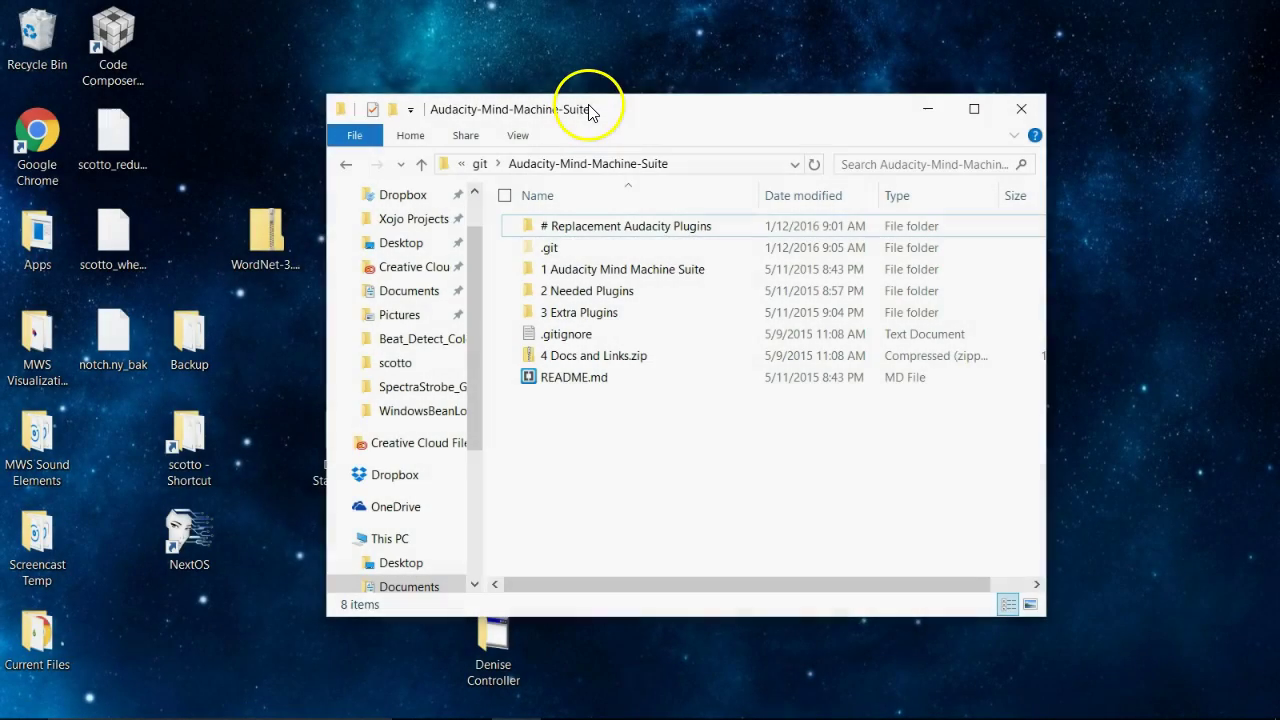
Move the Audacity-Mind-Machine-Suite folder window aside and switch to the Chrome window with that project's GitHub repository.
left_click_drag(590, 108, 443, 123)
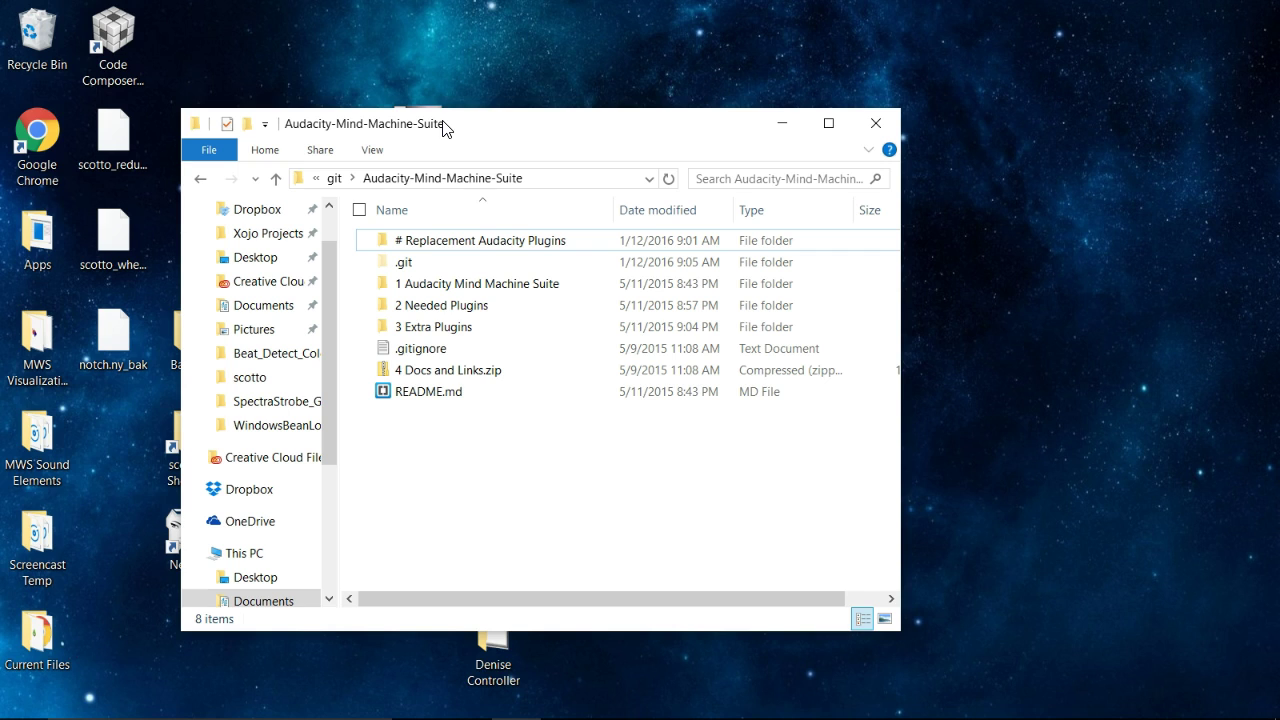
mouse_move(500, 714)
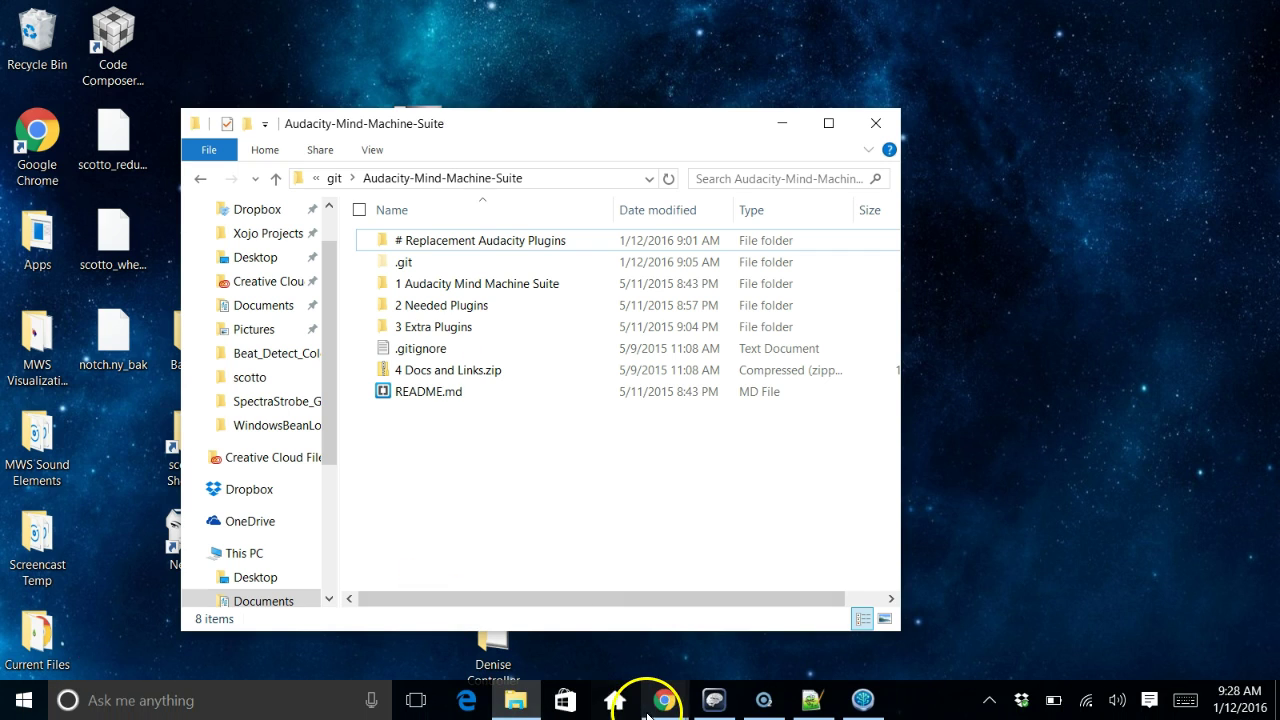
mouse_move(657, 705)
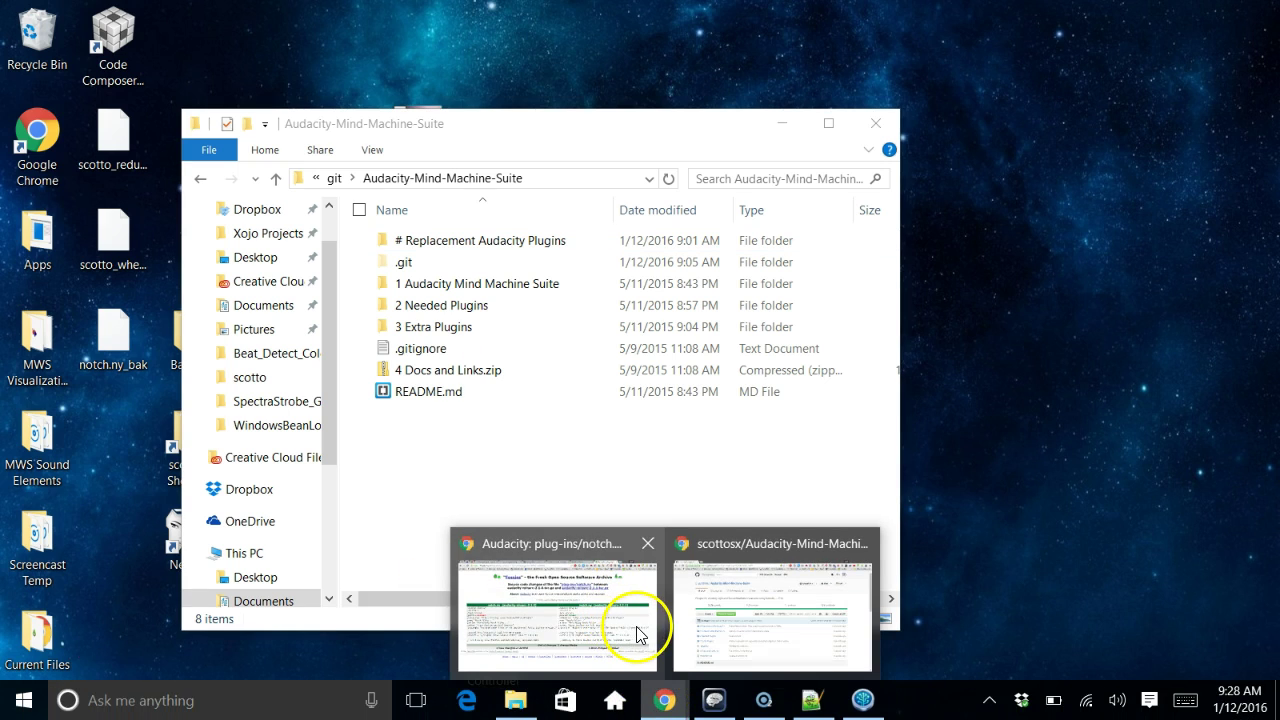
mouse_move(637, 633)
left_click(686, 548)
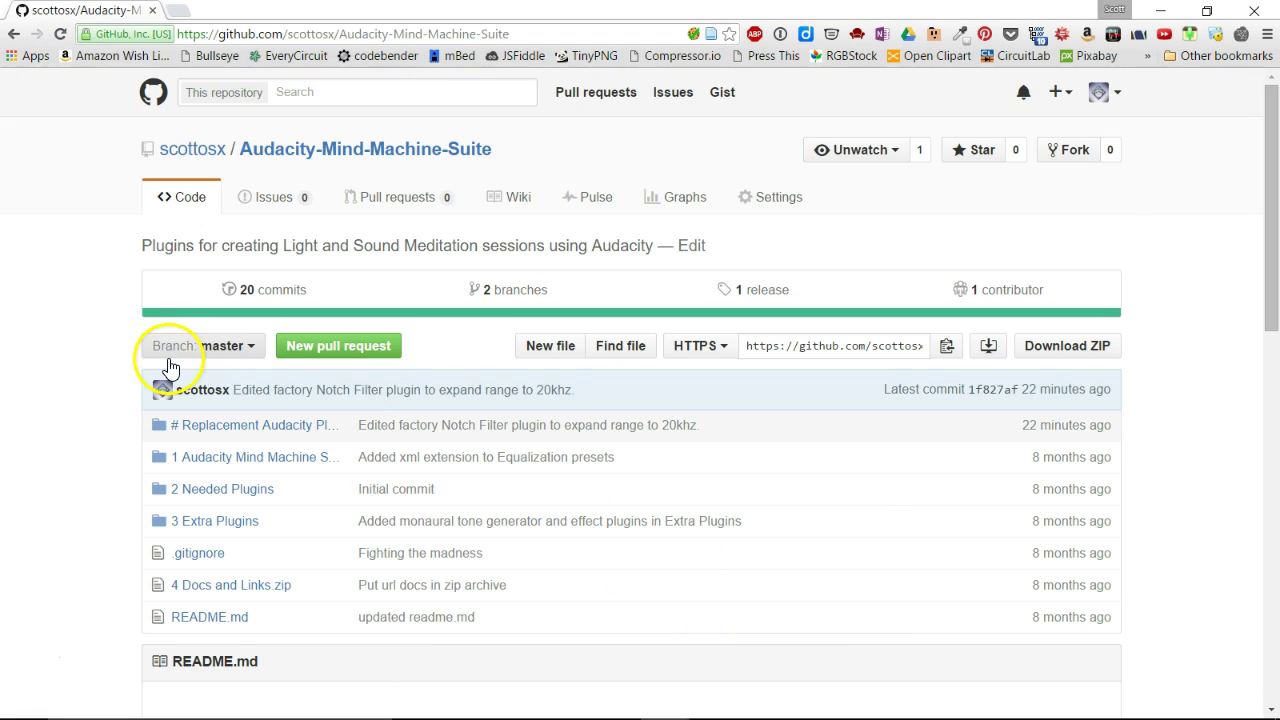
Look over the repository's file list and select the page's web address.
scroll(53, 347, "down", 1)
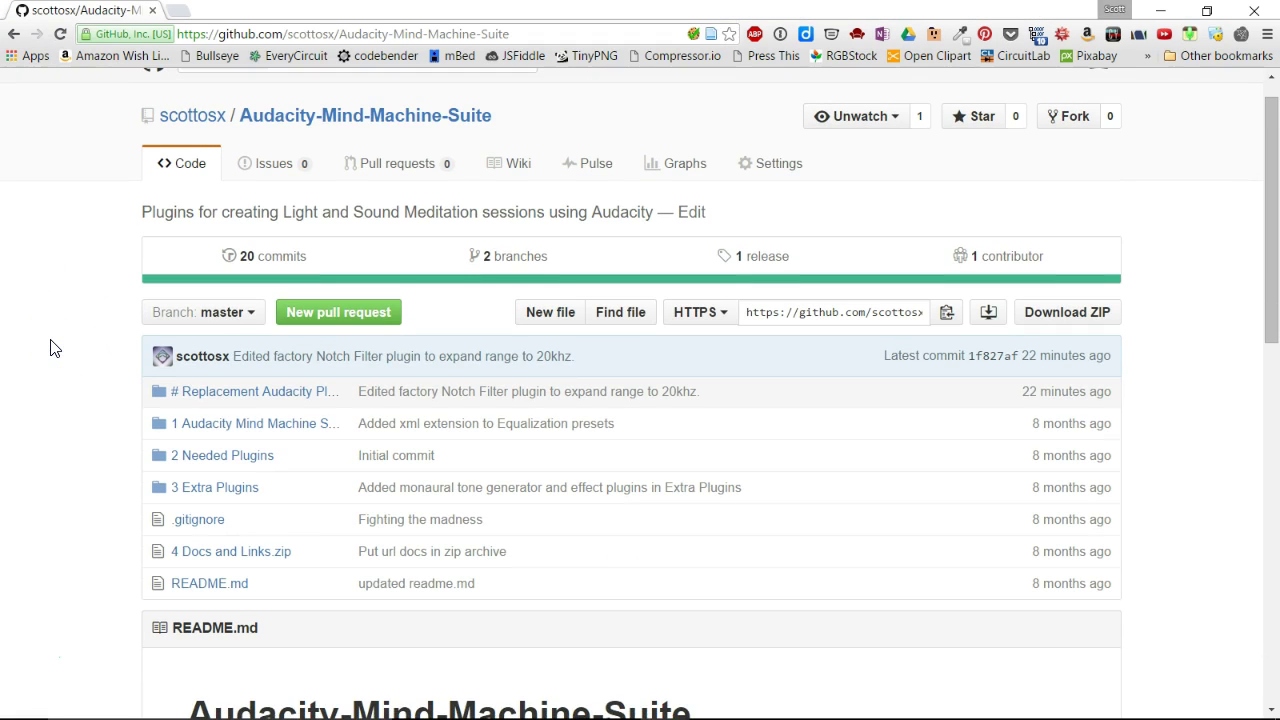
scroll(50, 346, "down", 1)
scroll(50, 346, "up", 3)
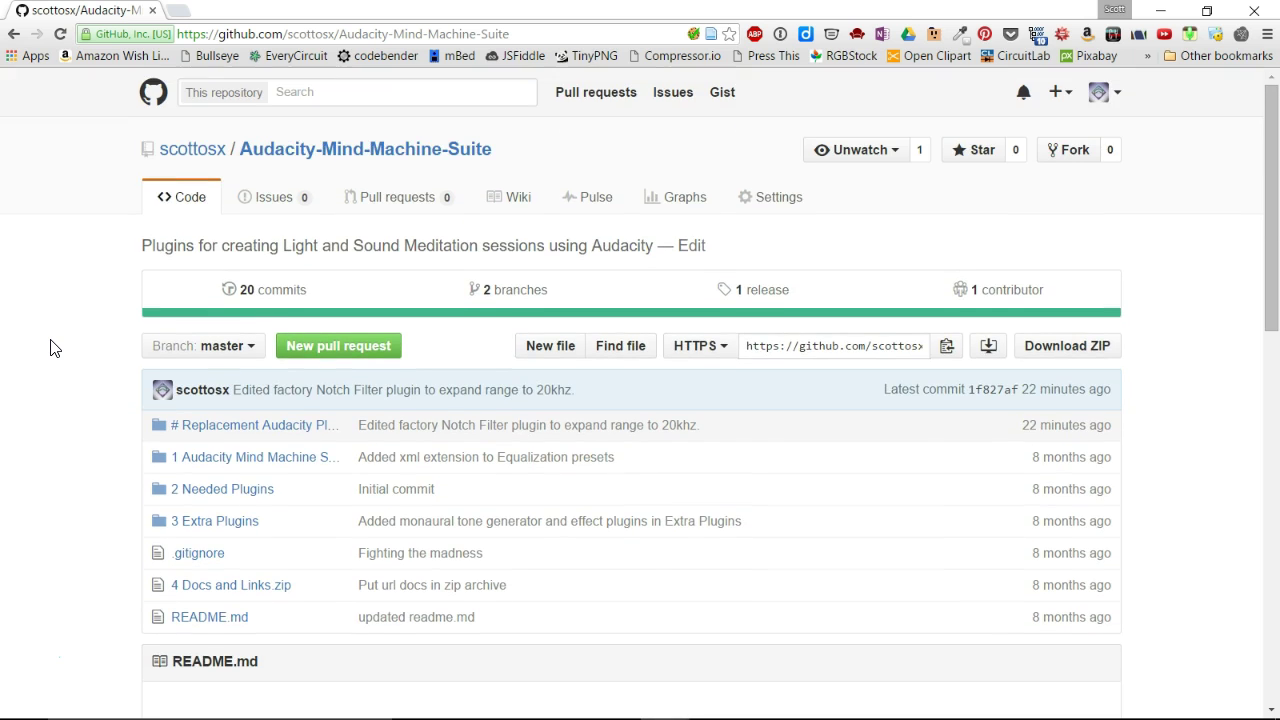
left_click(215, 100)
left_click(301, 26)
left_click(298, 36)
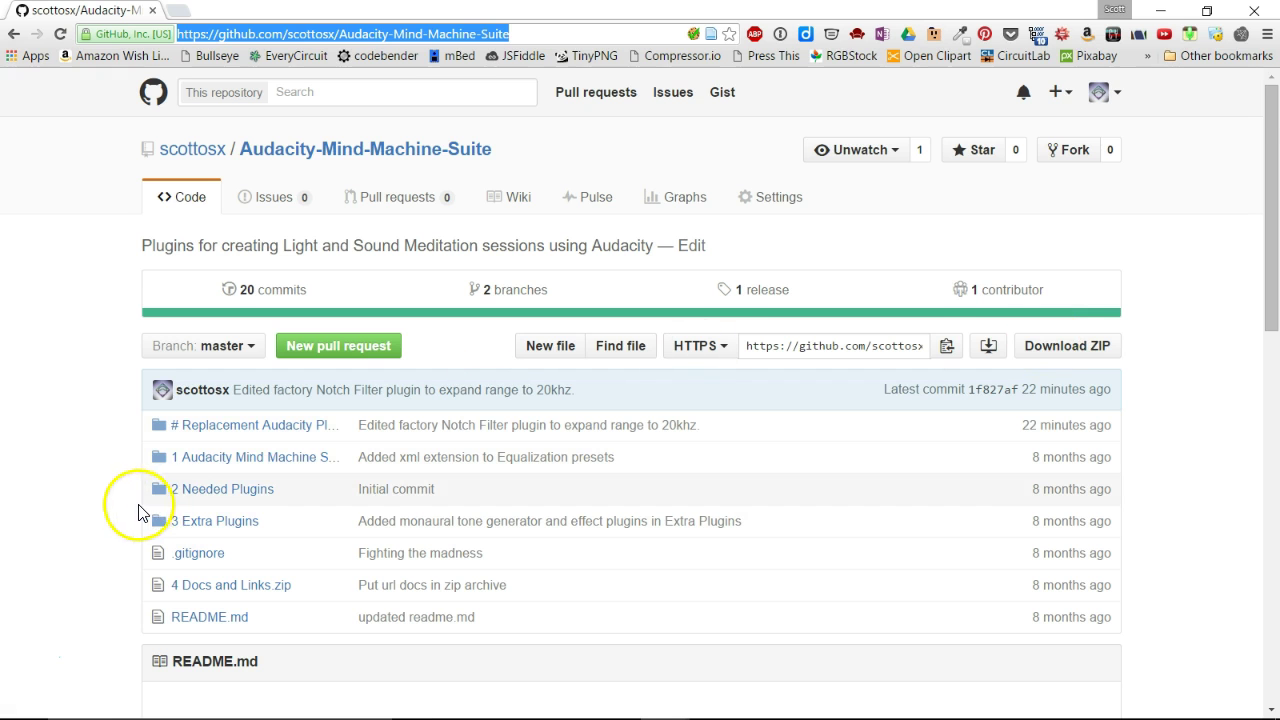
Read the repository's README and open the wiki linked in it.
scroll(128, 523, "down", 6)
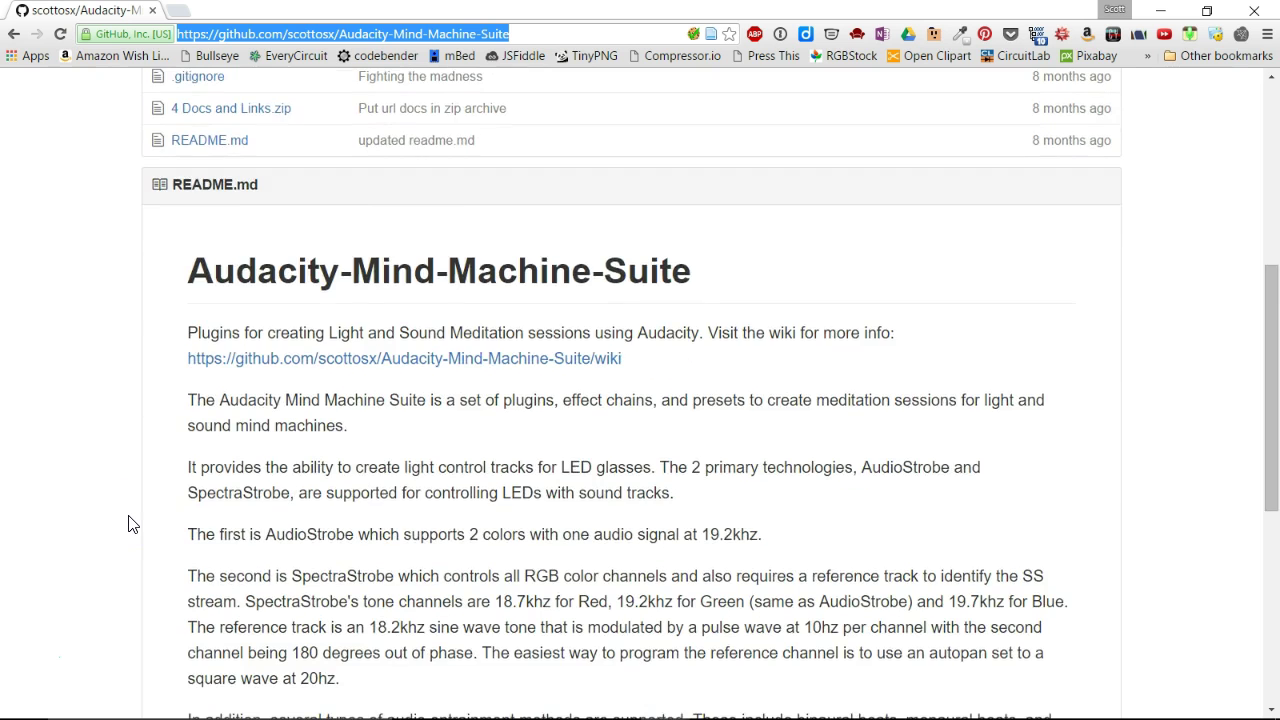
scroll(128, 523, "down", 2)
scroll(128, 523, "up", 3)
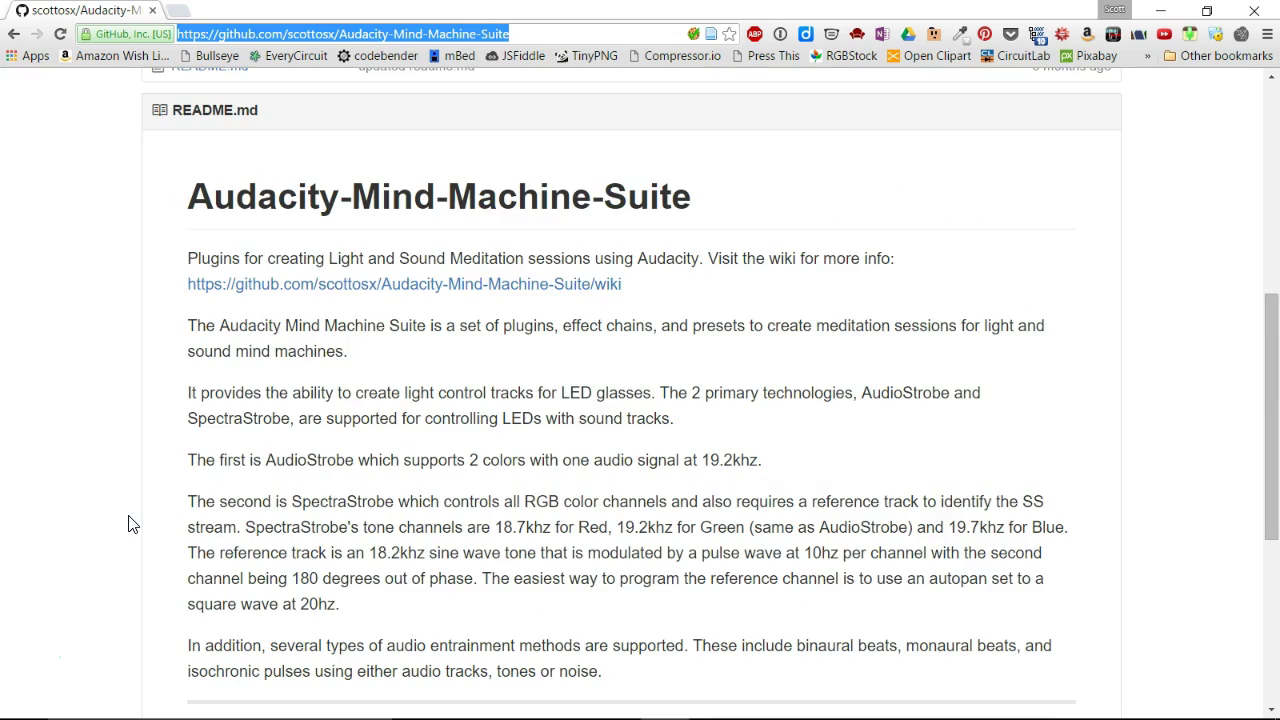
left_click(371, 285)
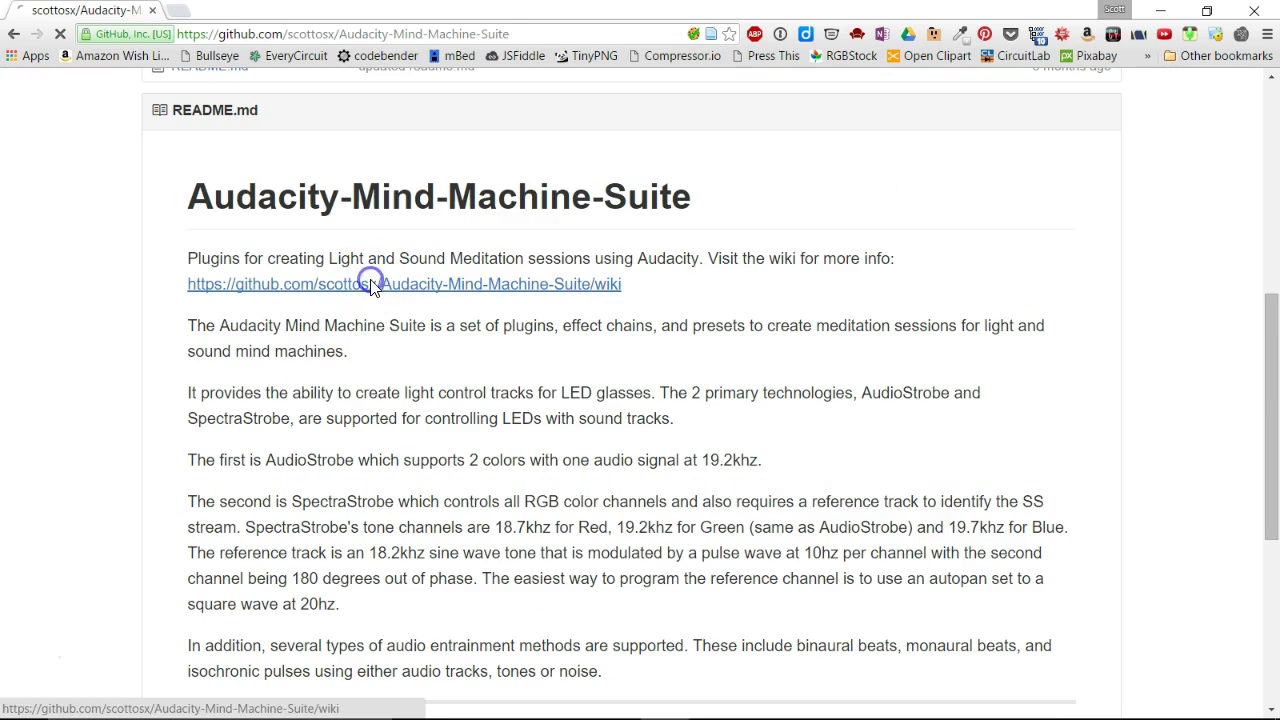
Examine the wiki's plugin installation, chain locations and list of inclusions, and return to the repository's main page.
scroll(380, 500, "down", 5)
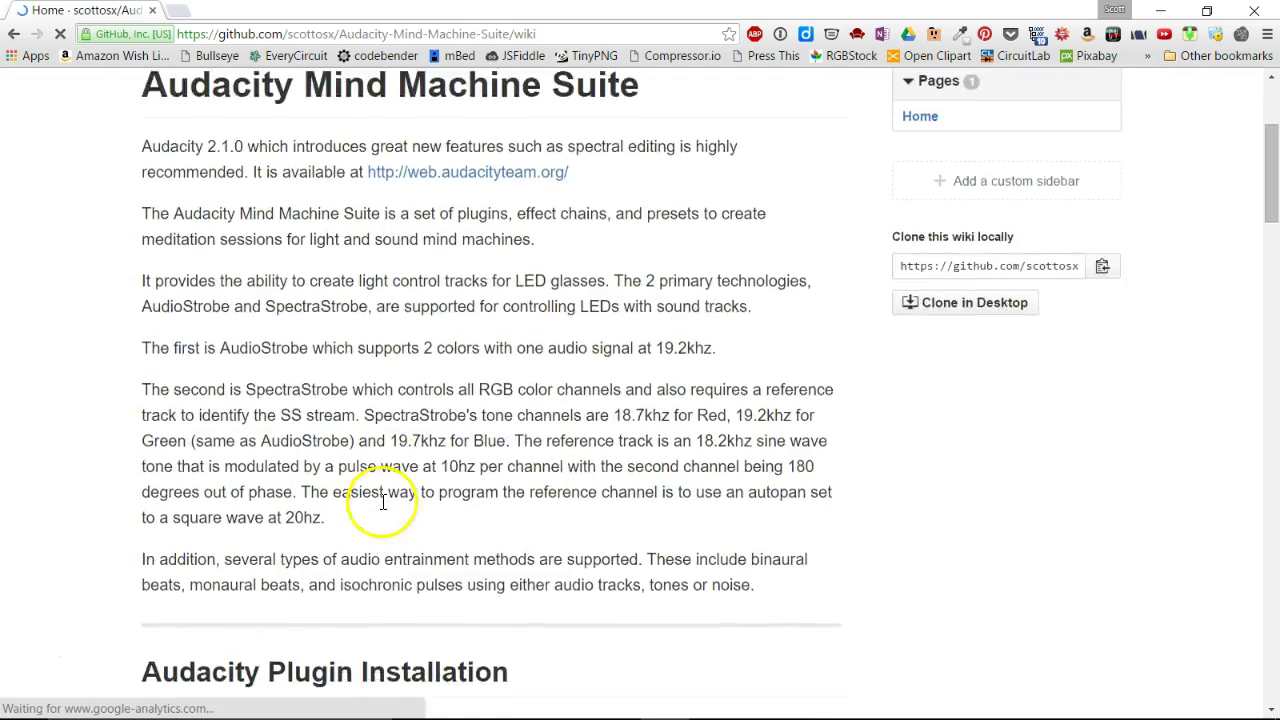
scroll(648, 506, "down", 7)
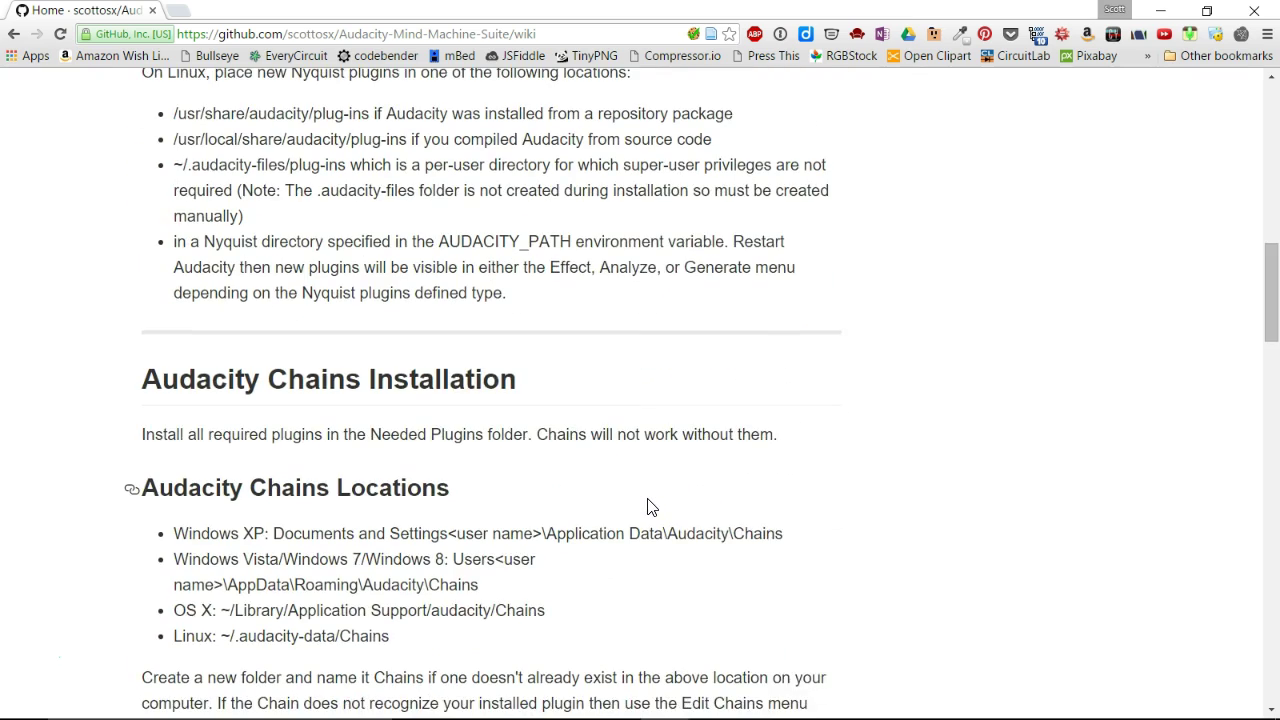
scroll(648, 506, "down", 3)
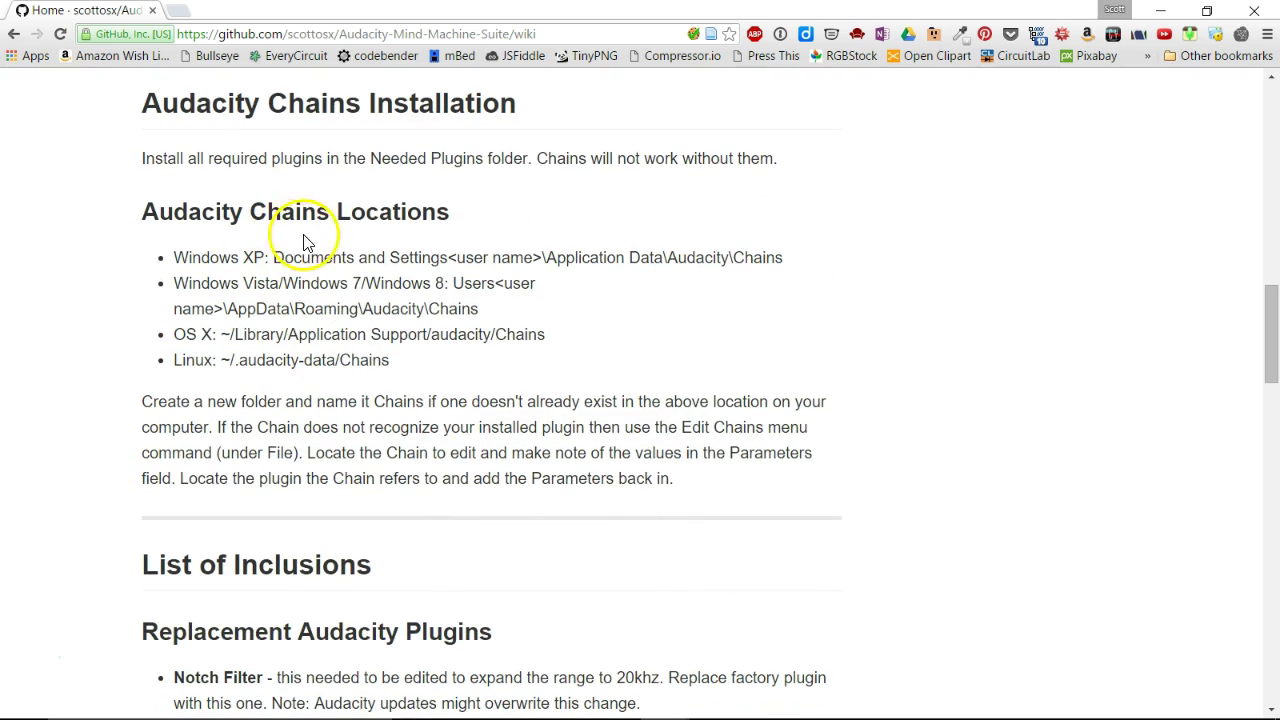
scroll(312, 242, "down", 2)
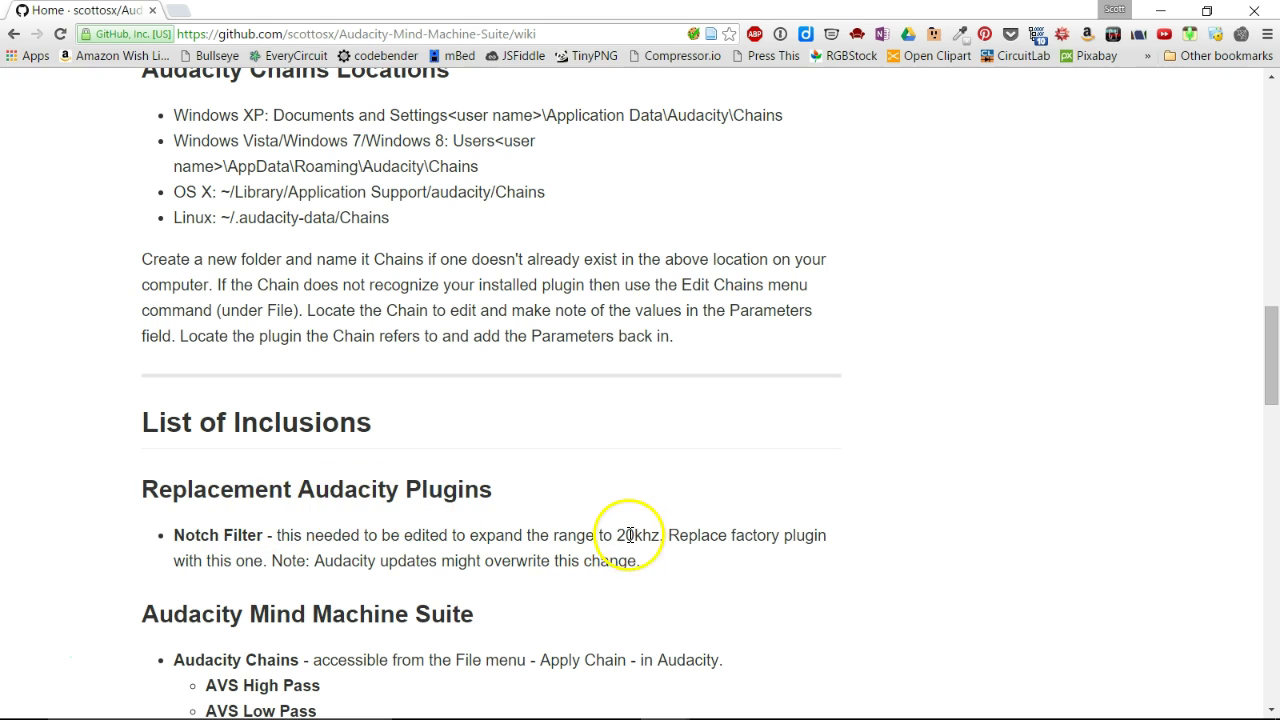
scroll(620, 460, "up", 15)
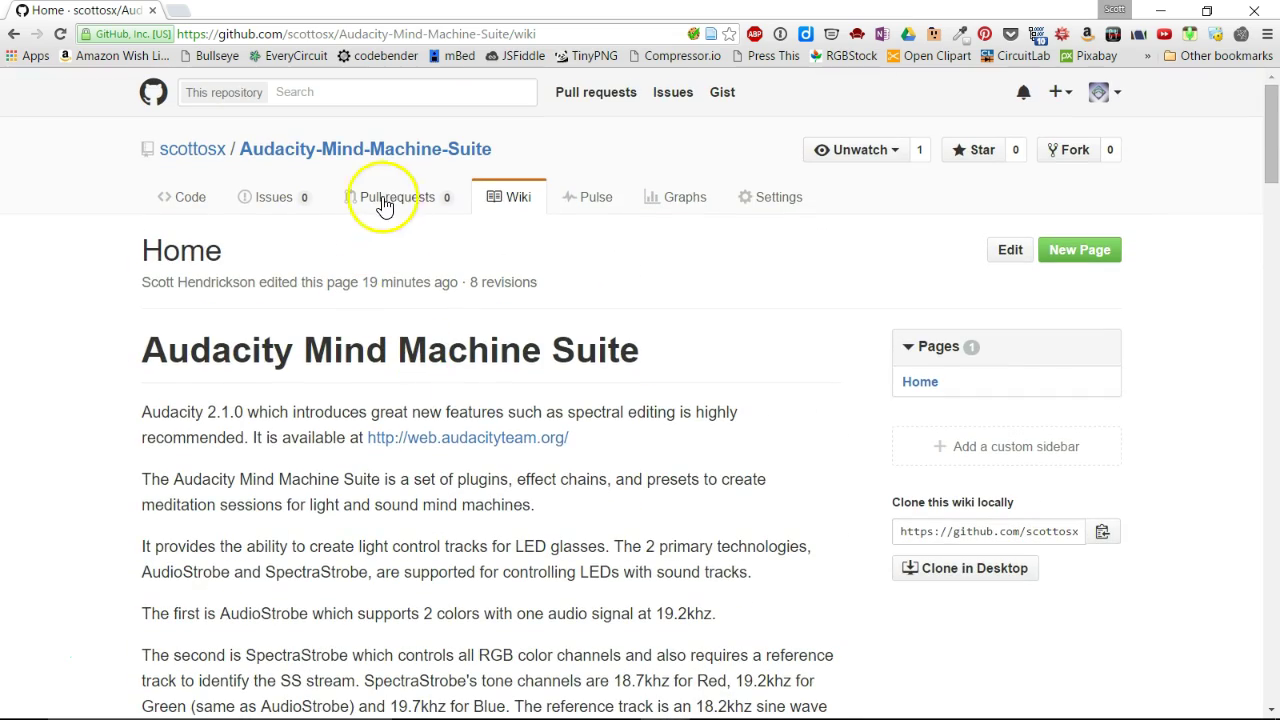
left_click(397, 152)
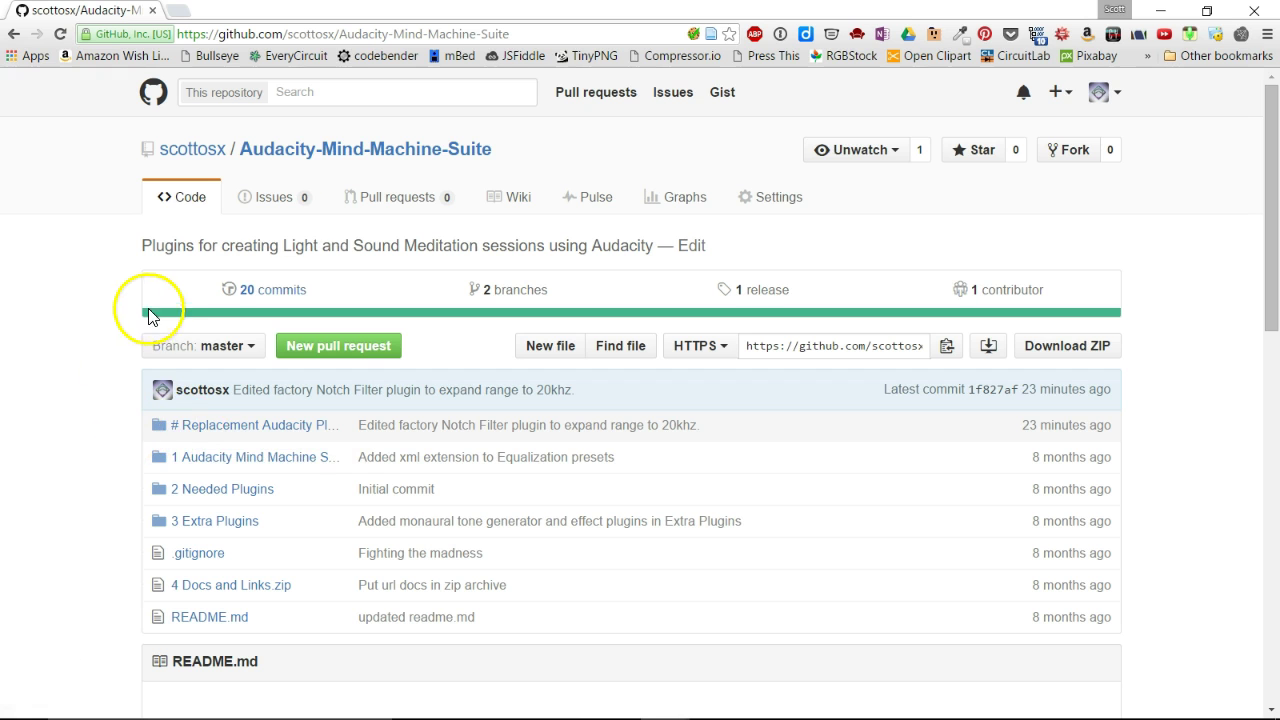
Minimise the browser, uncover Center.mp3 on the desktop by moving the folder window, and open the file in Audacity.
left_click(1160, 18)
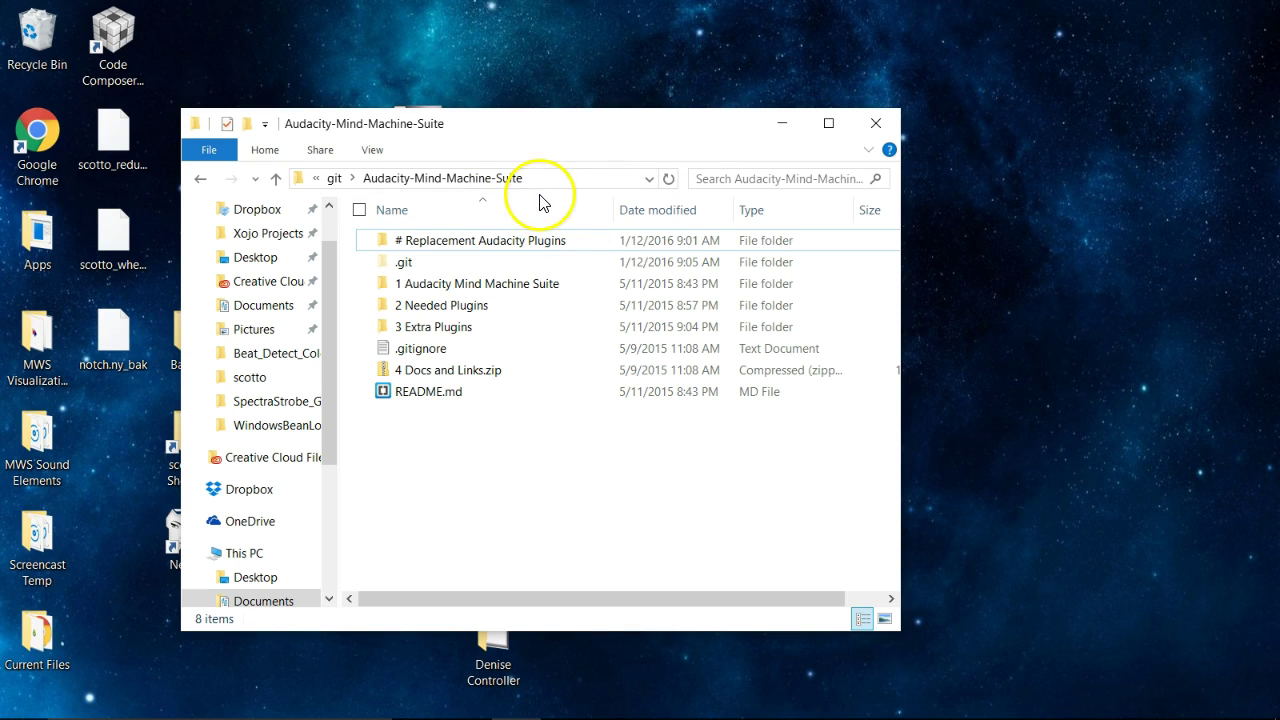
left_click_drag(549, 126, 470, 215)
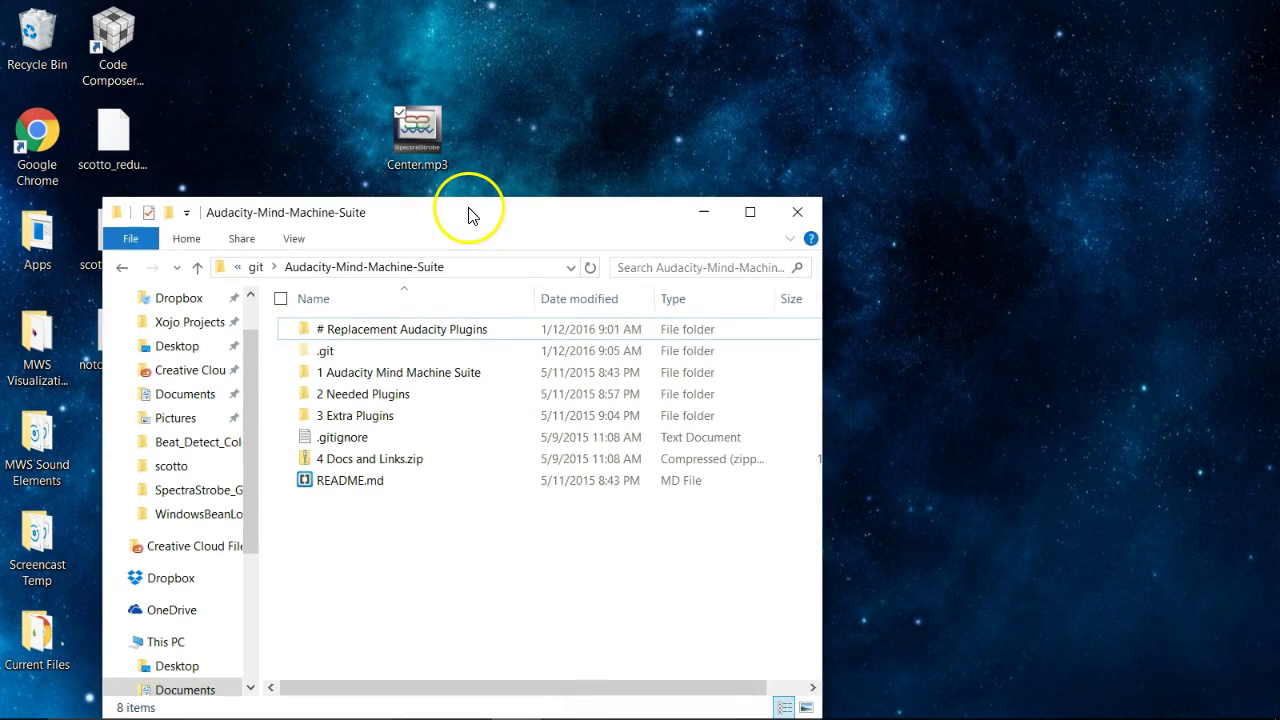
left_click(434, 152)
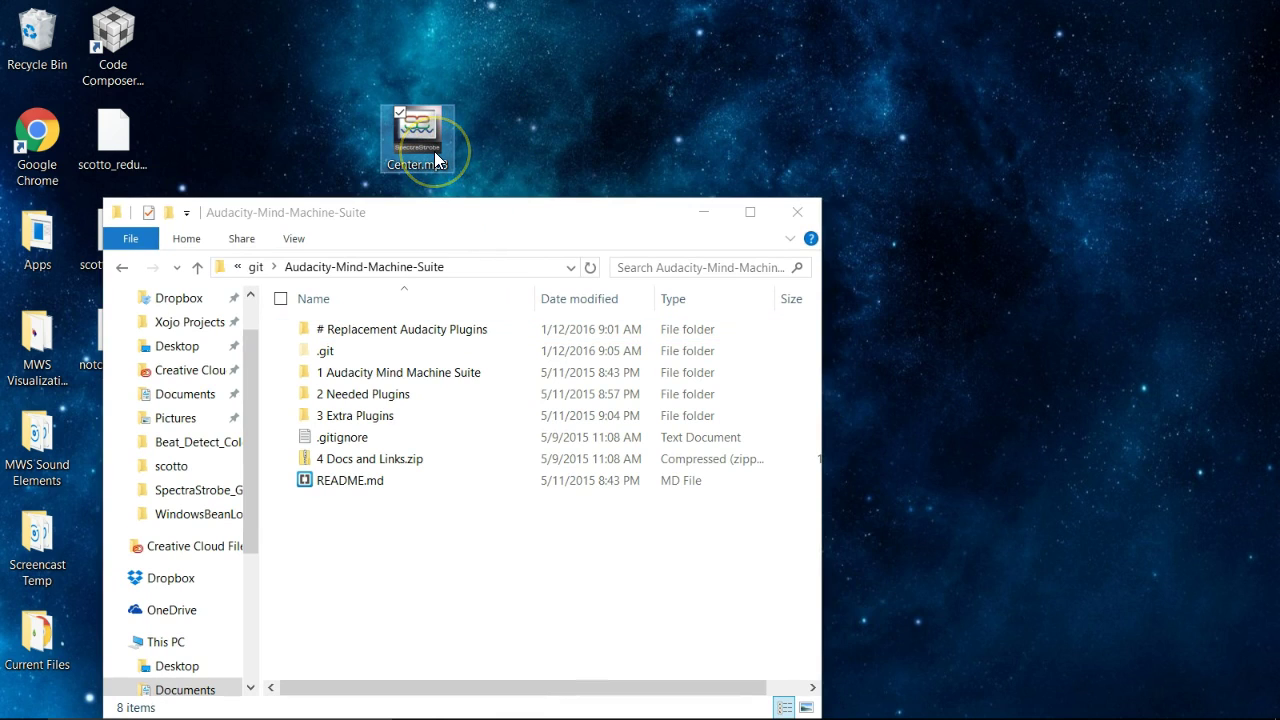
right_click(434, 151)
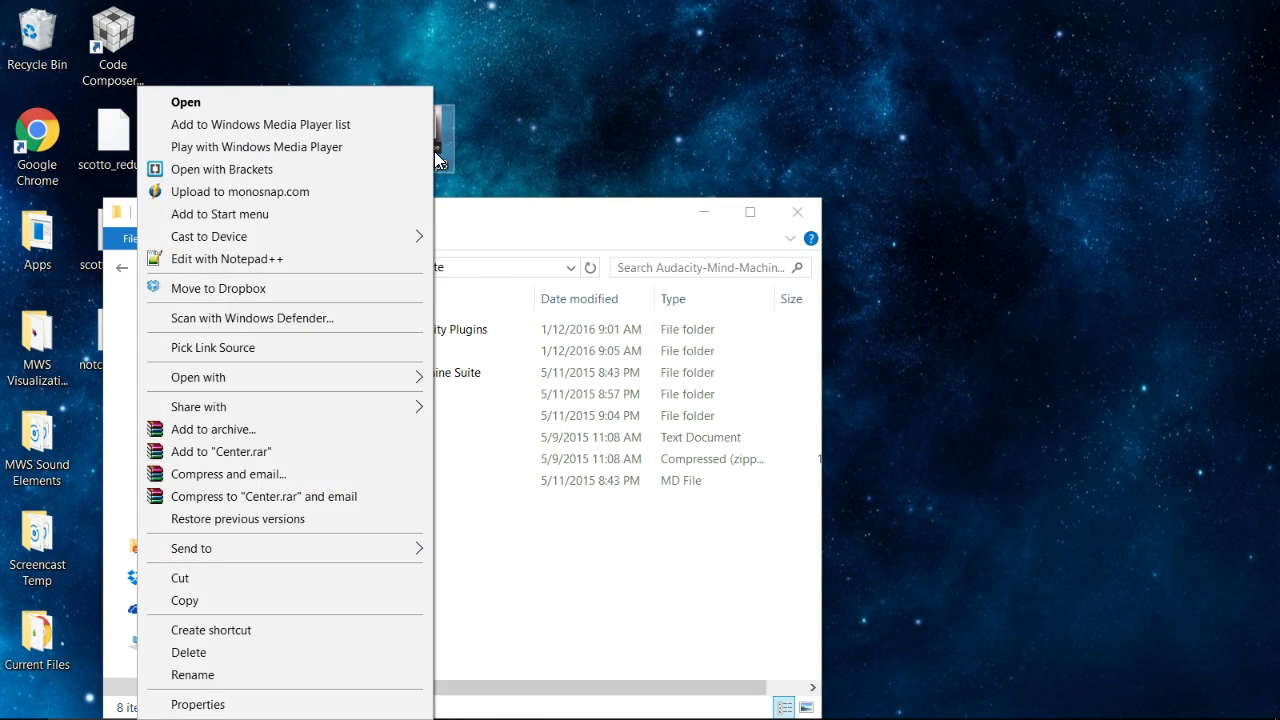
mouse_move(414, 375)
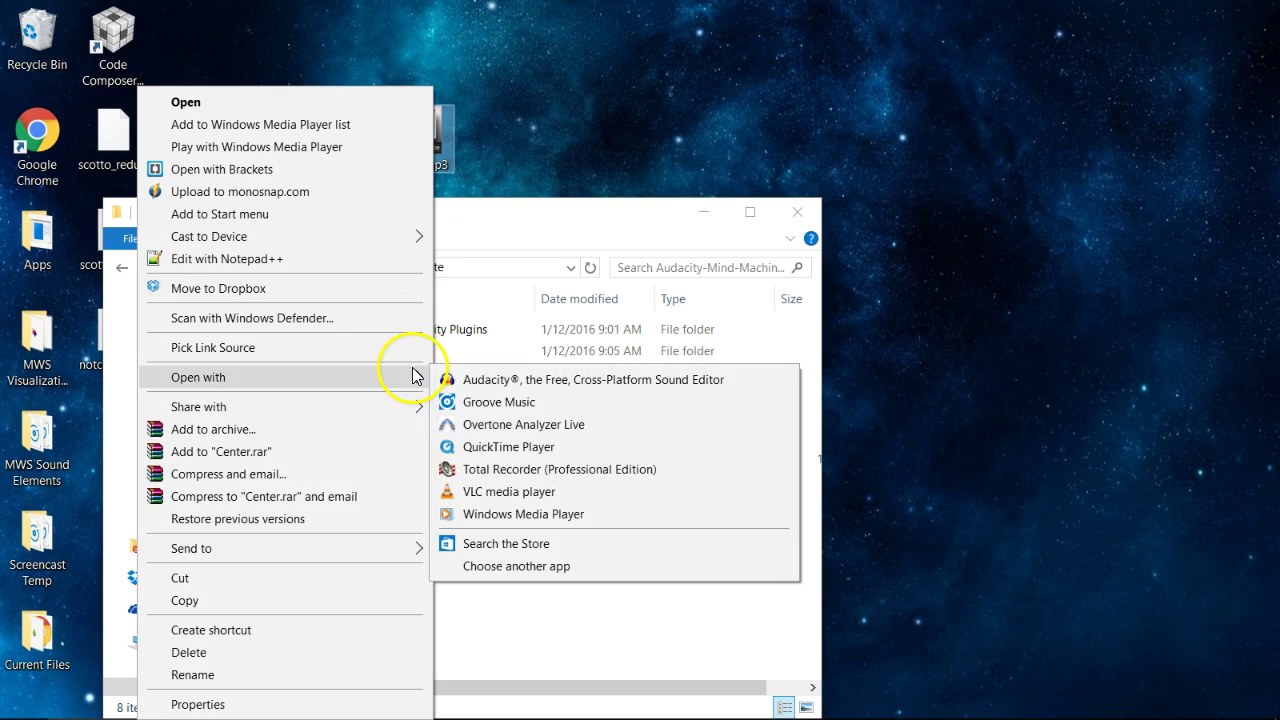
left_click(463, 379)
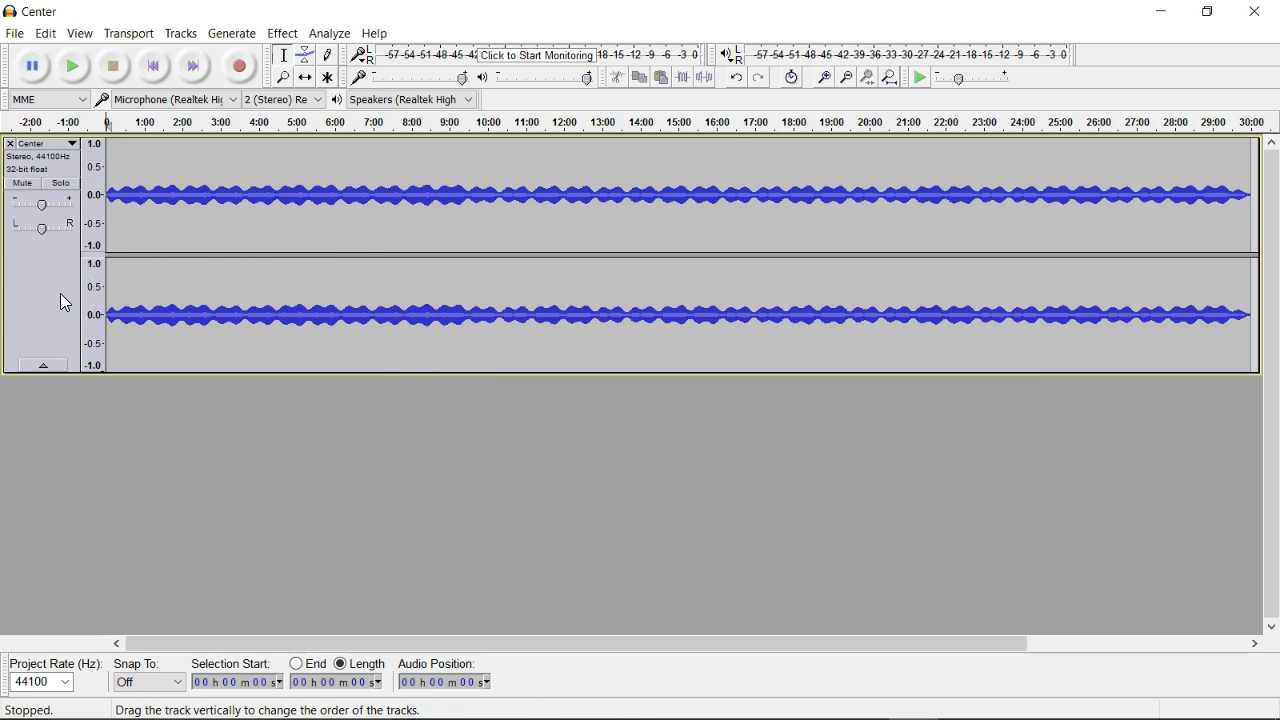
Play the Center track briefly from about 1:31, stop playback and return the cursor to the start.
left_click(163, 158)
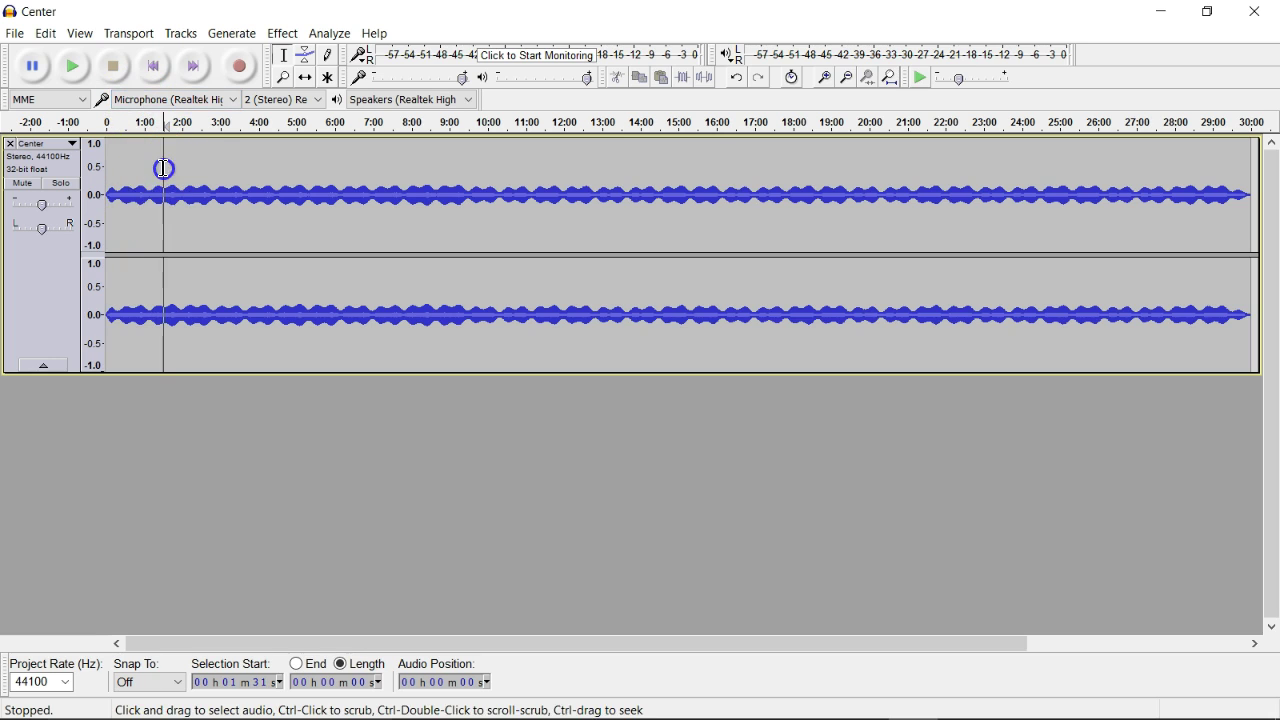
left_click(87, 72)
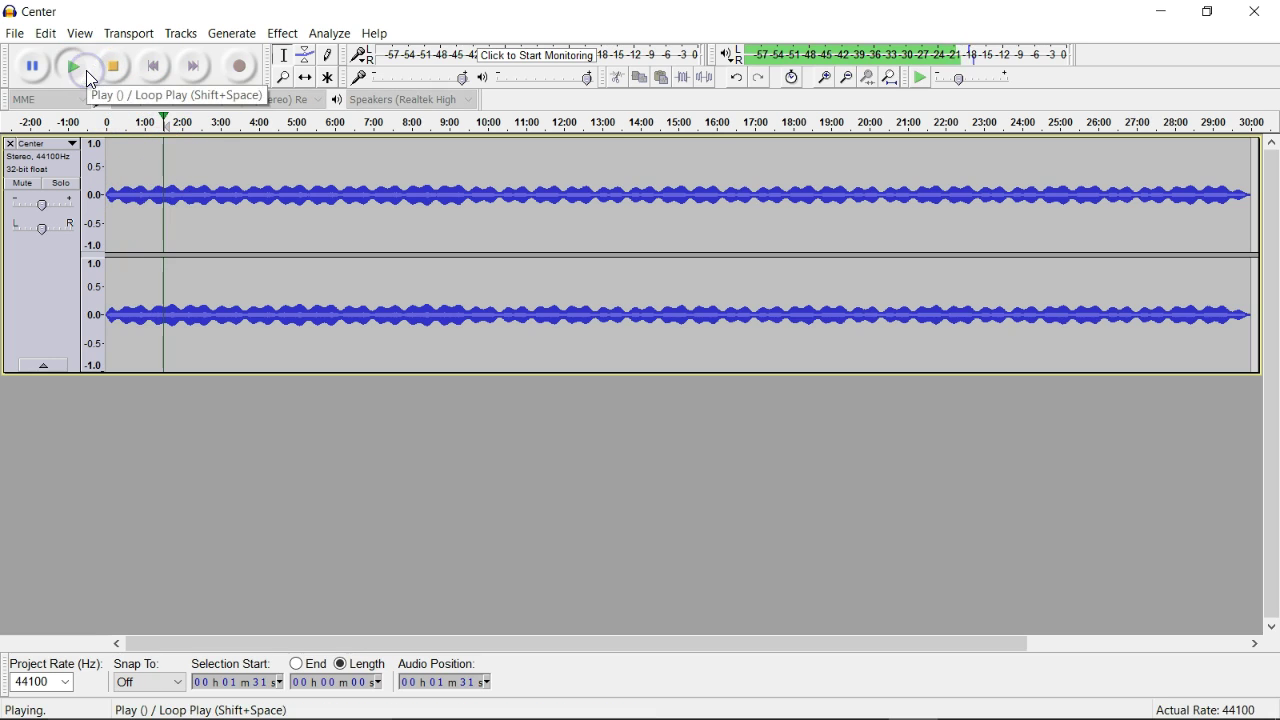
left_click(113, 67)
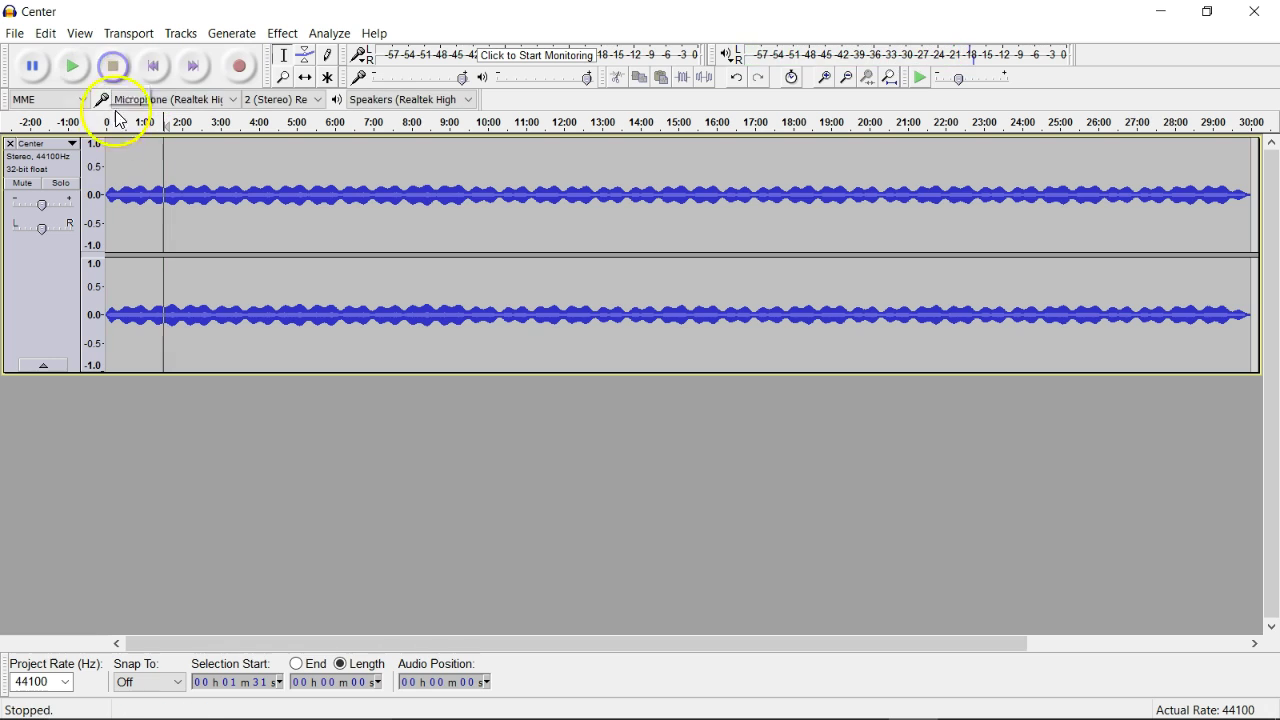
left_click(155, 67)
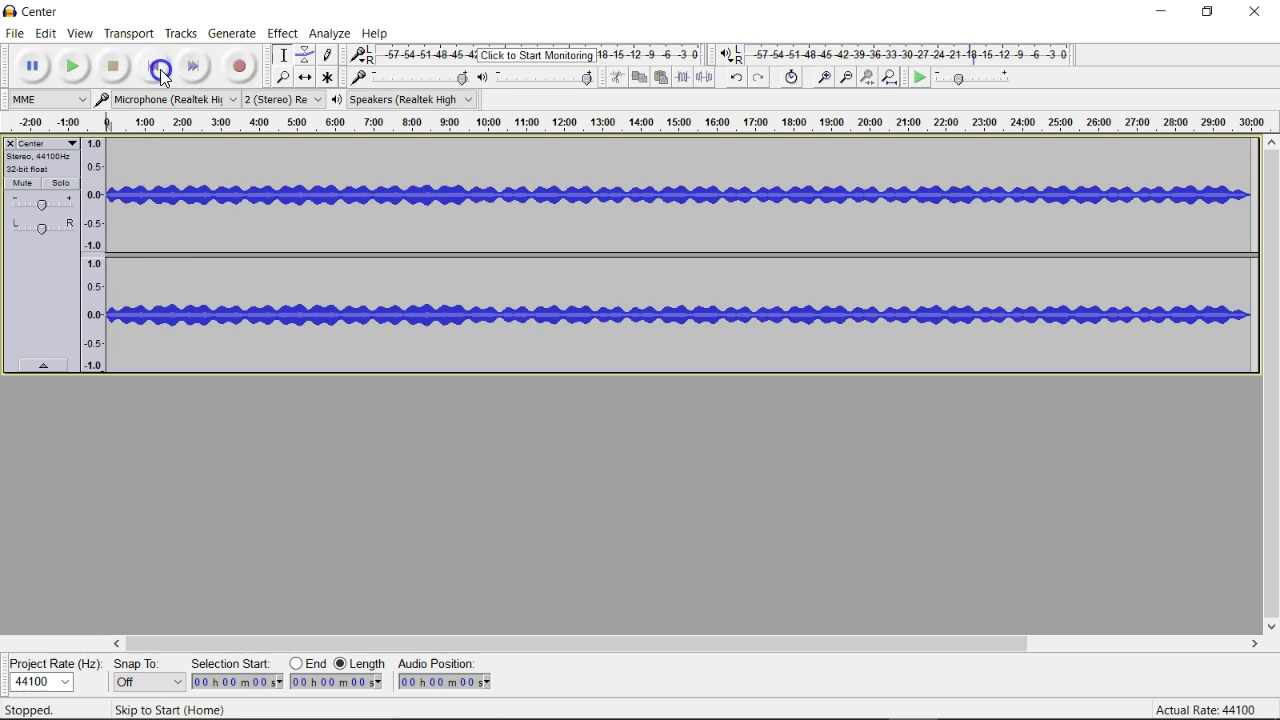
Select the entire Center stereo track and duplicate it.
left_click(59, 275)
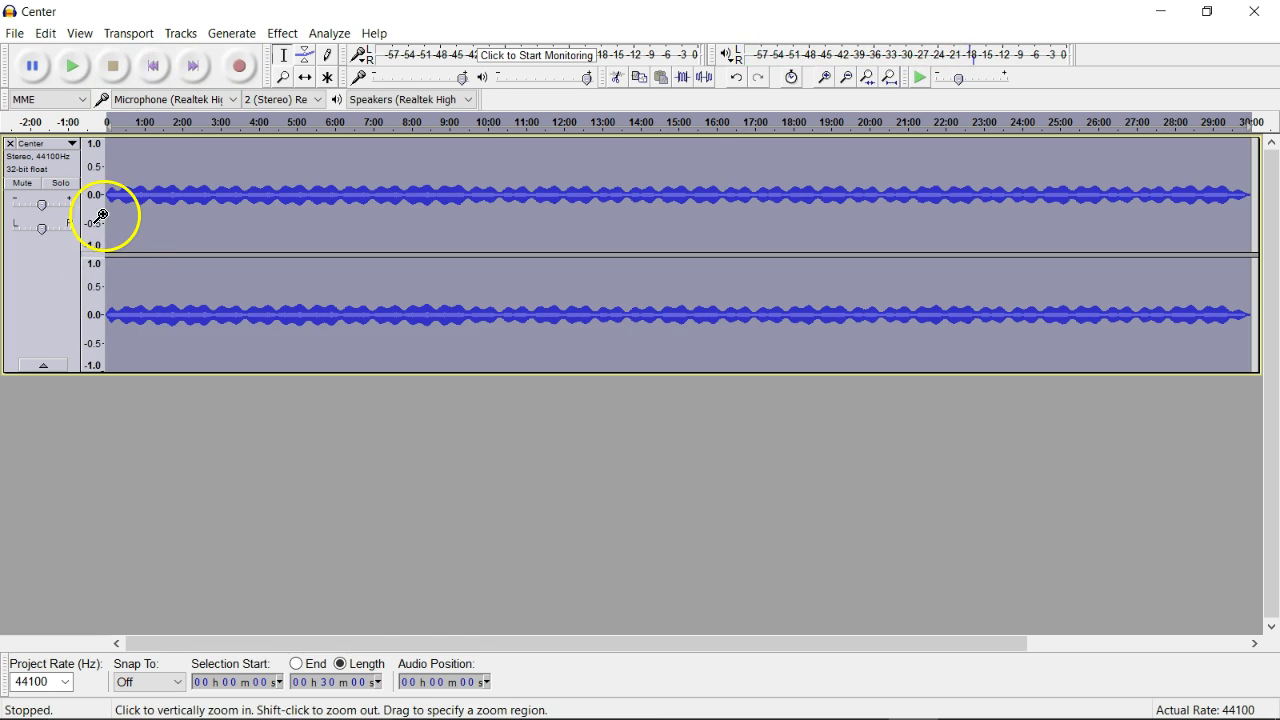
left_click(48, 36)
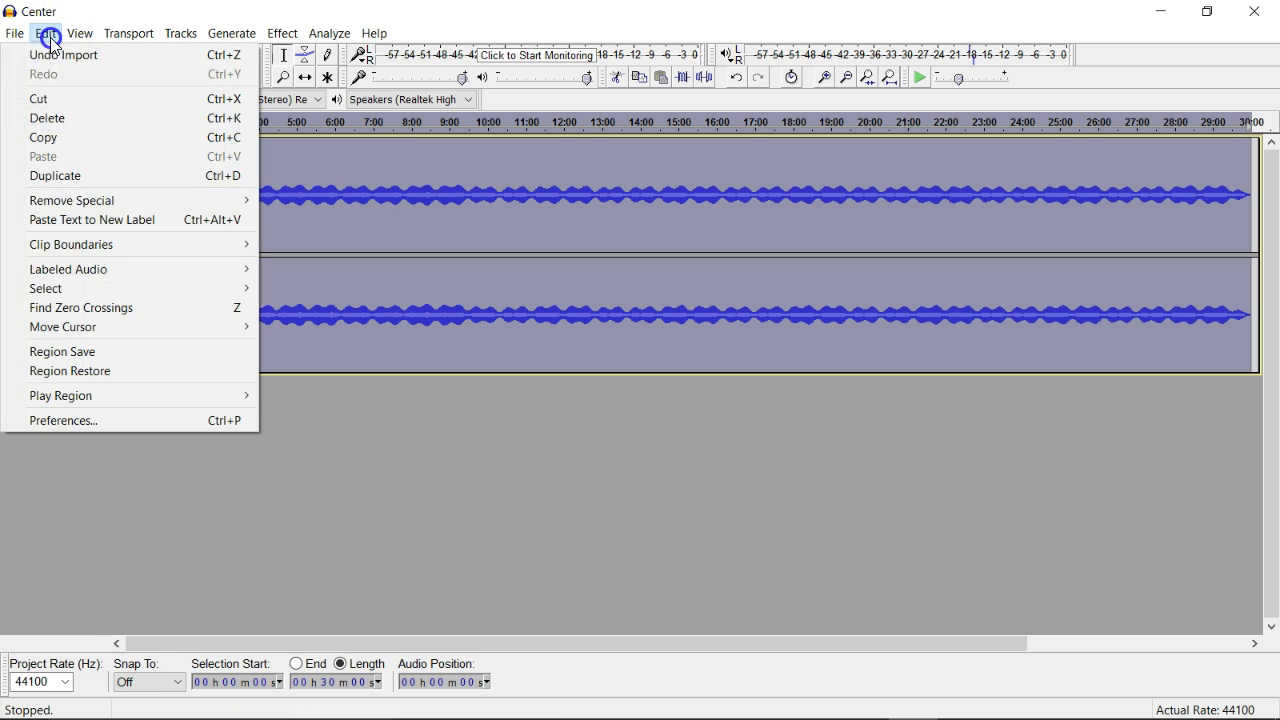
left_click(85, 180)
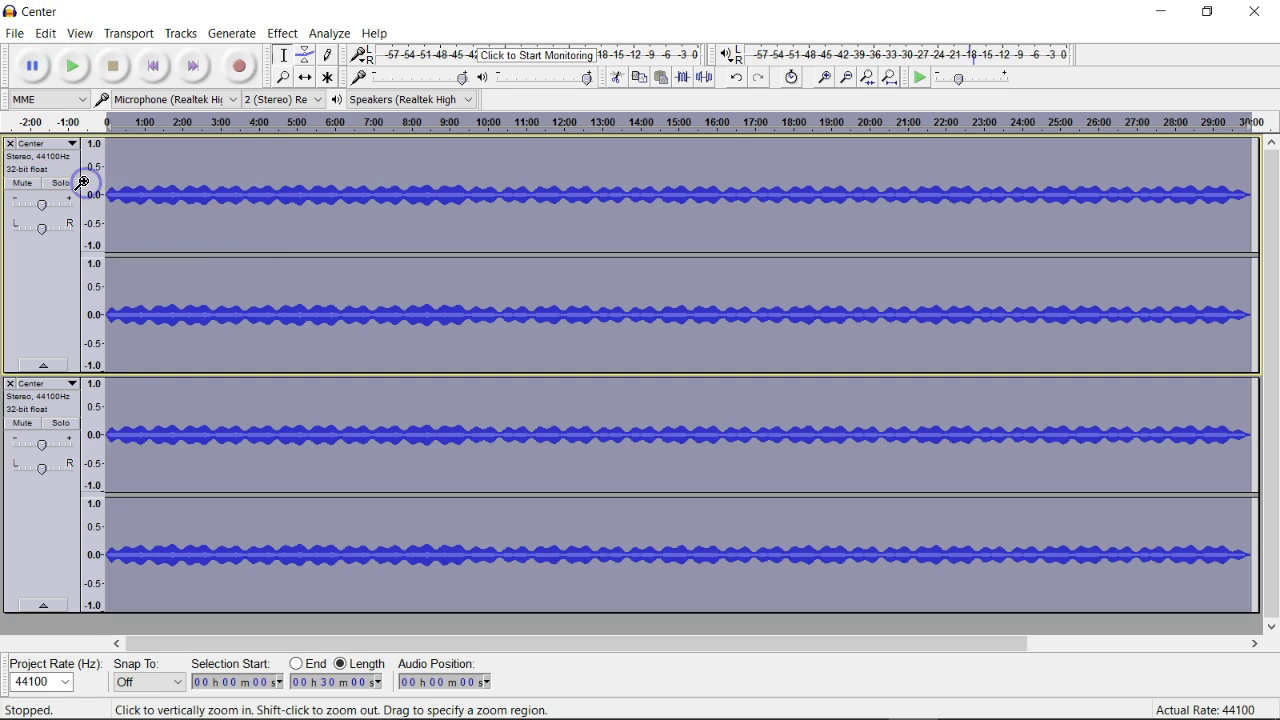
Select only the upper of the two Center tracks and rename it SS.
left_click(139, 458)
left_click(55, 277)
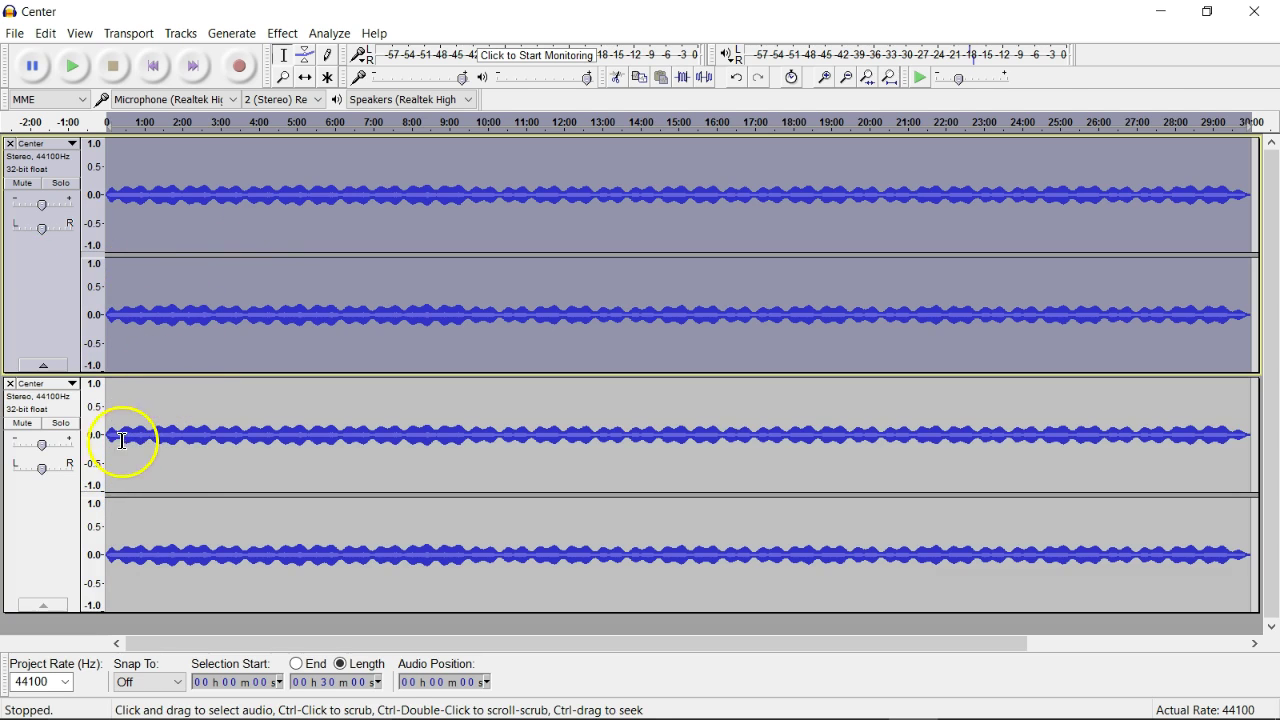
left_click(70, 146)
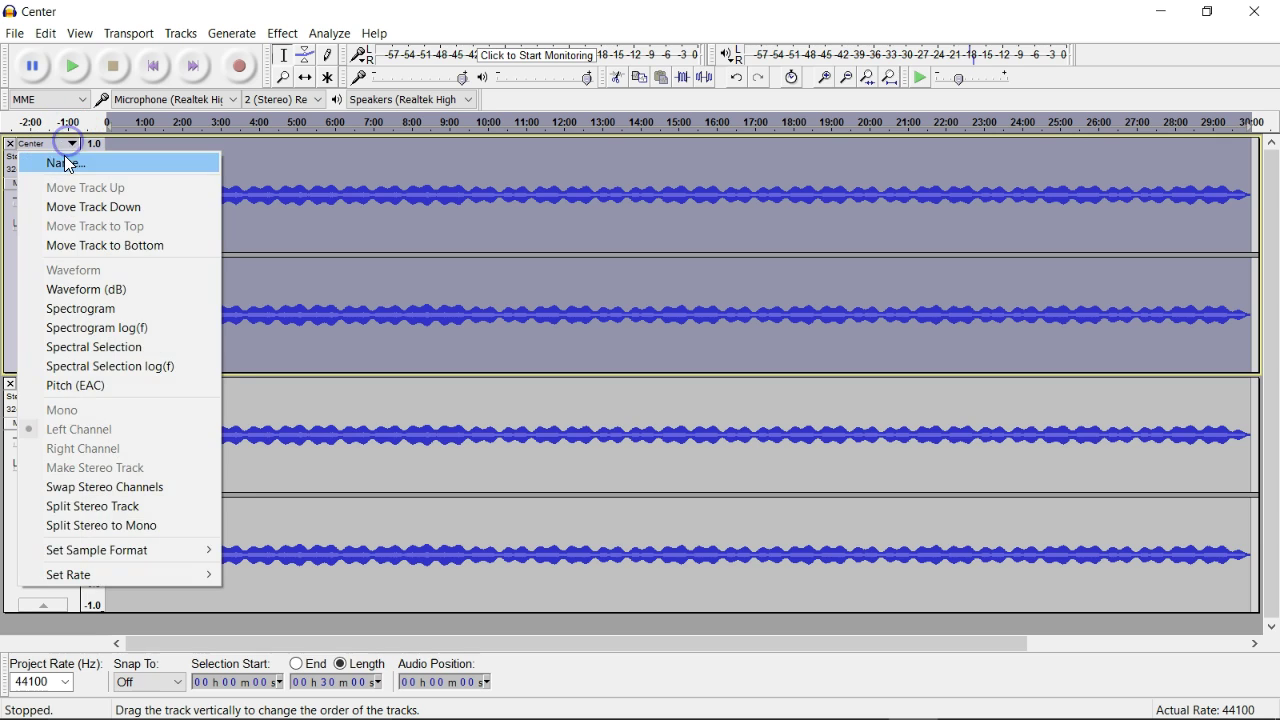
left_click(68, 163)
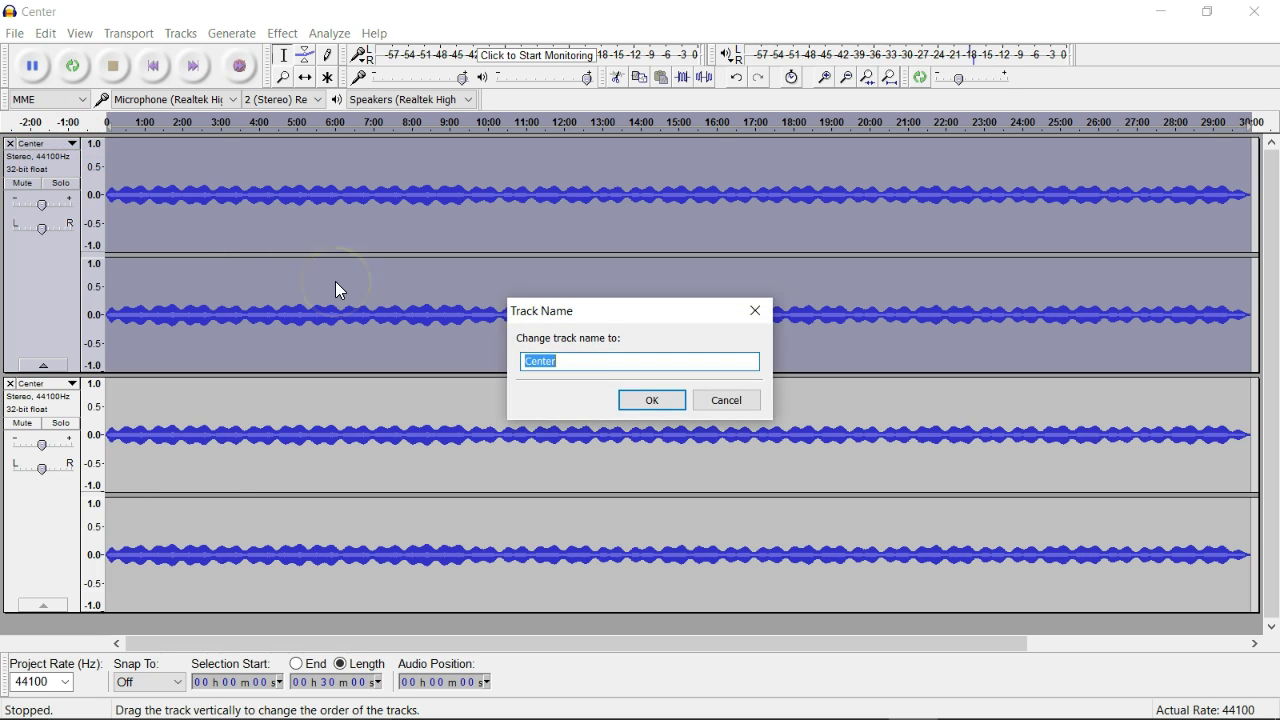
left_click(651, 400)
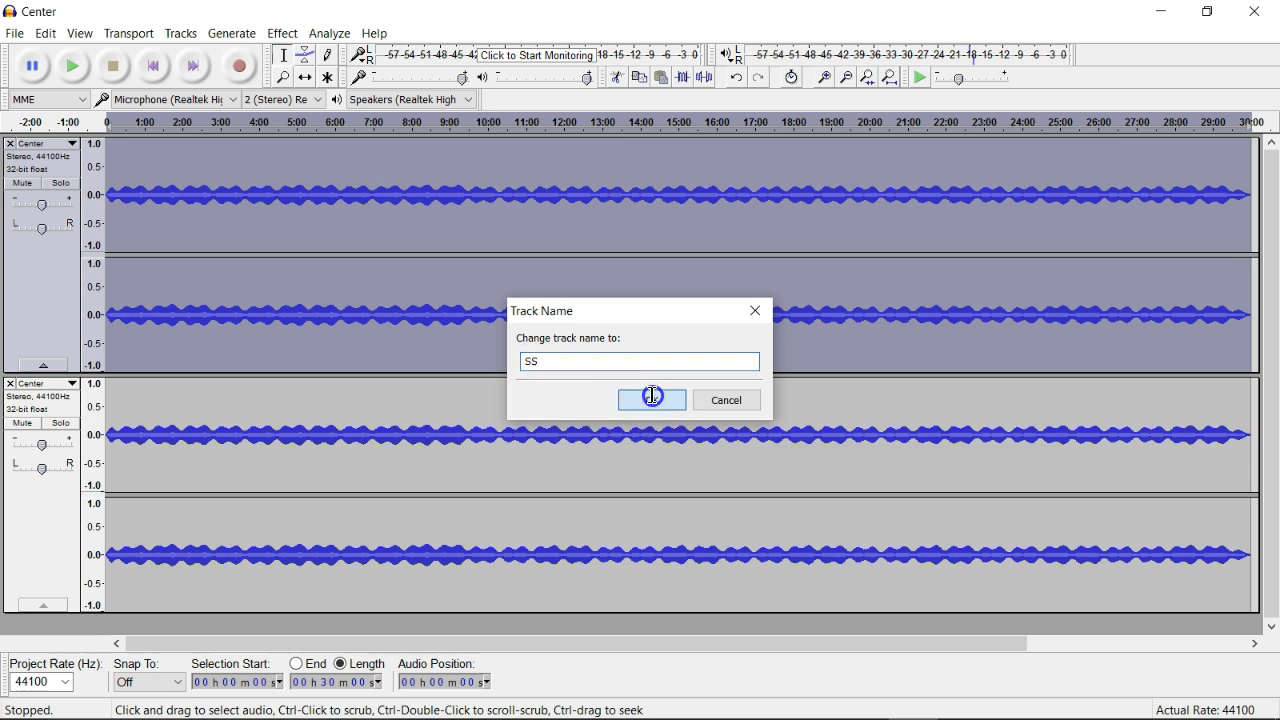
Rename the lower Center track as Music.
left_click(63, 381)
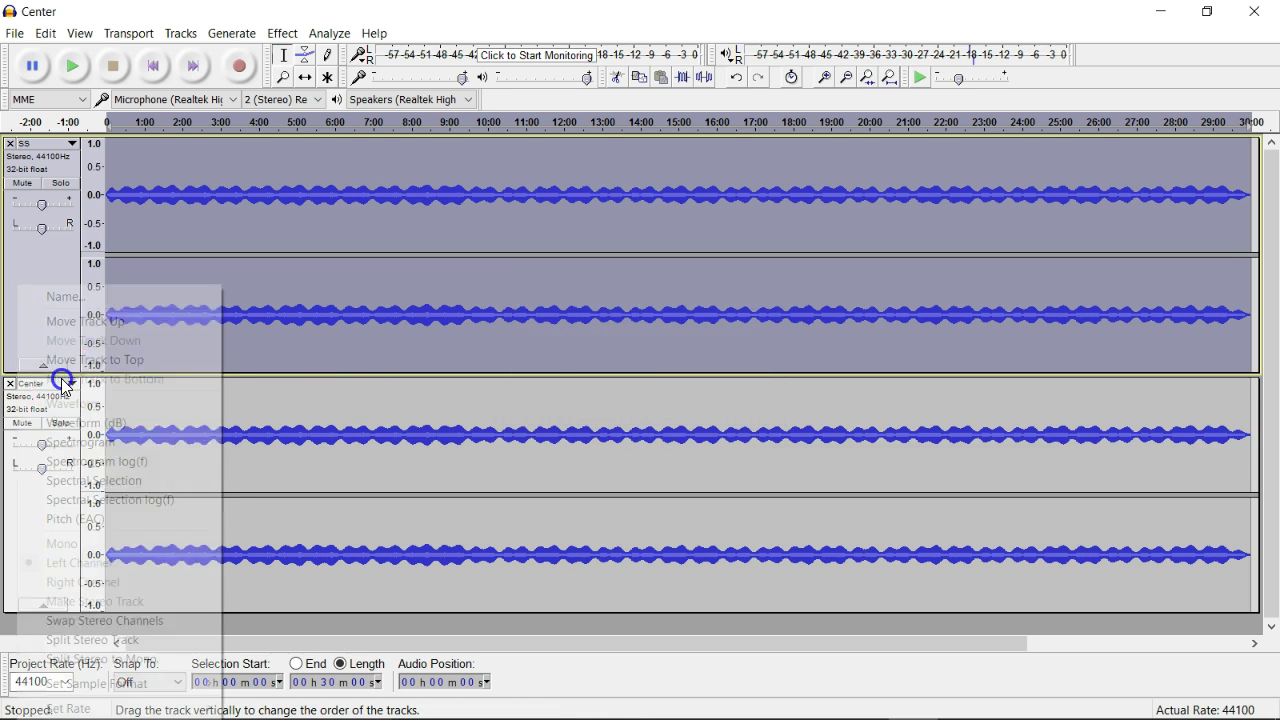
left_click(98, 295)
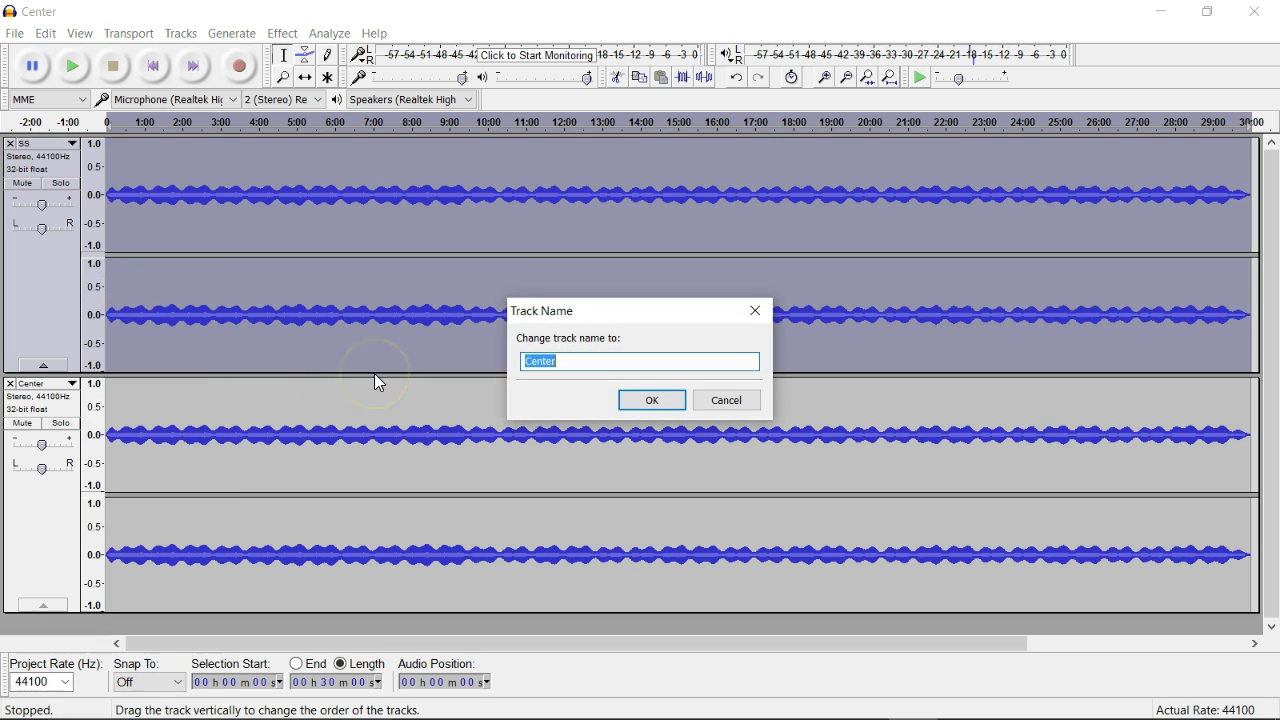
type("Music")
left_click(645, 400)
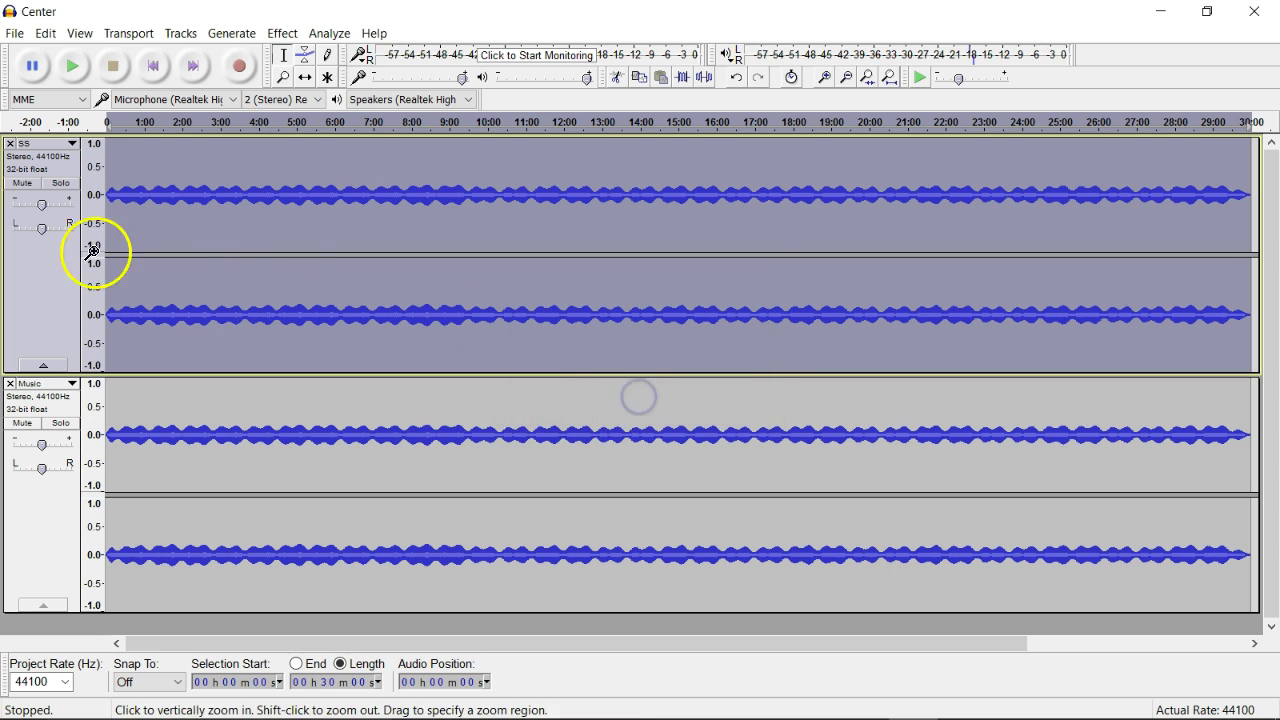
left_click(61, 271)
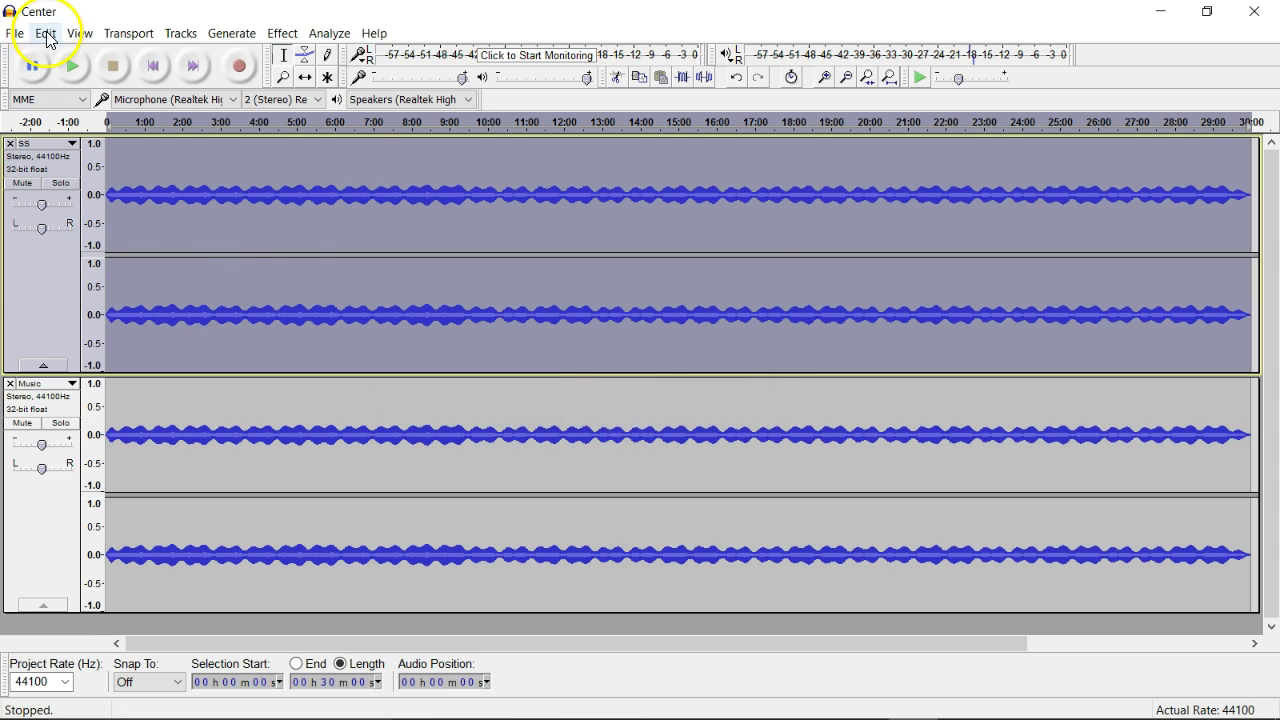
left_click(15, 33)
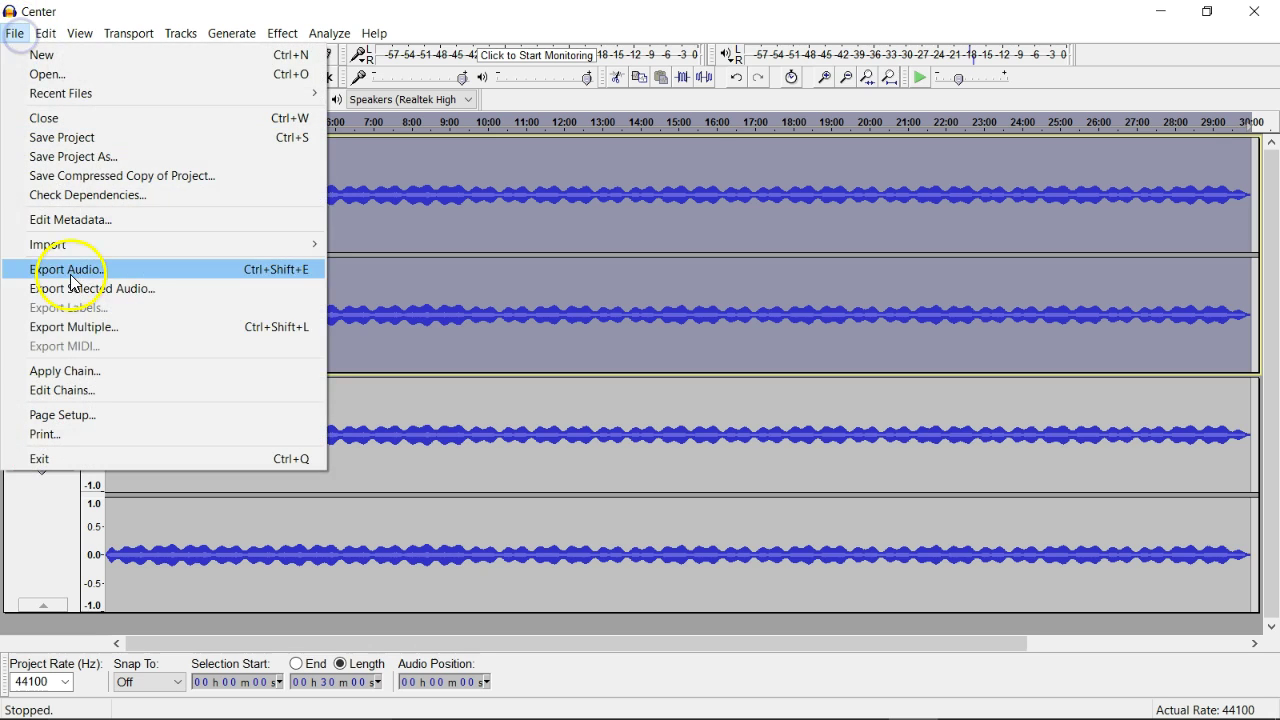
left_click(84, 371)
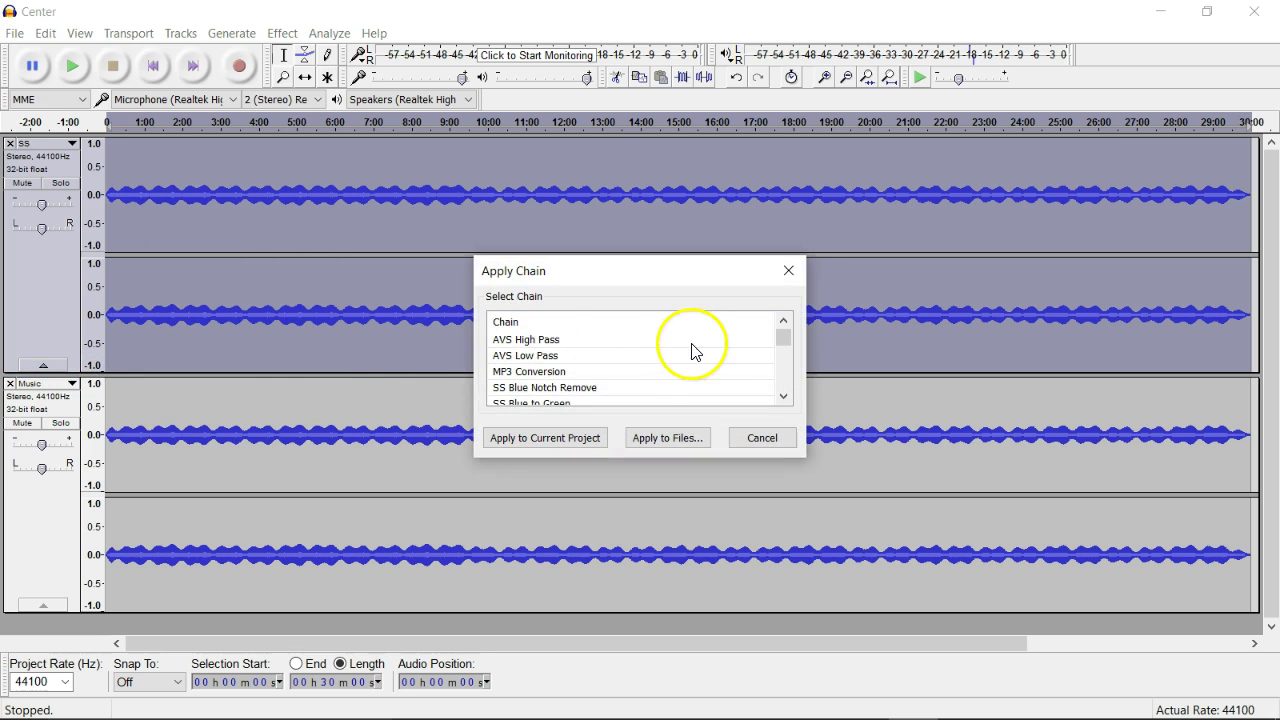
left_click(542, 340)
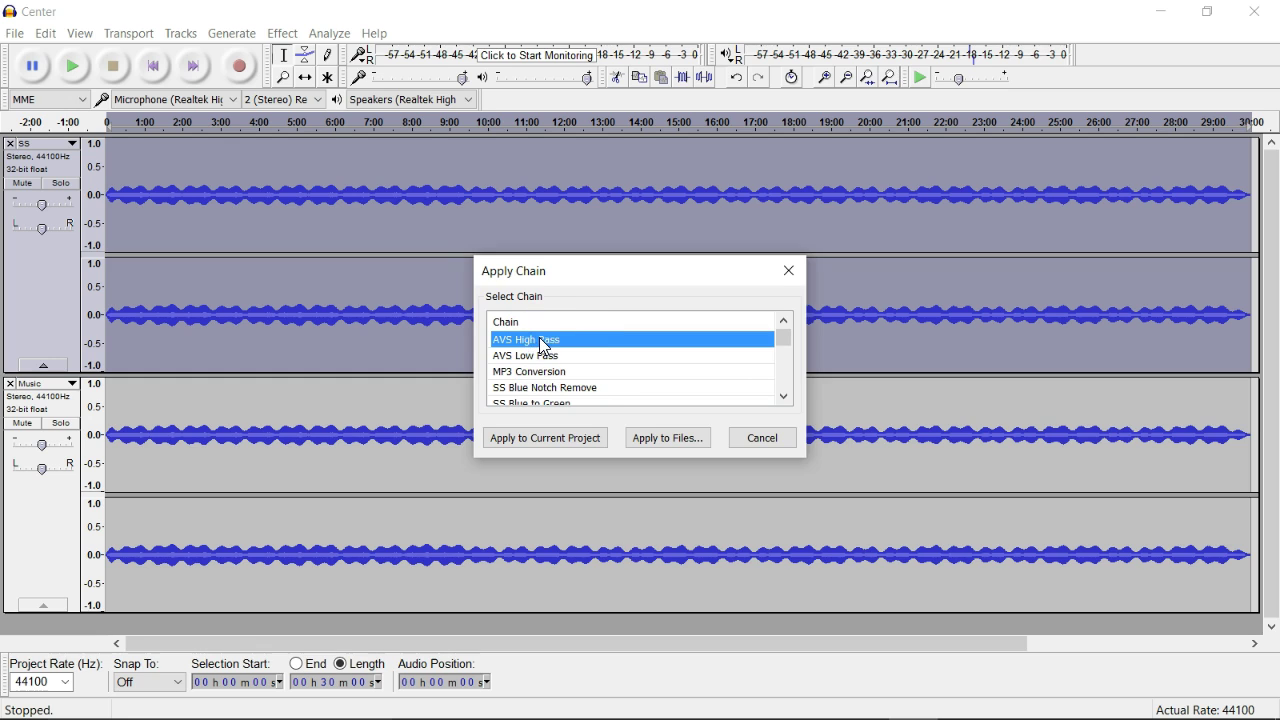
left_click(557, 446)
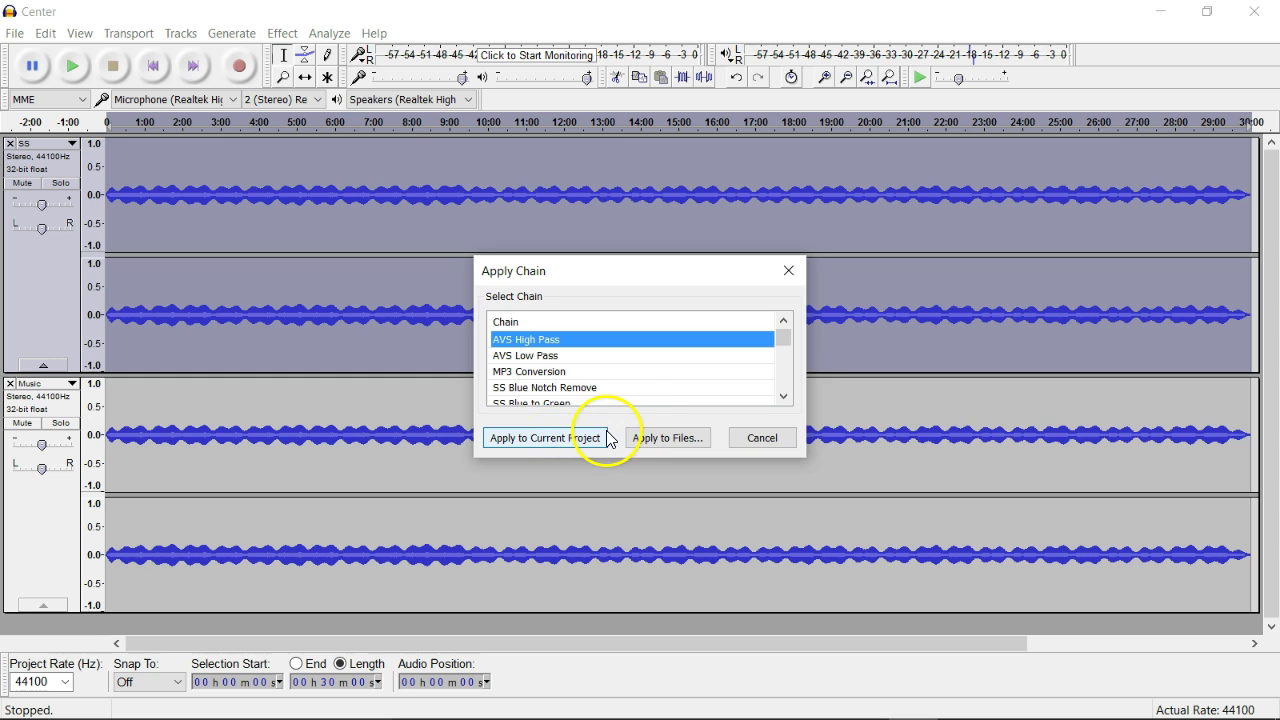
left_click(750, 442)
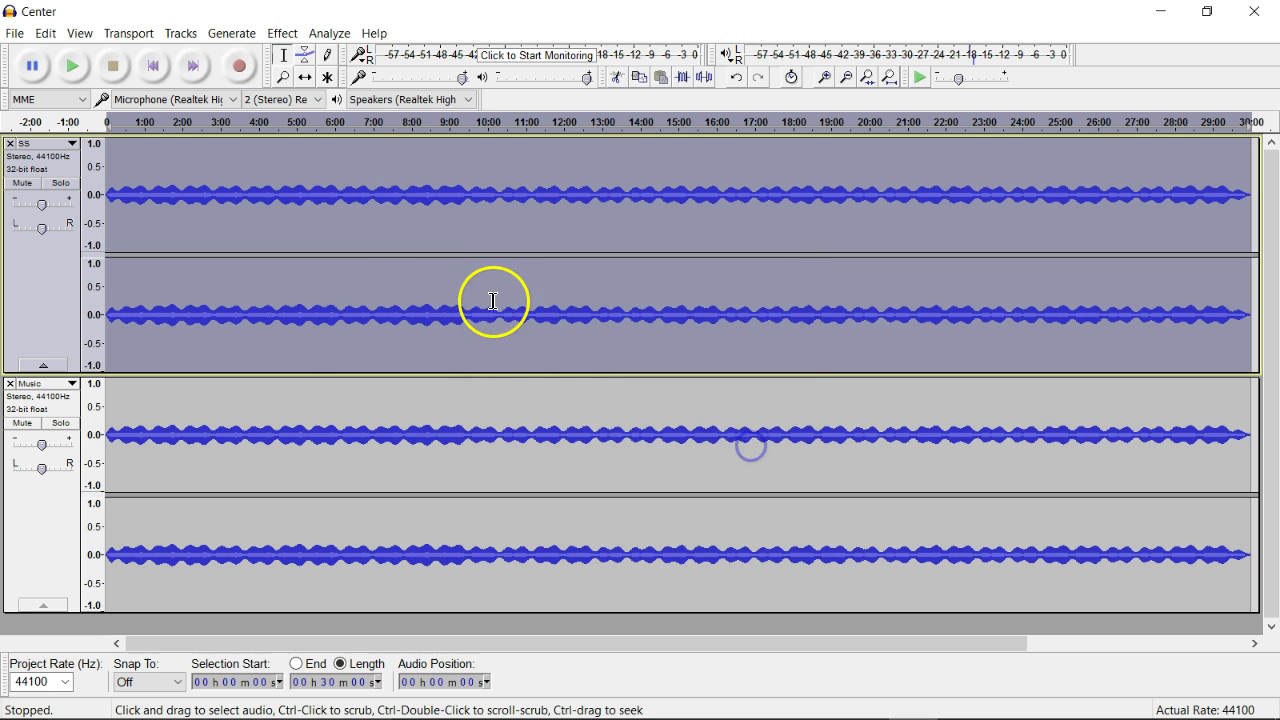
Select about the first 3 min 36 s of the SS track, examine its frequency spectrum plot, and close the analysis.
left_click(244, 247)
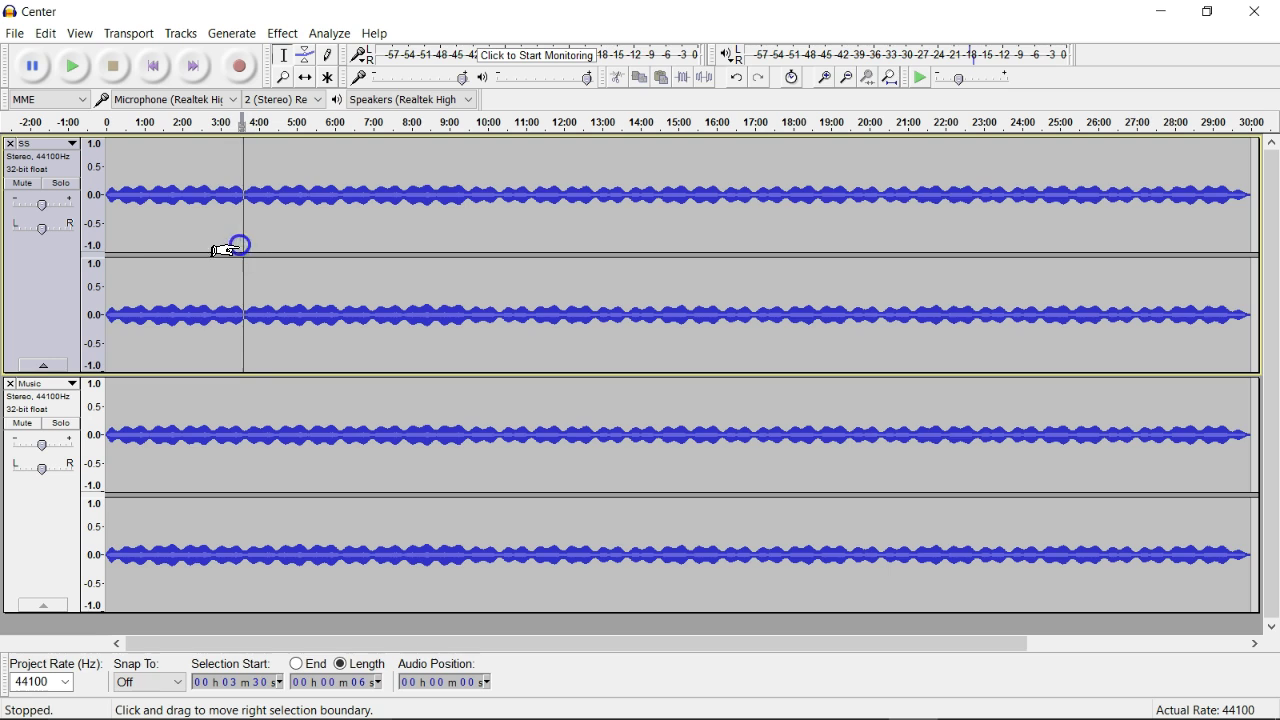
left_click_drag(224, 249, 43, 234)
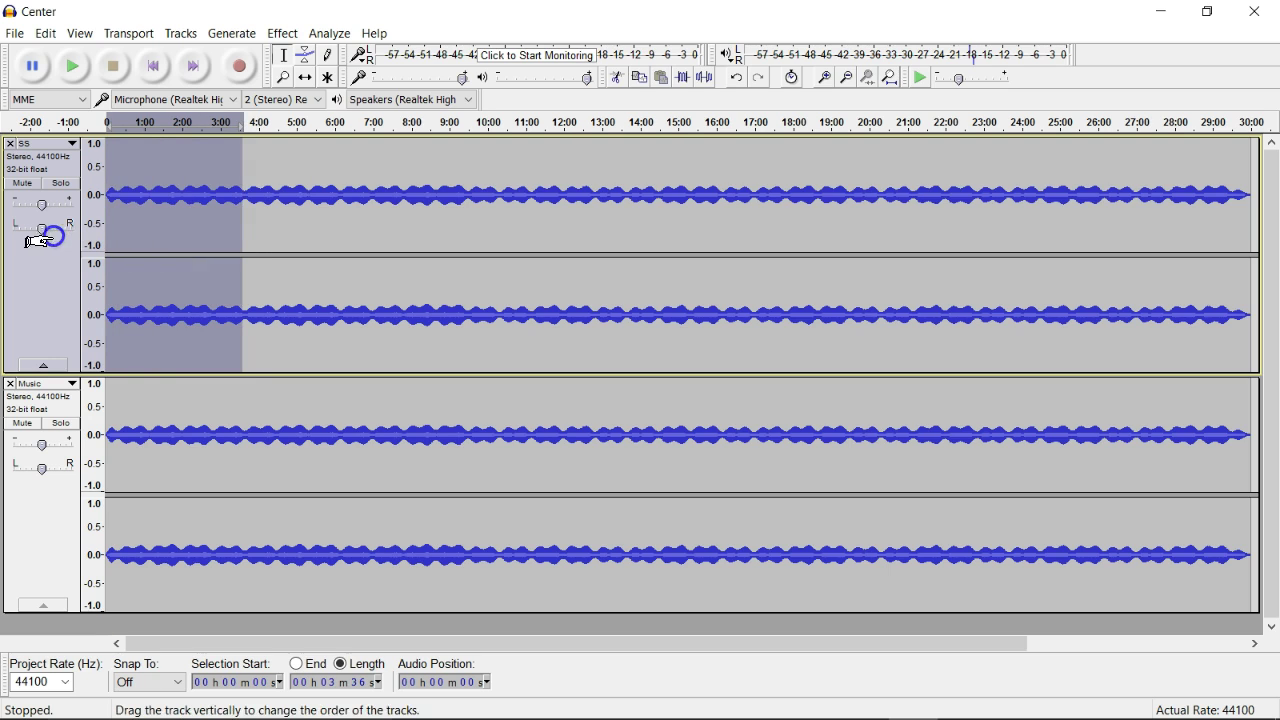
left_click(322, 36)
left_click(303, 98)
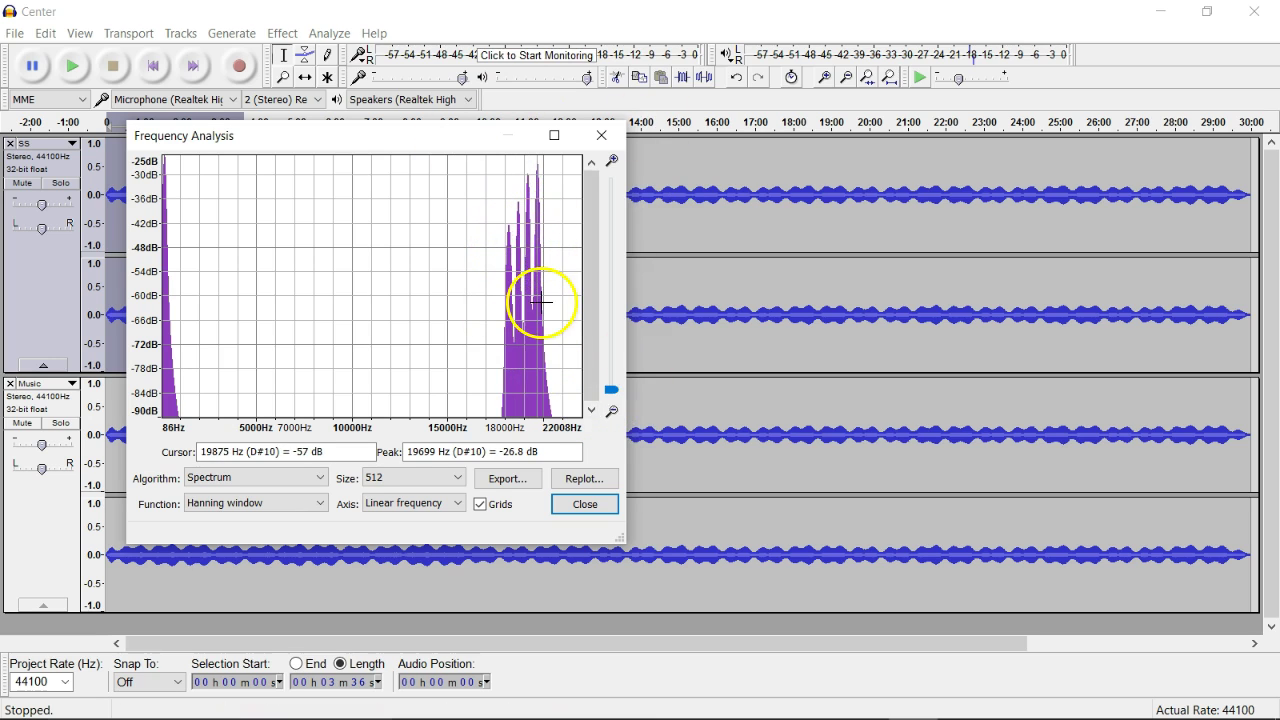
left_click(584, 506)
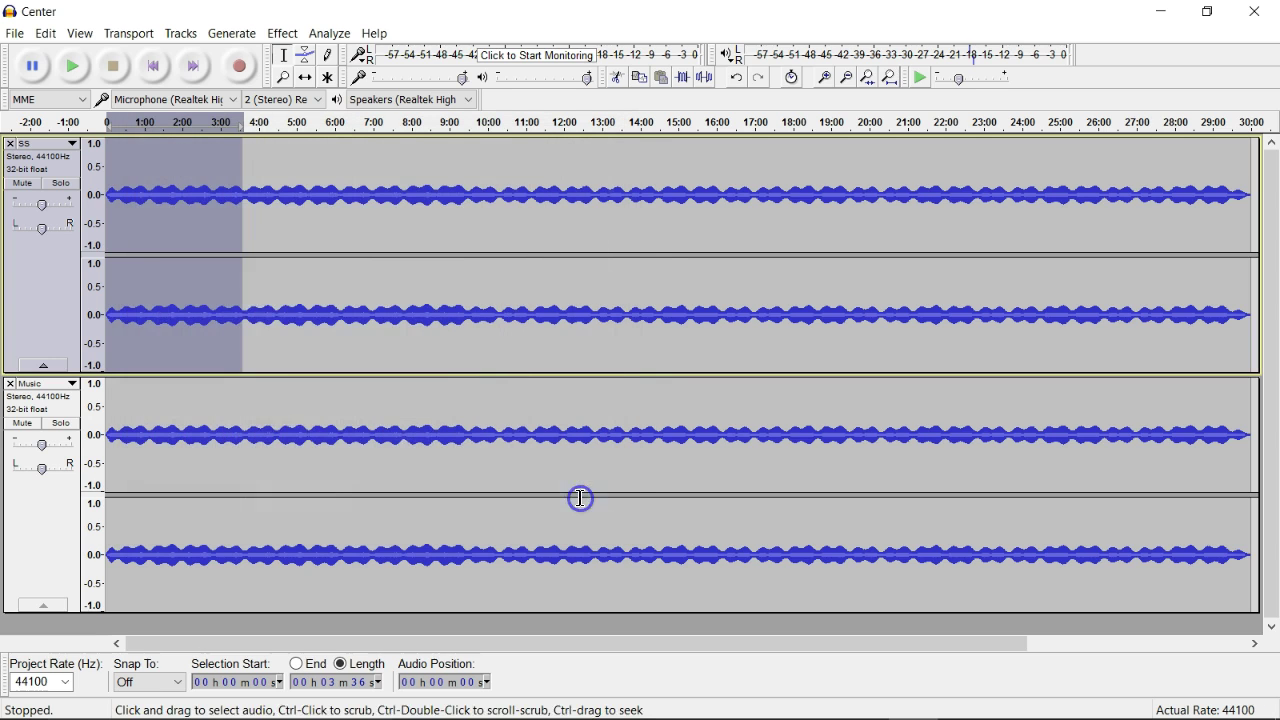
Select the entire SS track and apply the AVS High Pass chain to the current project.
left_click(55, 285)
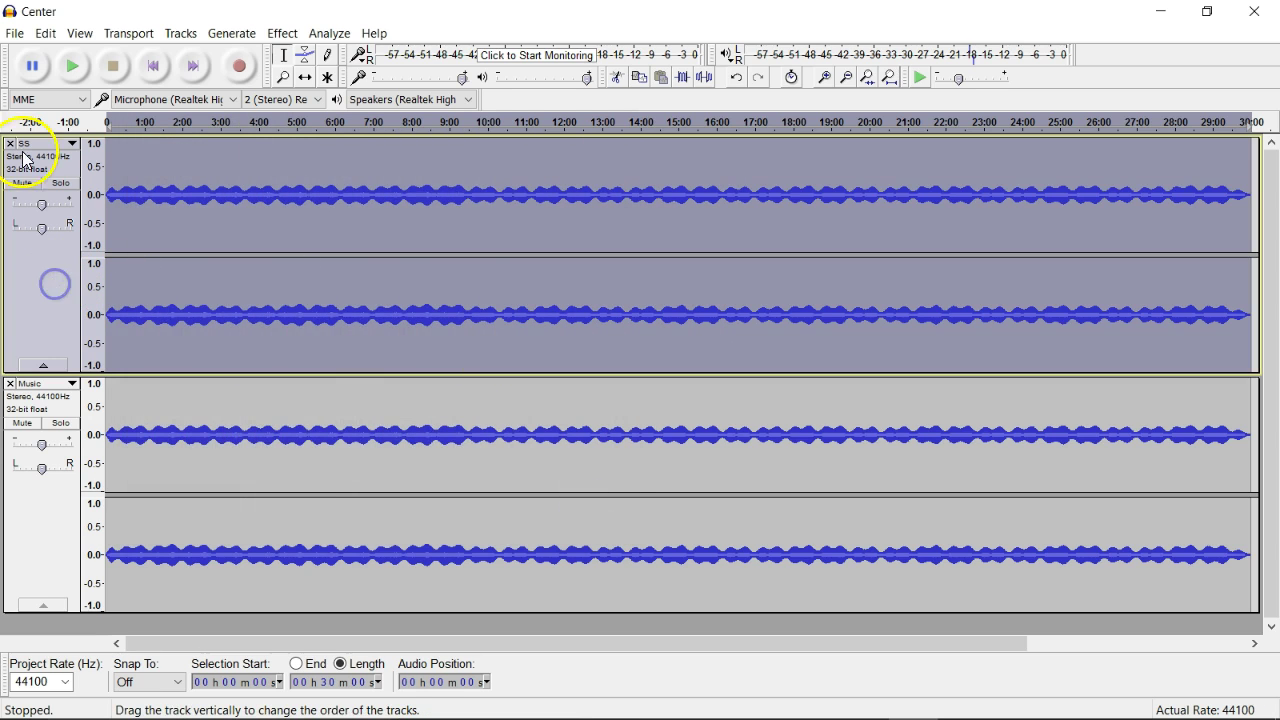
left_click(13, 34)
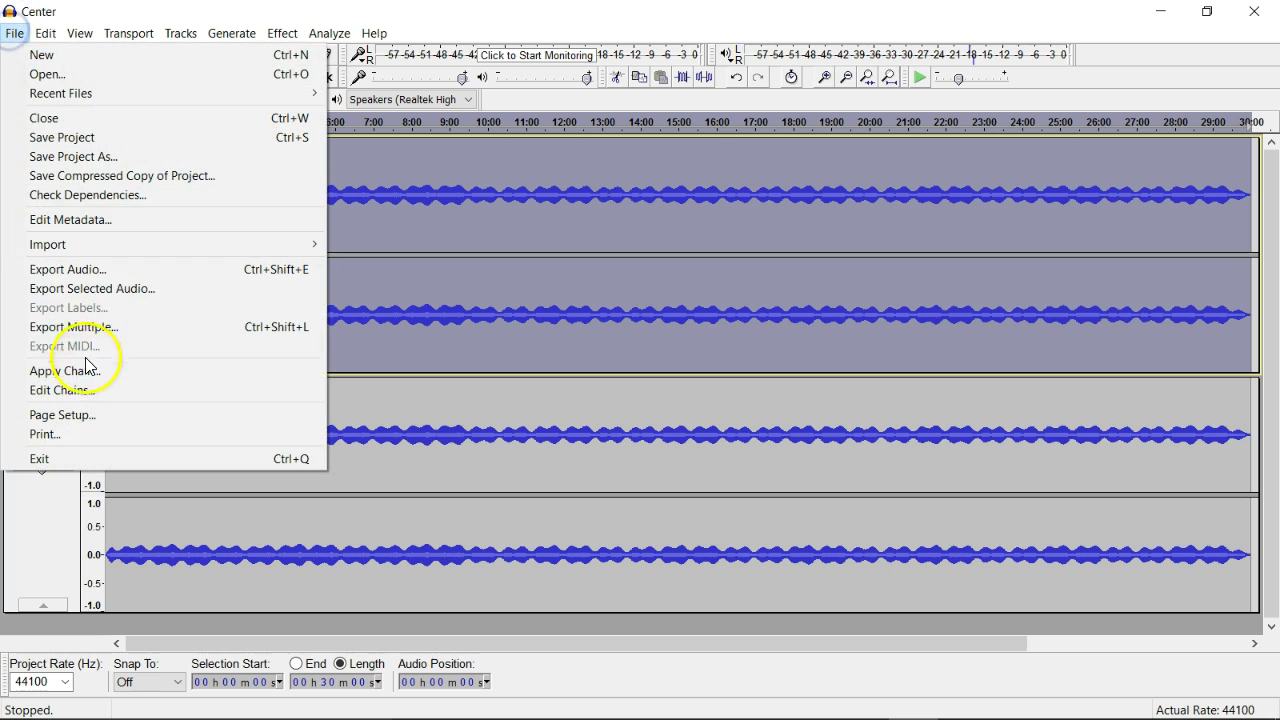
left_click(90, 370)
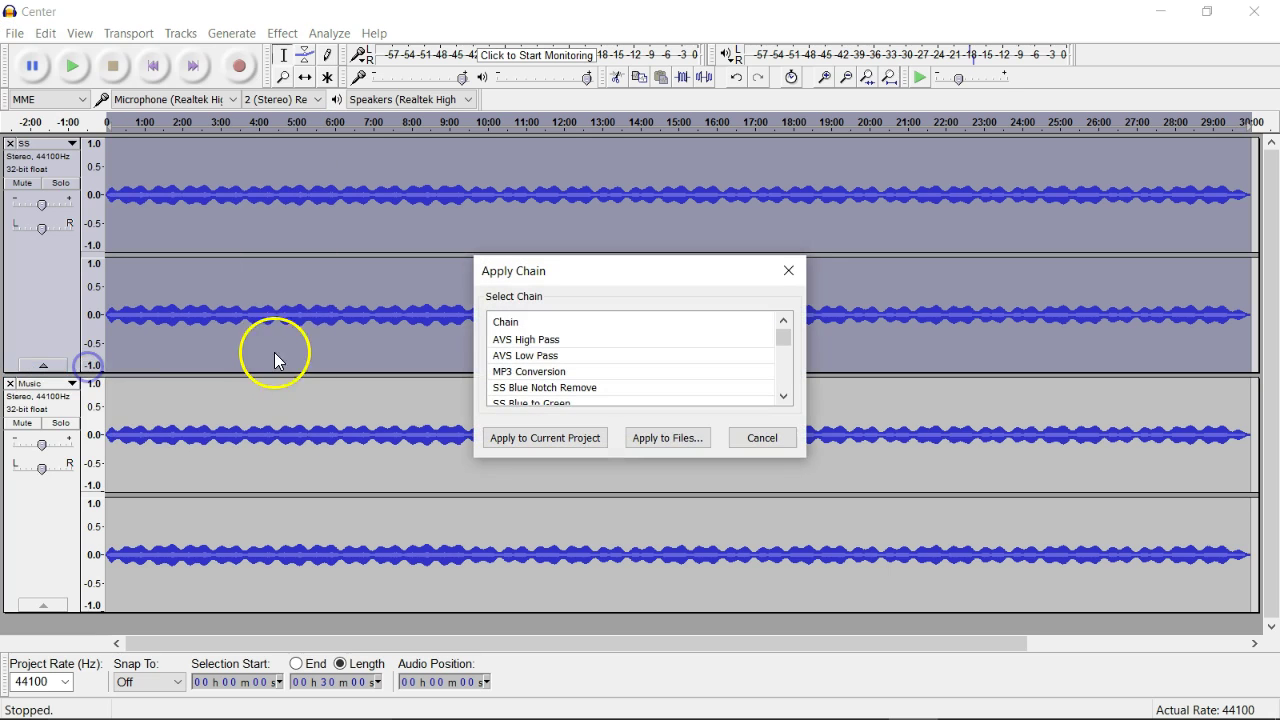
left_click(516, 341)
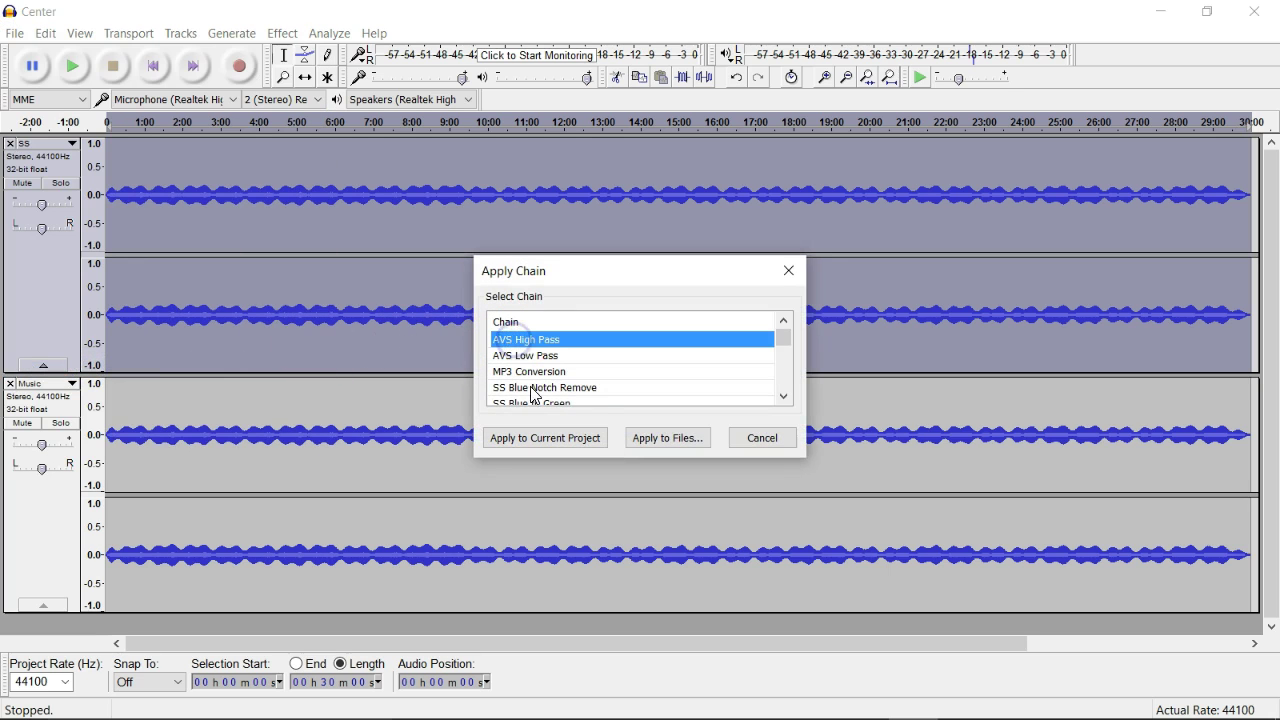
left_click(557, 440)
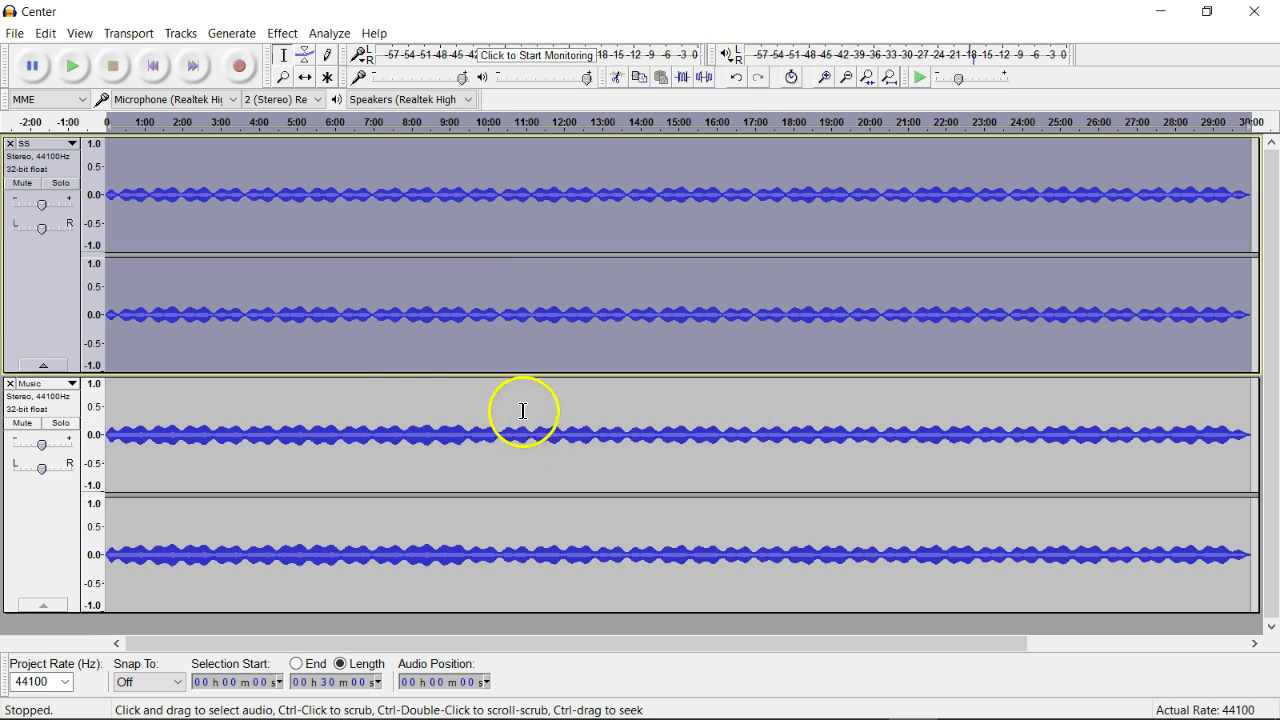
Select about the first 2 min 42 s of the filtered SS track, examine its frequency spectrum plot, and close the analysis.
left_click(210, 238)
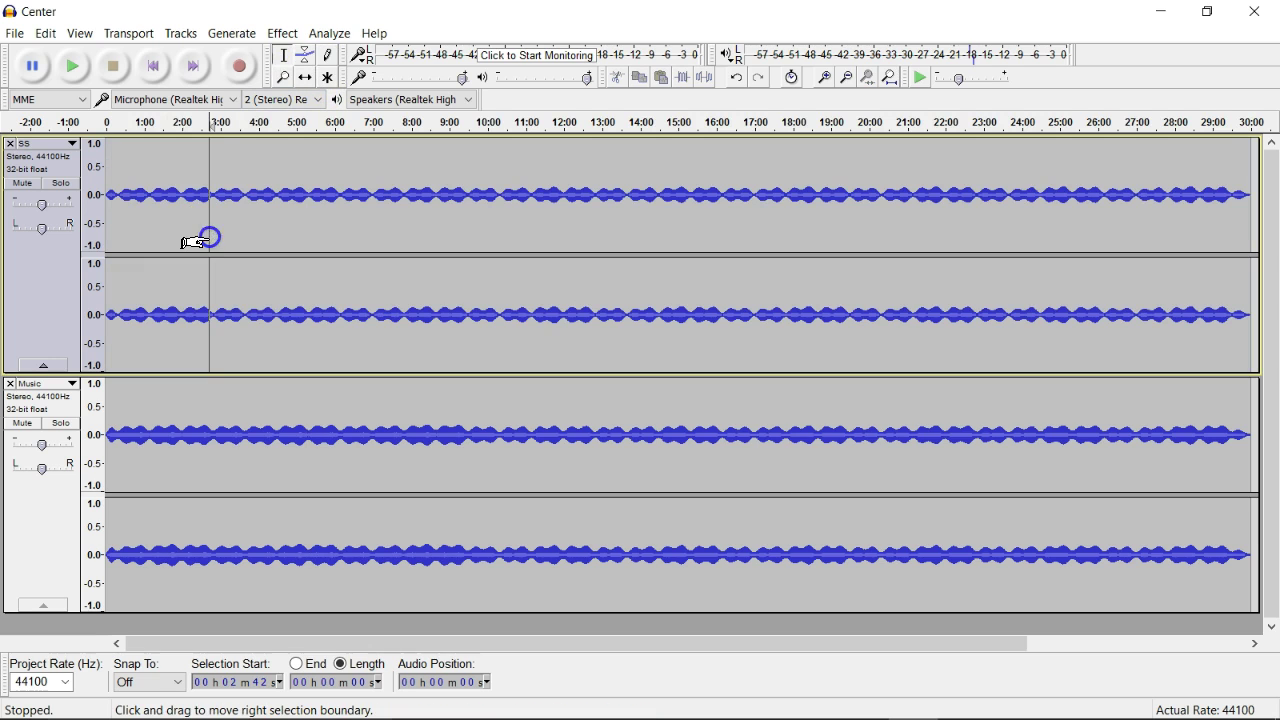
left_click_drag(195, 242, 40, 263)
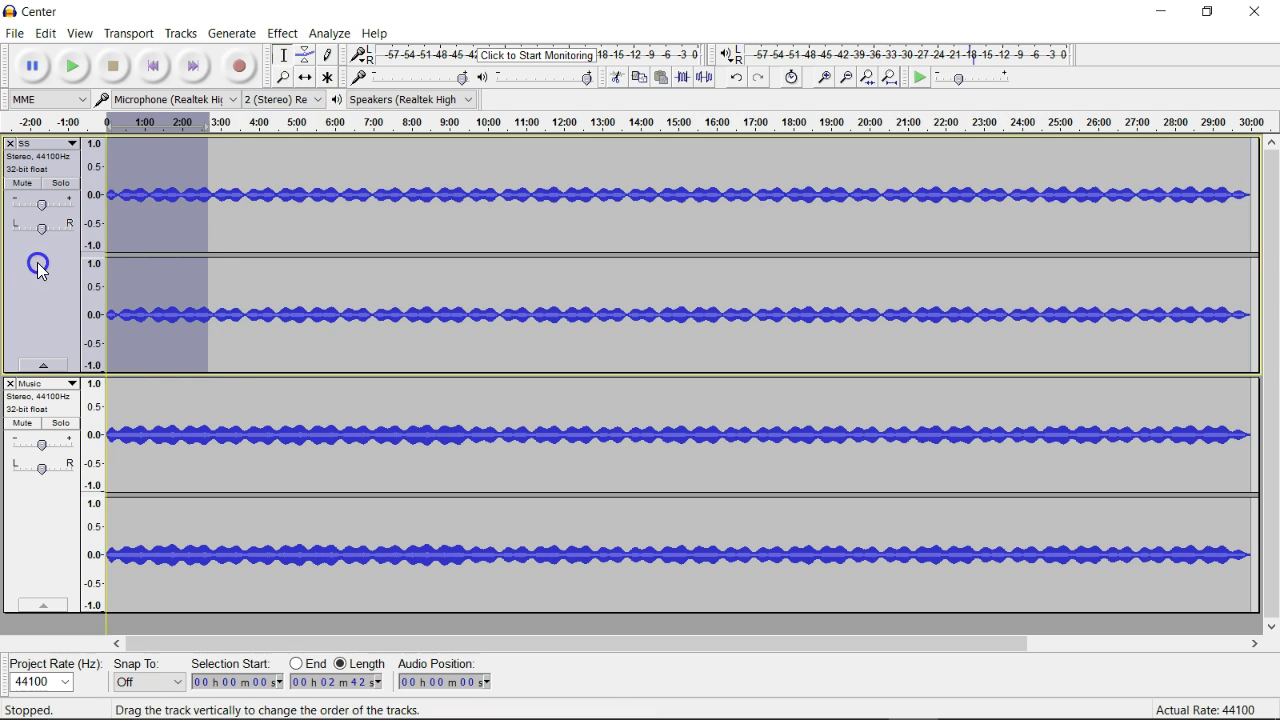
left_click(323, 44)
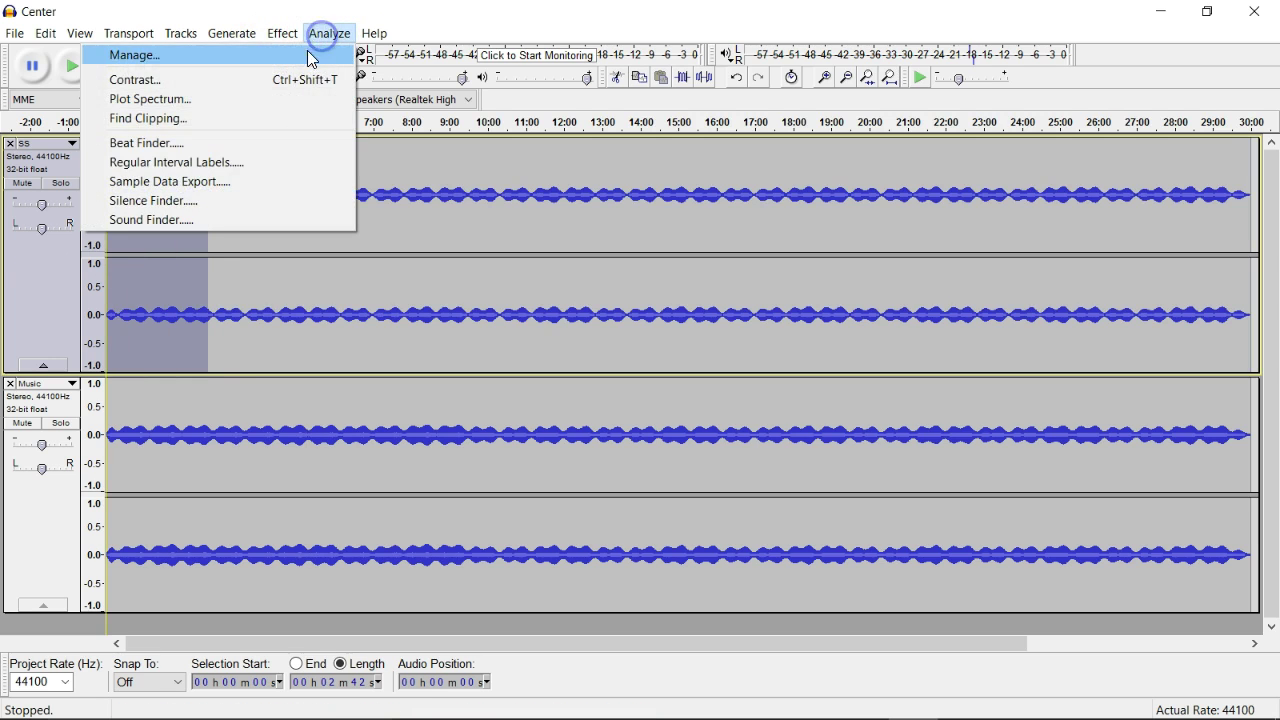
left_click(292, 100)
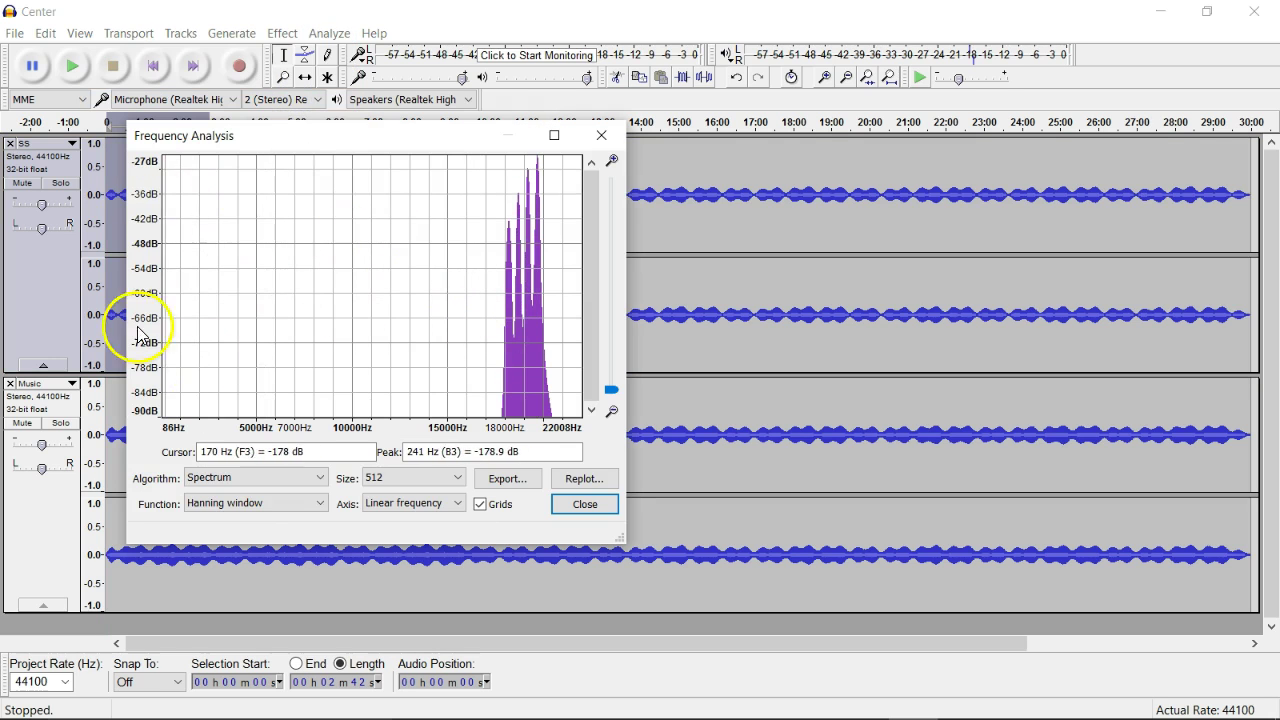
left_click(592, 505)
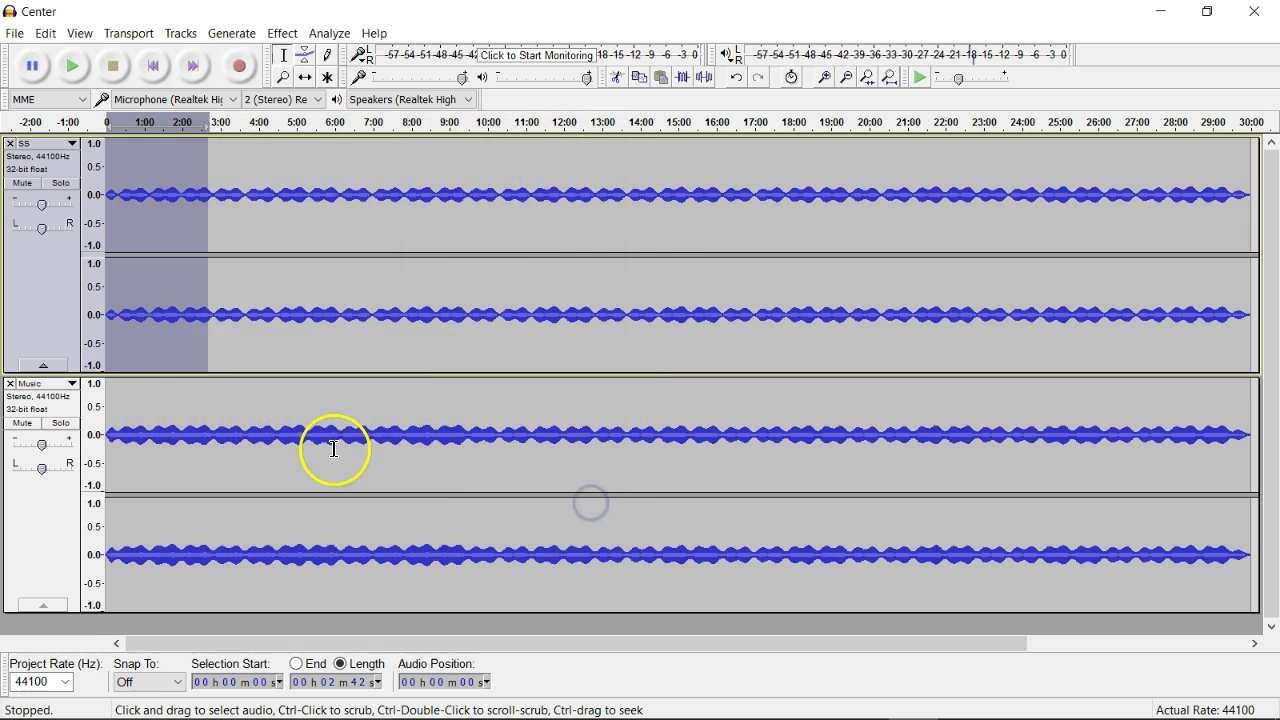
Select only the entire Music track and apply the AVS Low Pass chain to the current project.
left_click(70, 307)
left_click(51, 540)
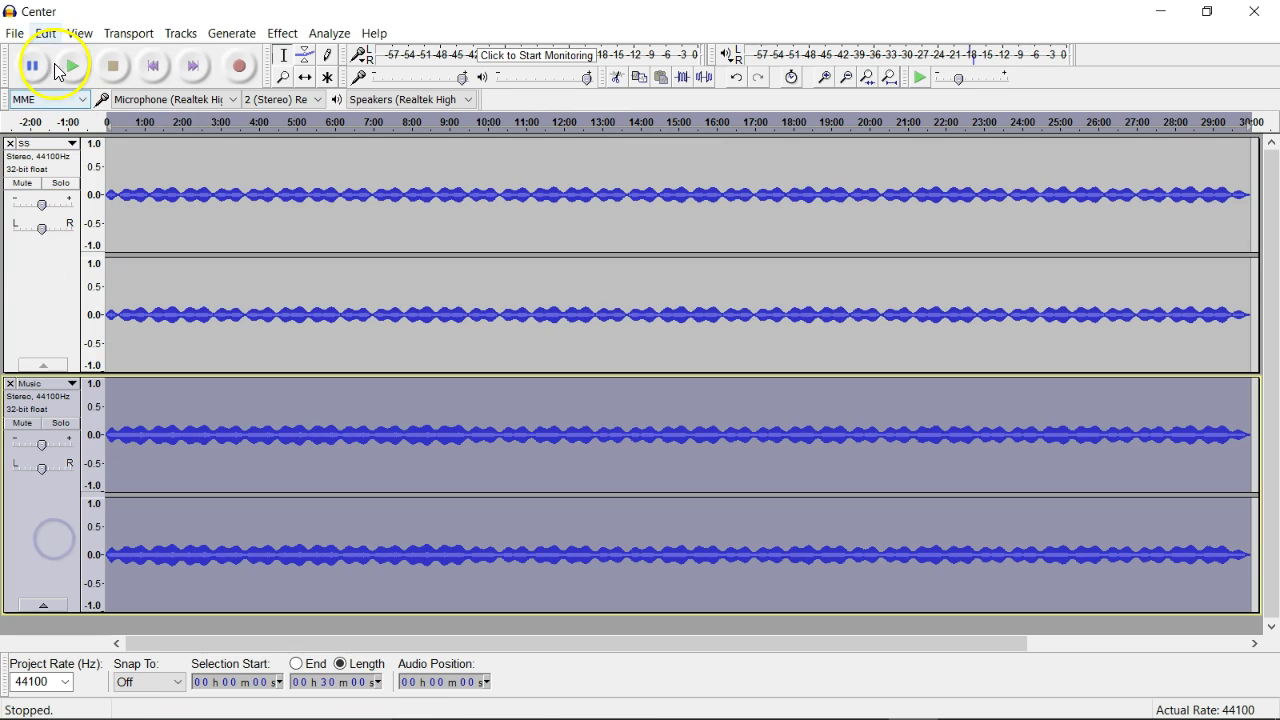
left_click(16, 36)
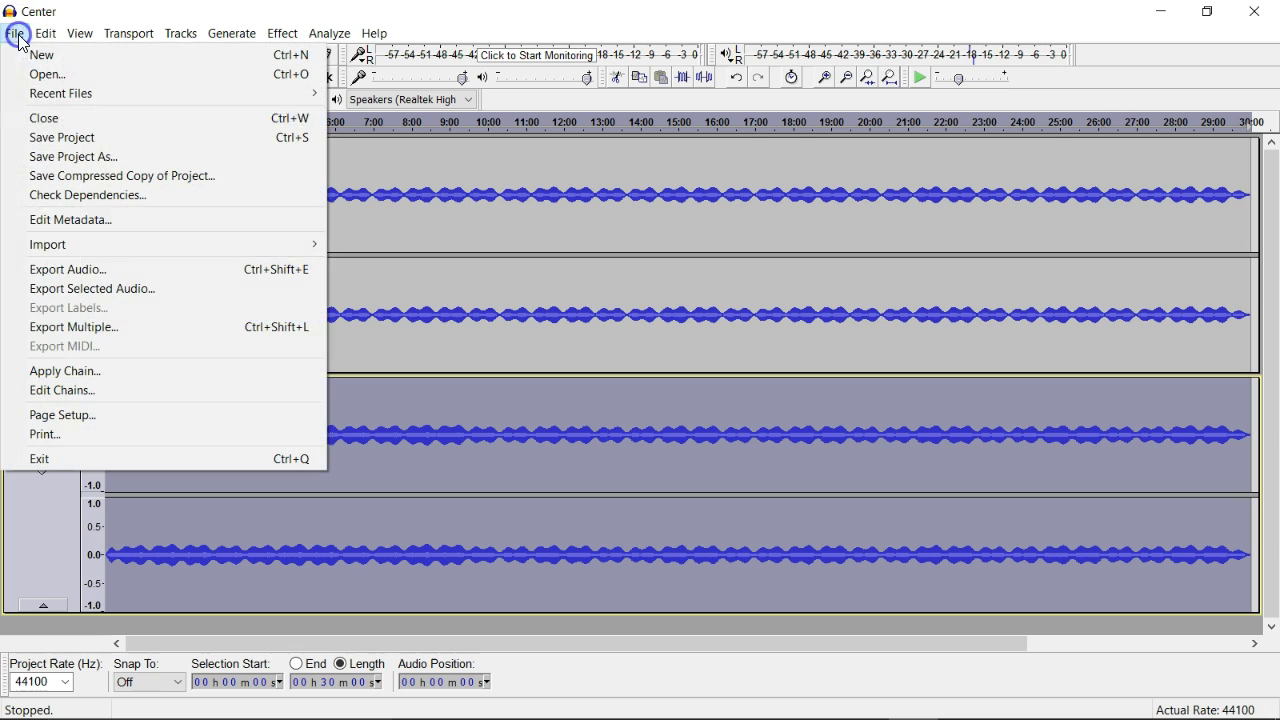
left_click(98, 364)
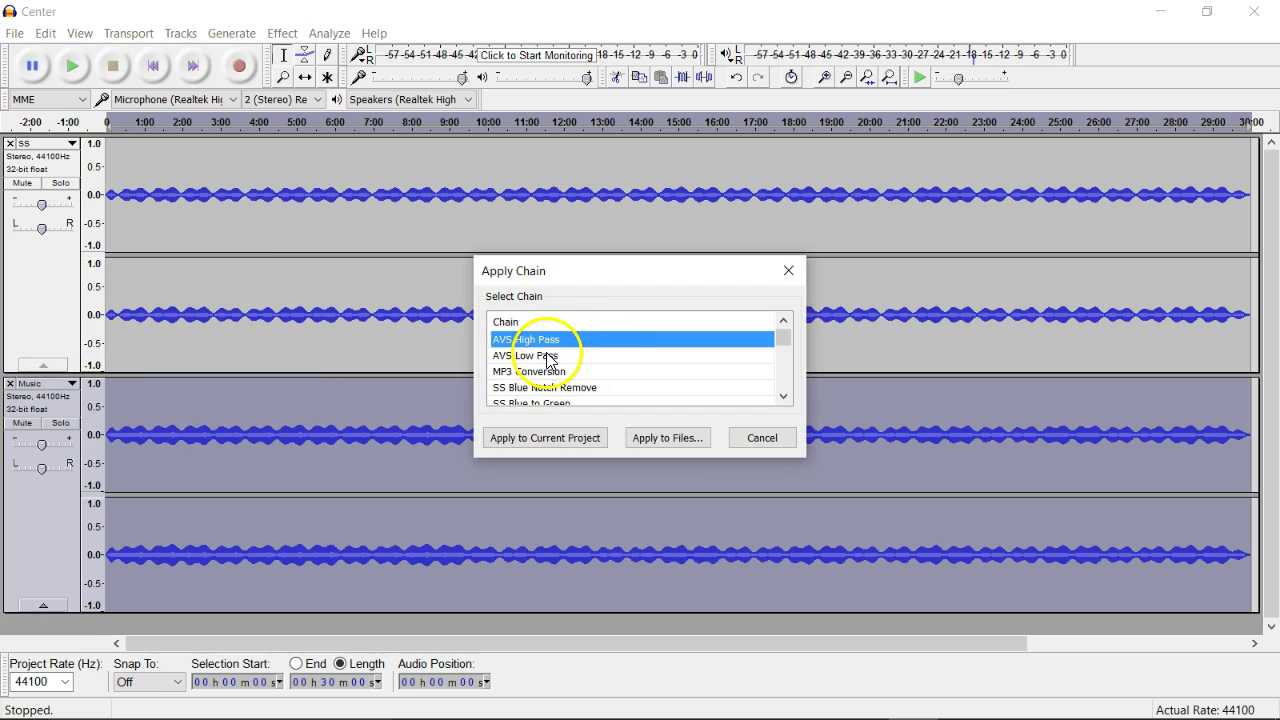
left_click(549, 357)
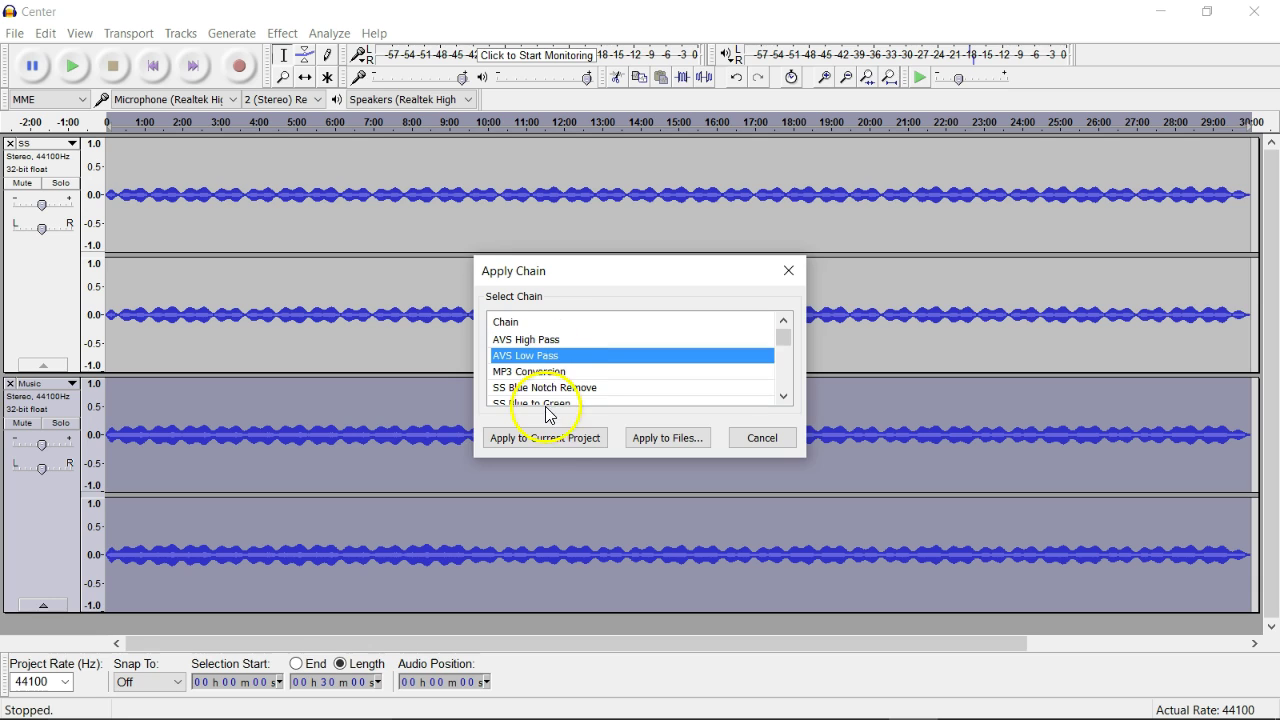
left_click(545, 439)
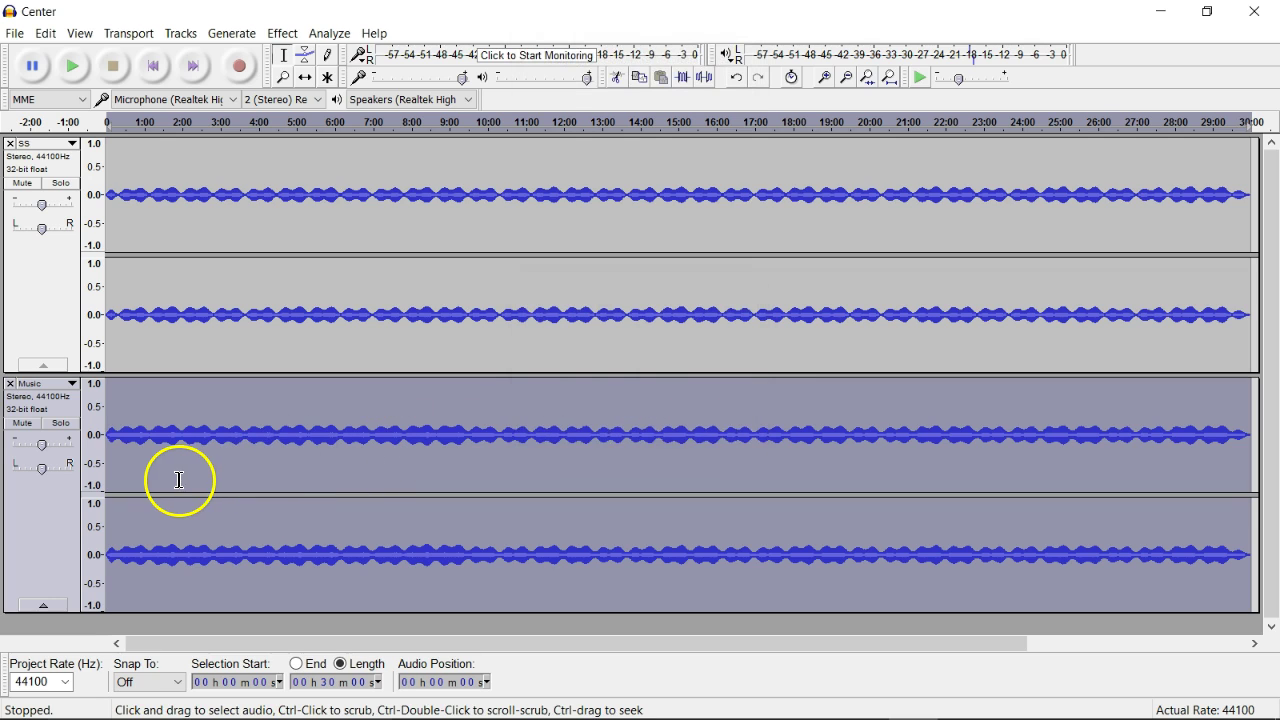
Select about the first 2 min 41 s of the Music track, examine its frequency spectrum plot, and close the analysis.
left_click_drag(206, 470, 34, 486)
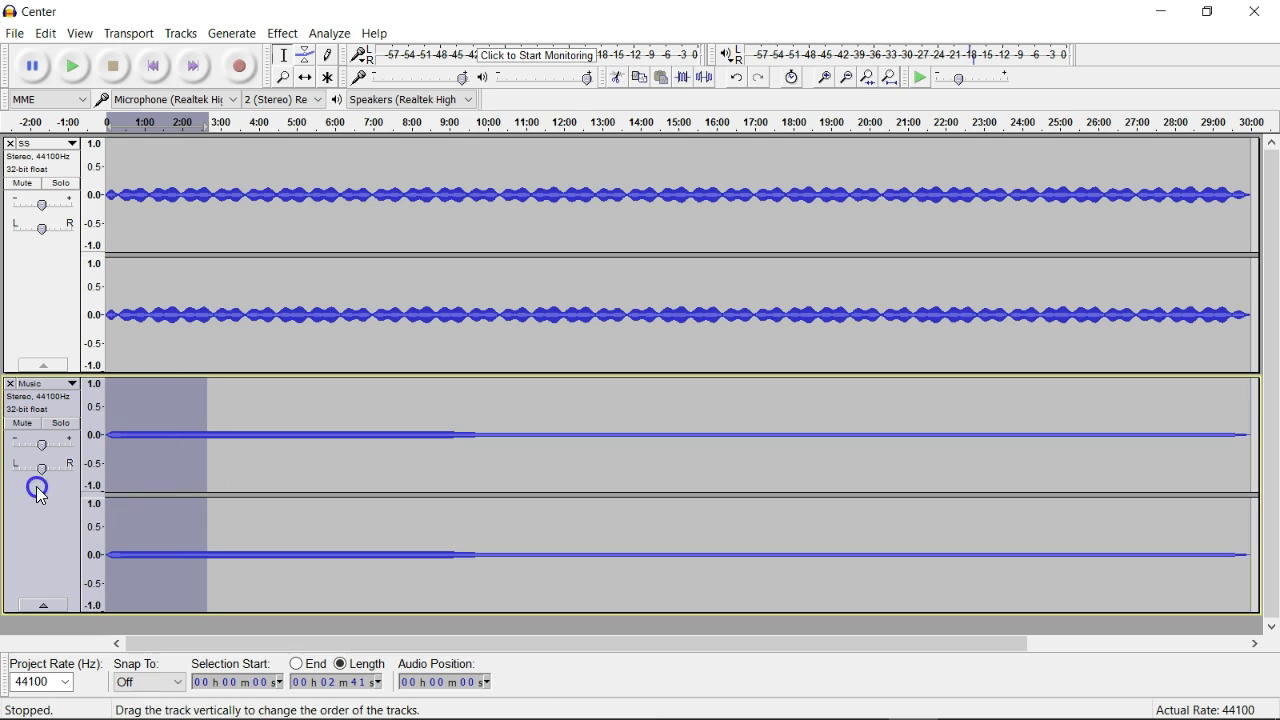
left_click(329, 33)
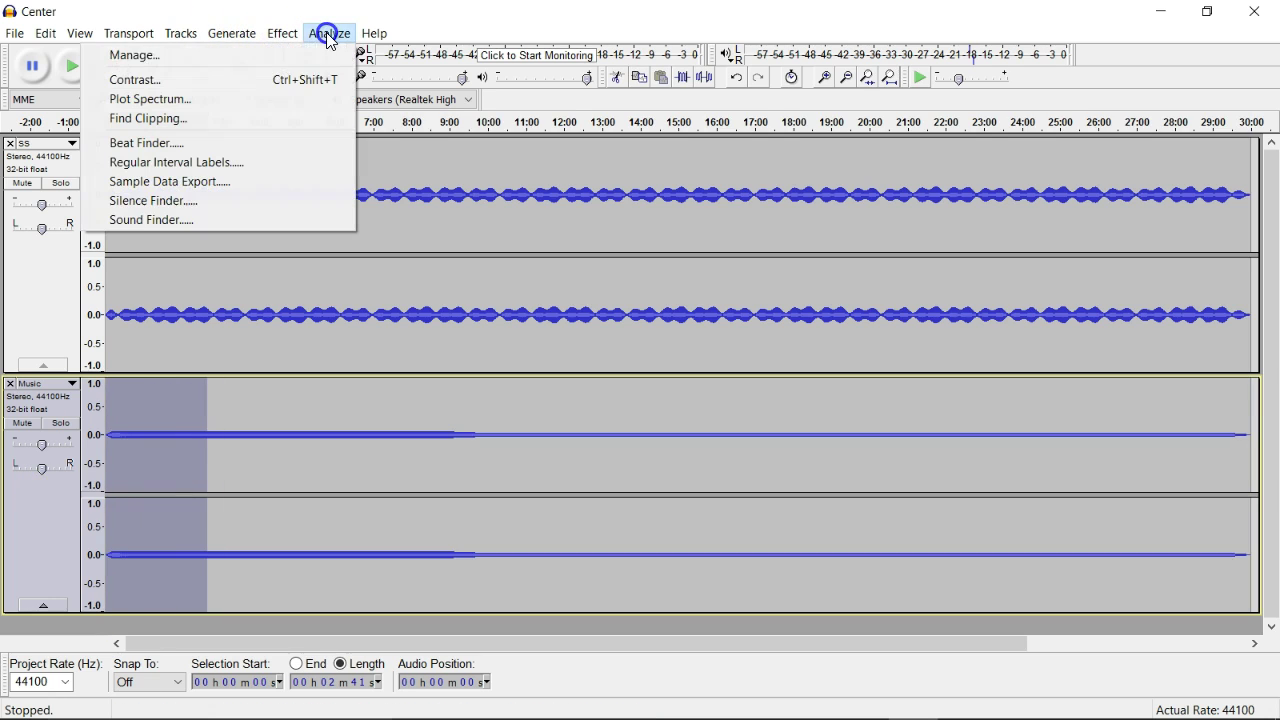
left_click(297, 97)
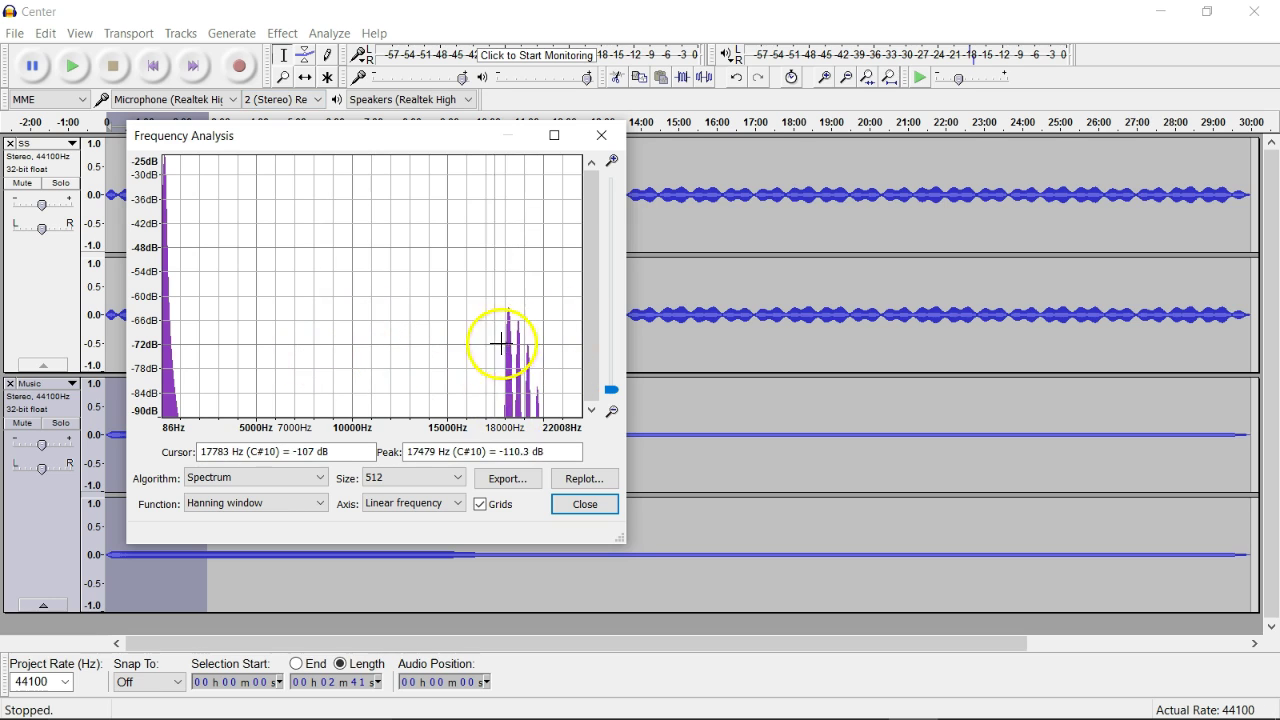
left_click(584, 505)
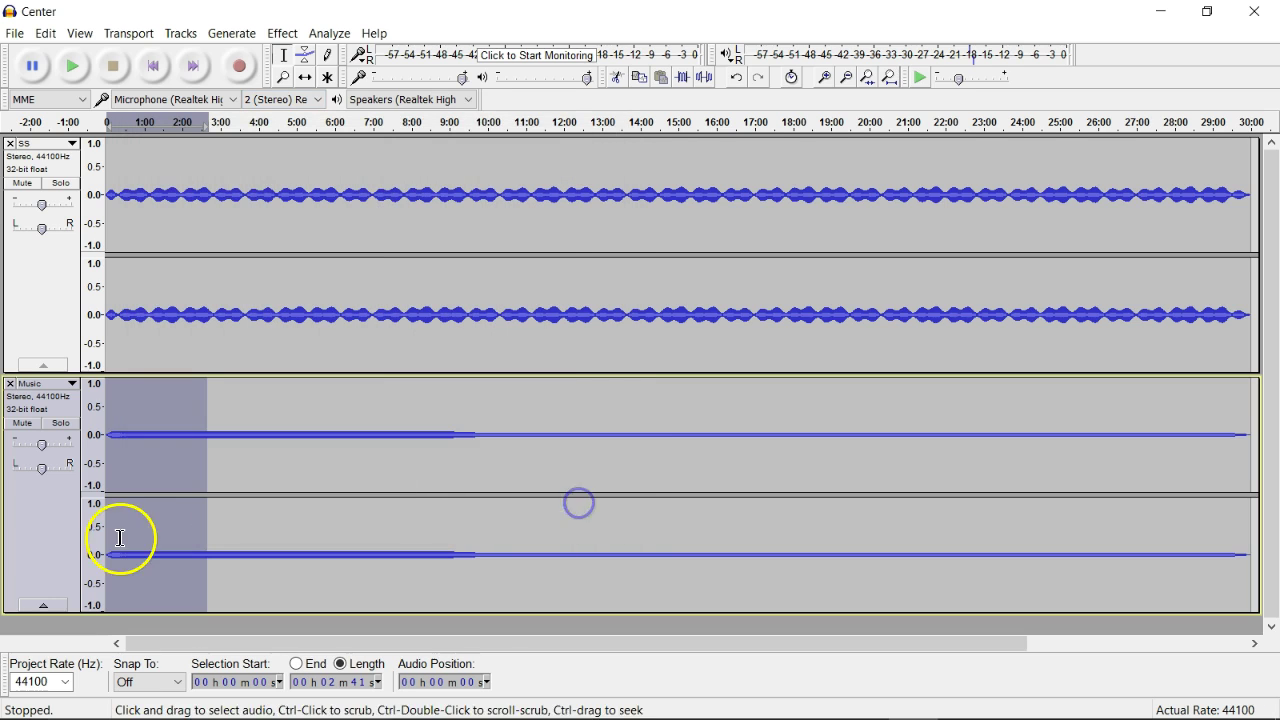
Select the whole Music track again and apply the AVS Low Pass chain a second time.
left_click(57, 521)
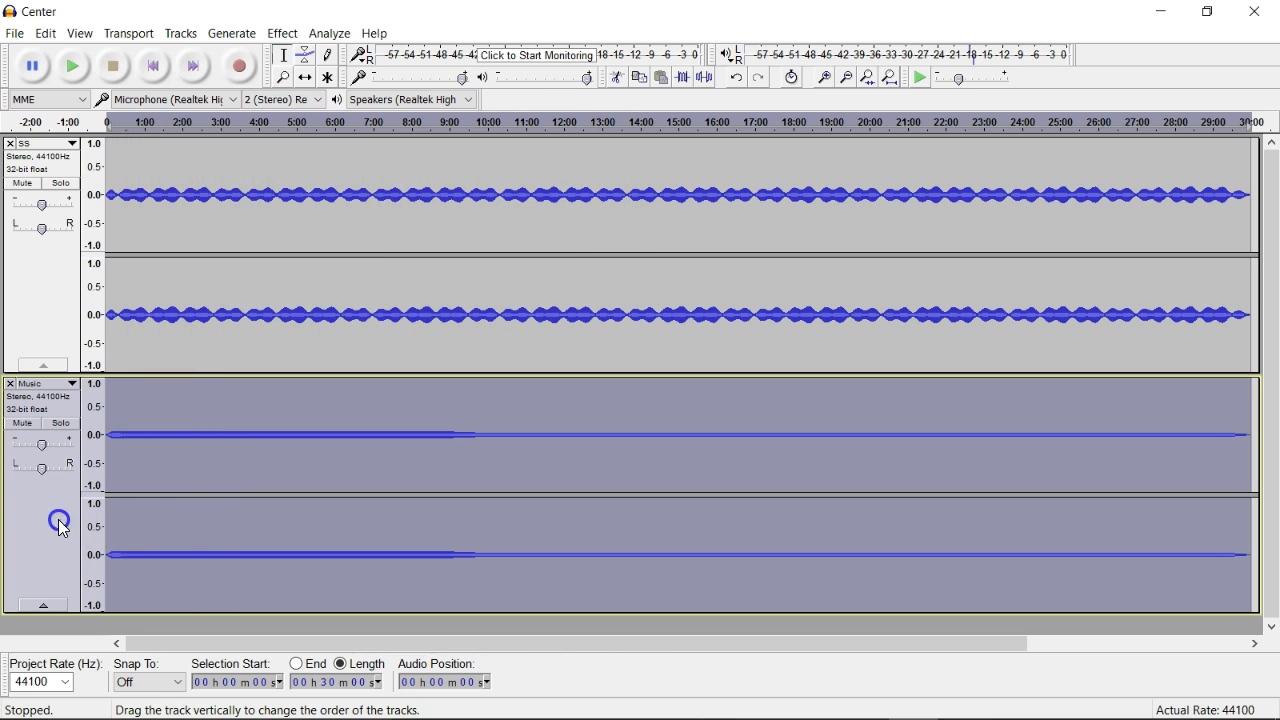
left_click(14, 33)
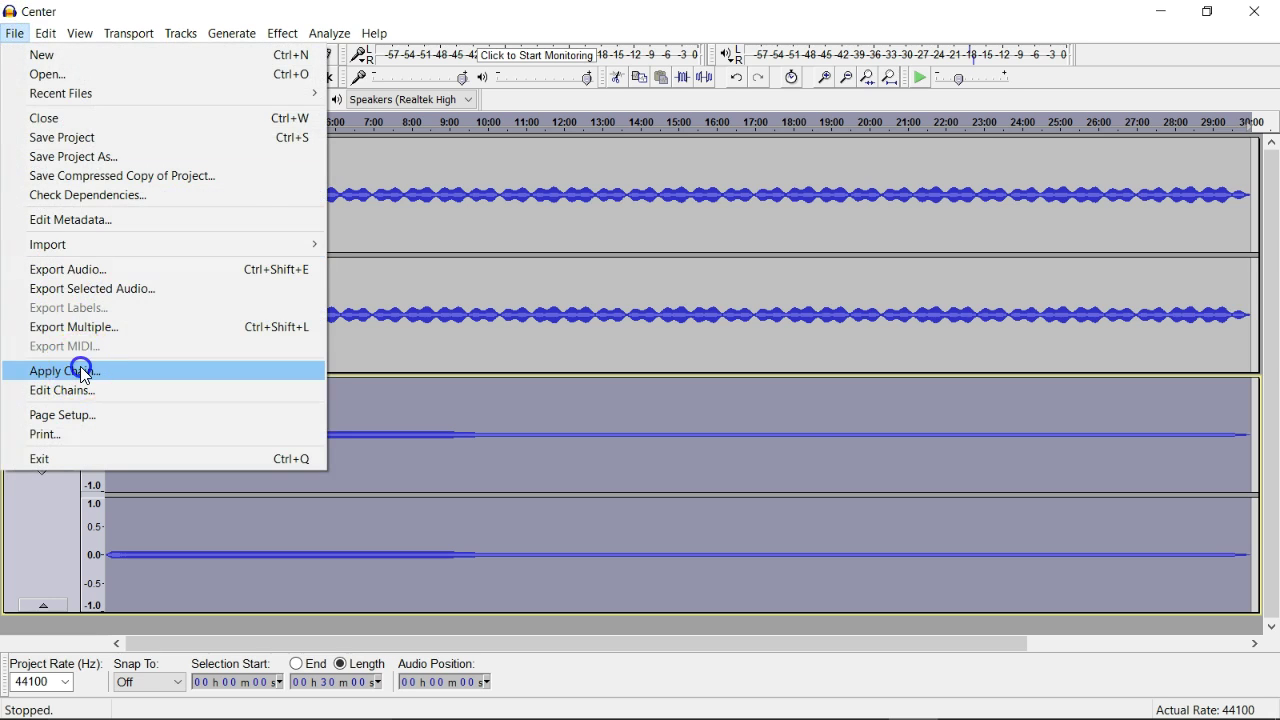
left_click(84, 372)
left_click(515, 437)
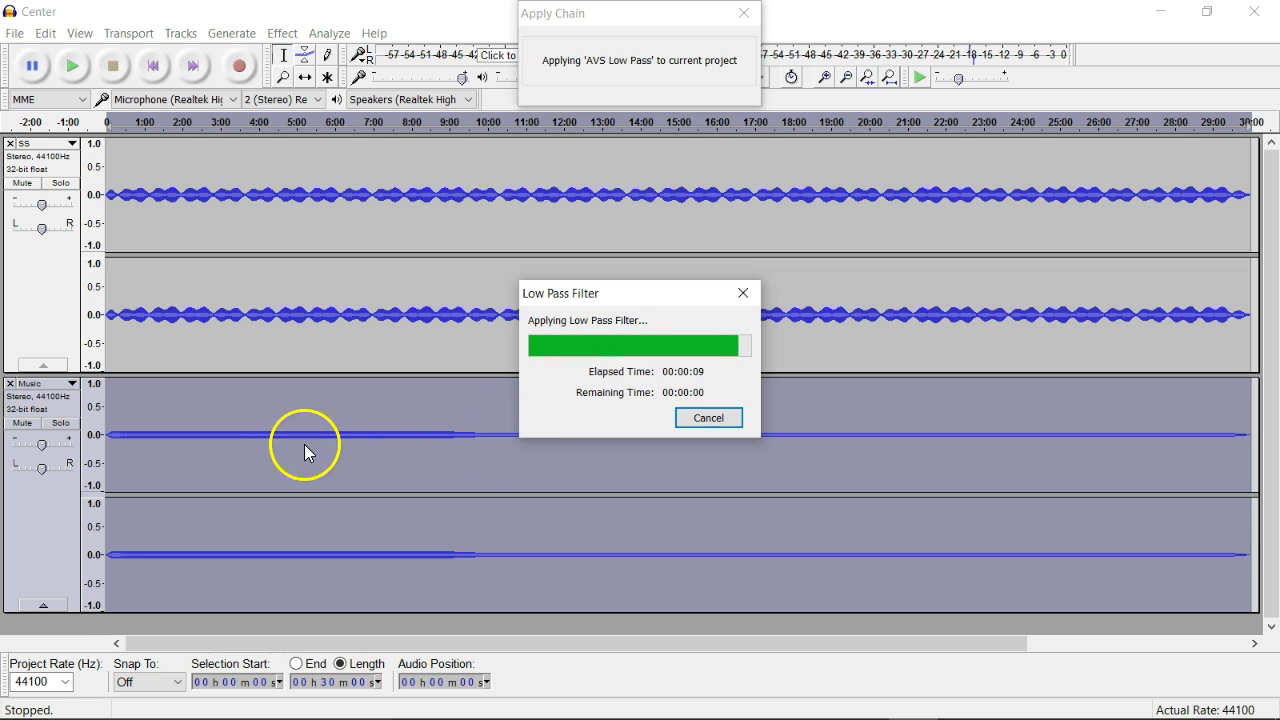
Select about the first 3 min 15 s of the Music track, examine its frequency spectrum plot, and close the analysis.
left_click(267, 453)
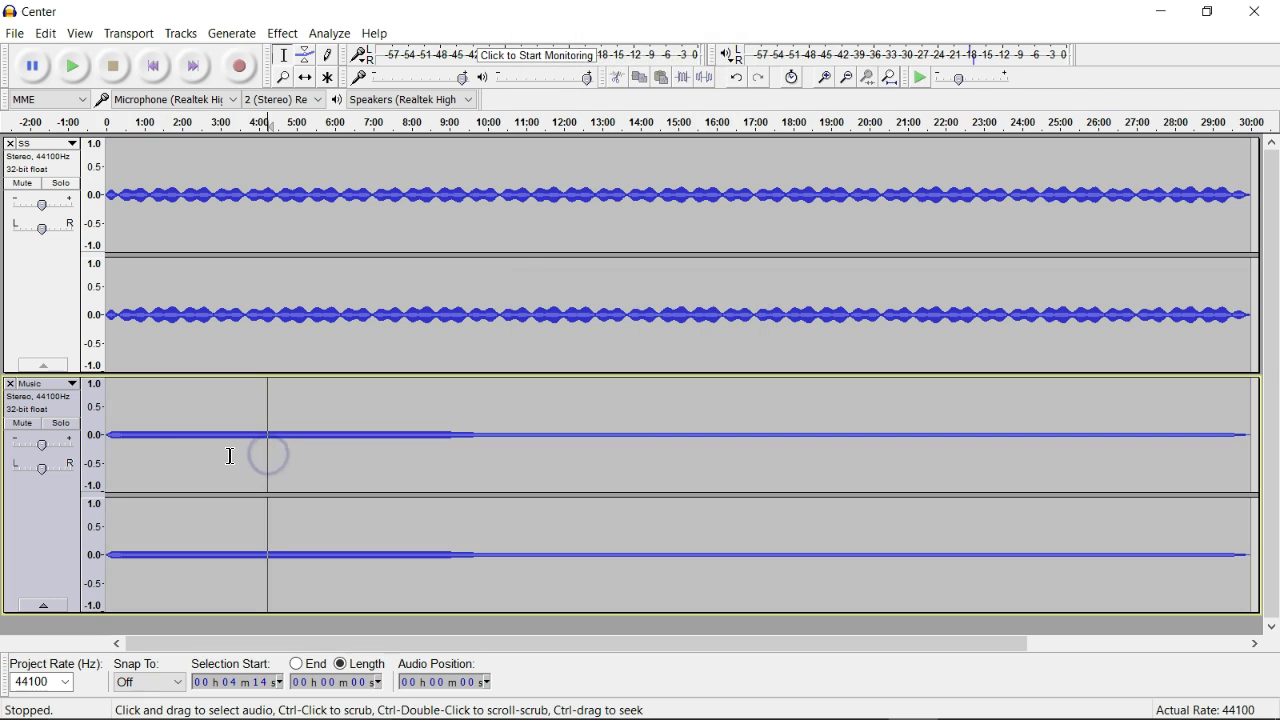
left_click_drag(229, 451, 46, 477)
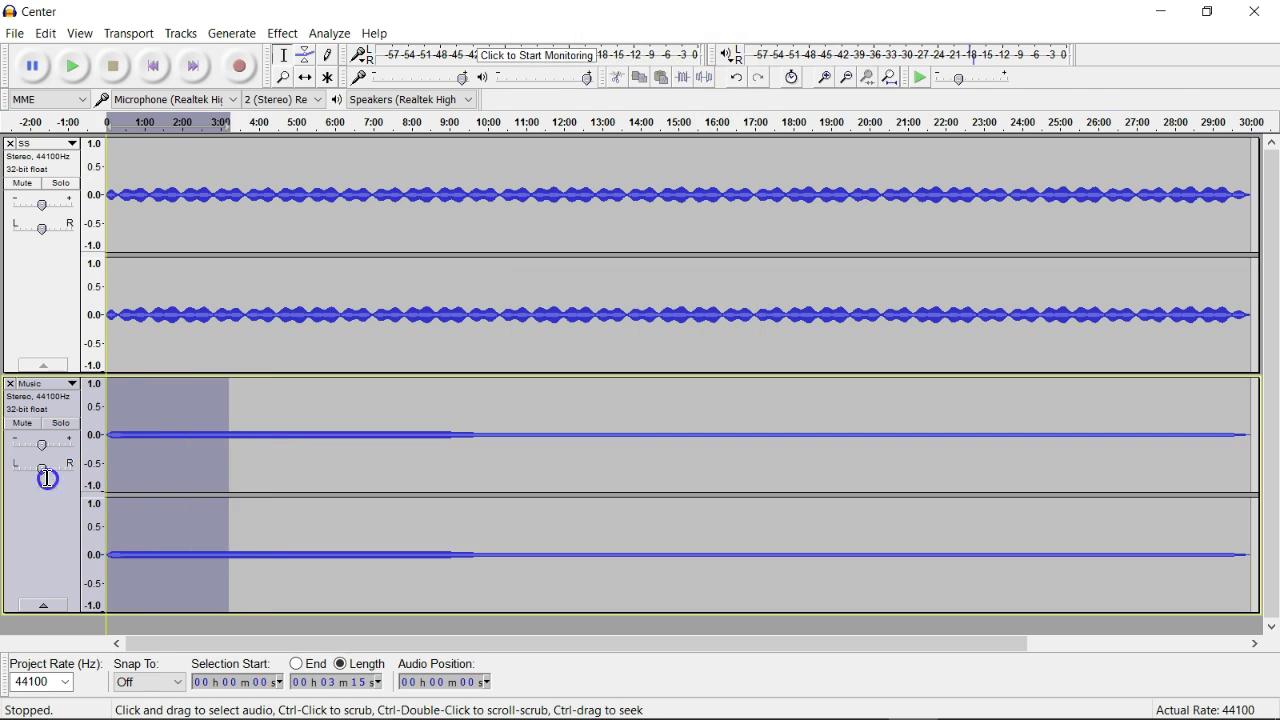
left_click(325, 36)
left_click(312, 93)
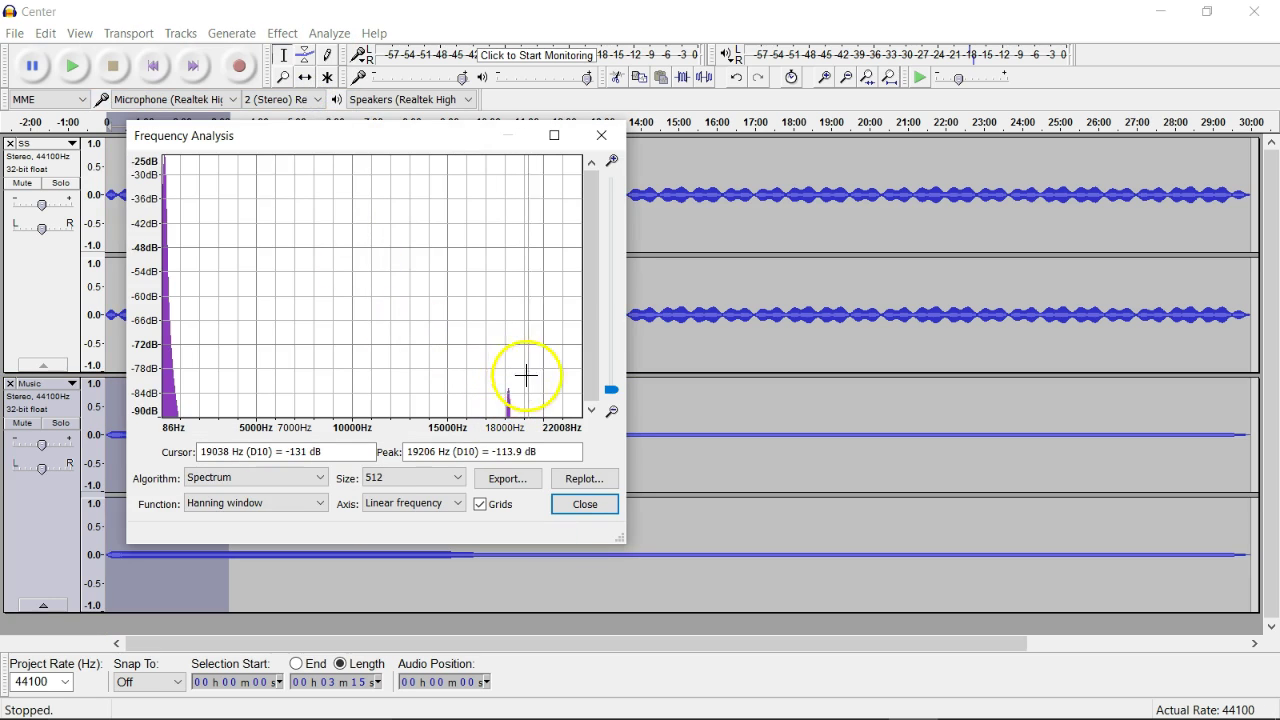
left_click(585, 506)
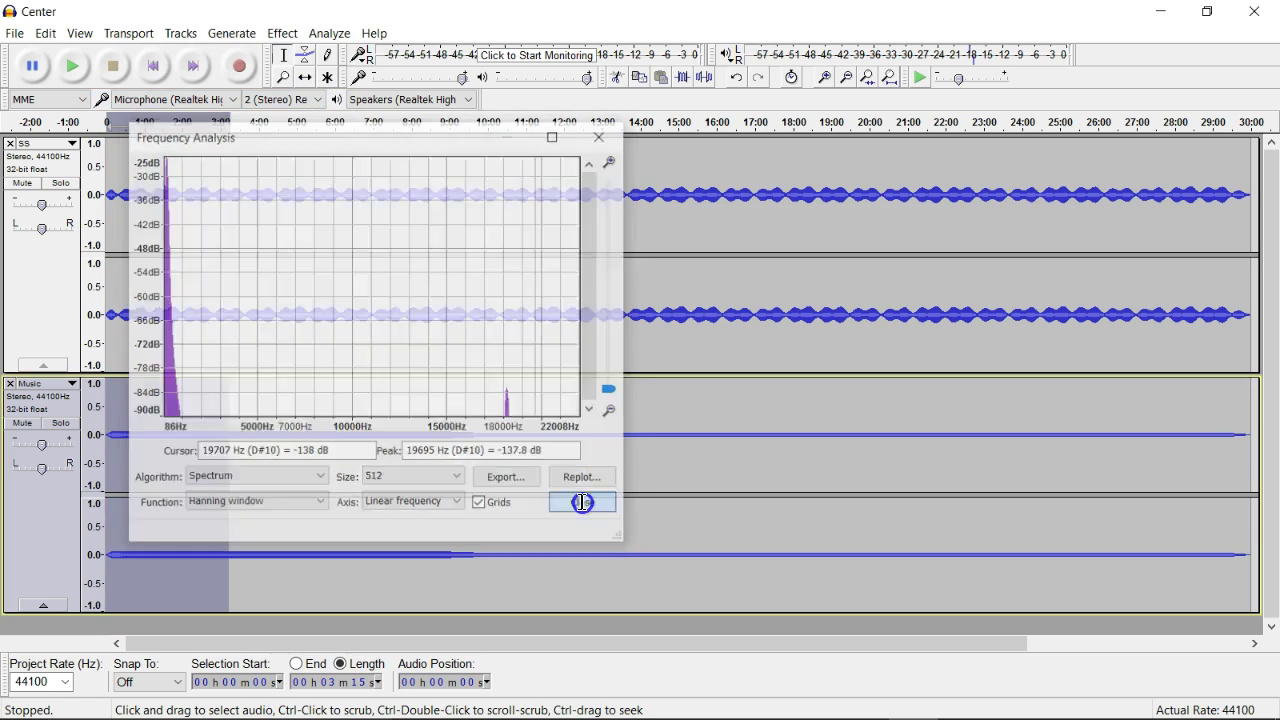
Select the entire Music track and apply the AVS Low Pass chain to the current project a third time.
left_click(53, 515)
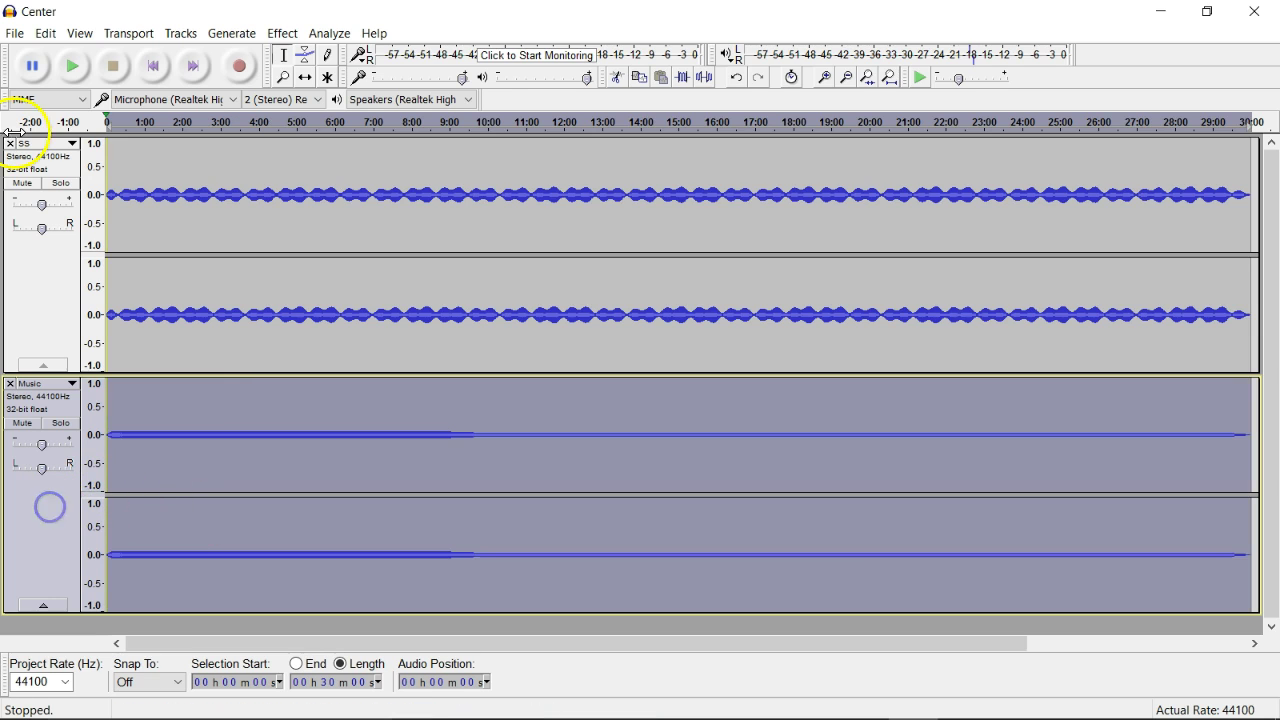
left_click(13, 33)
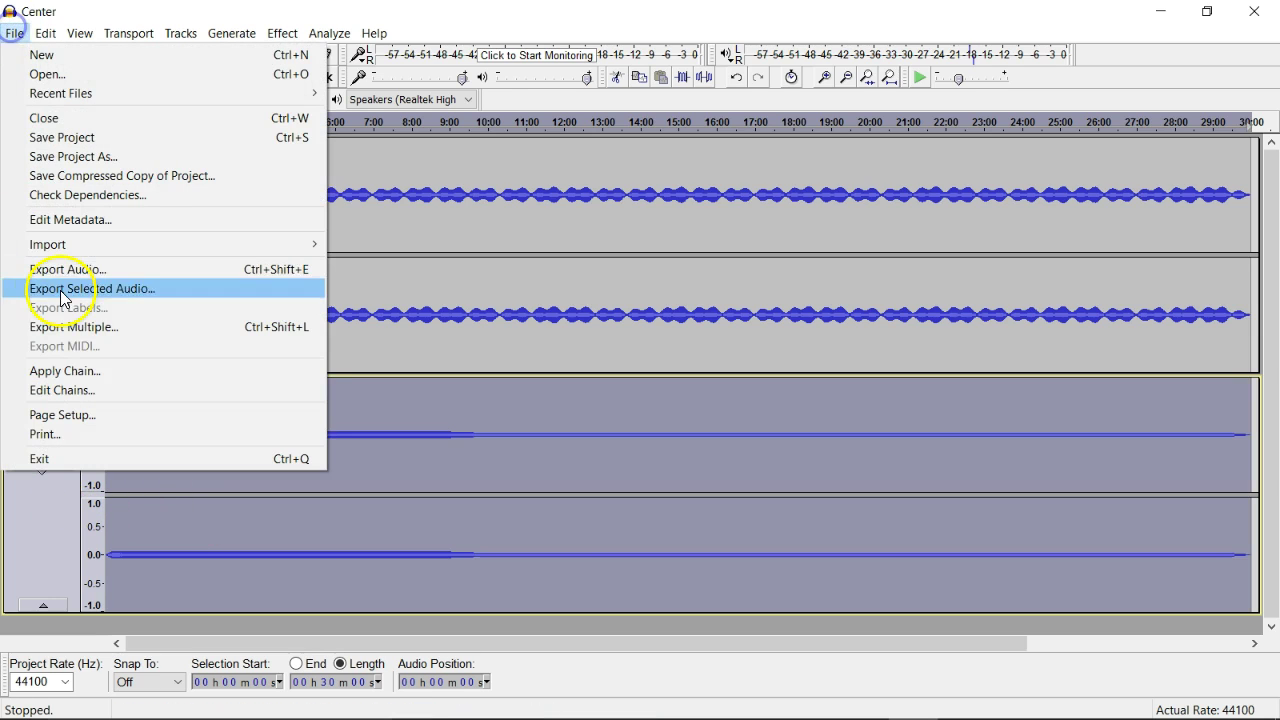
left_click(66, 371)
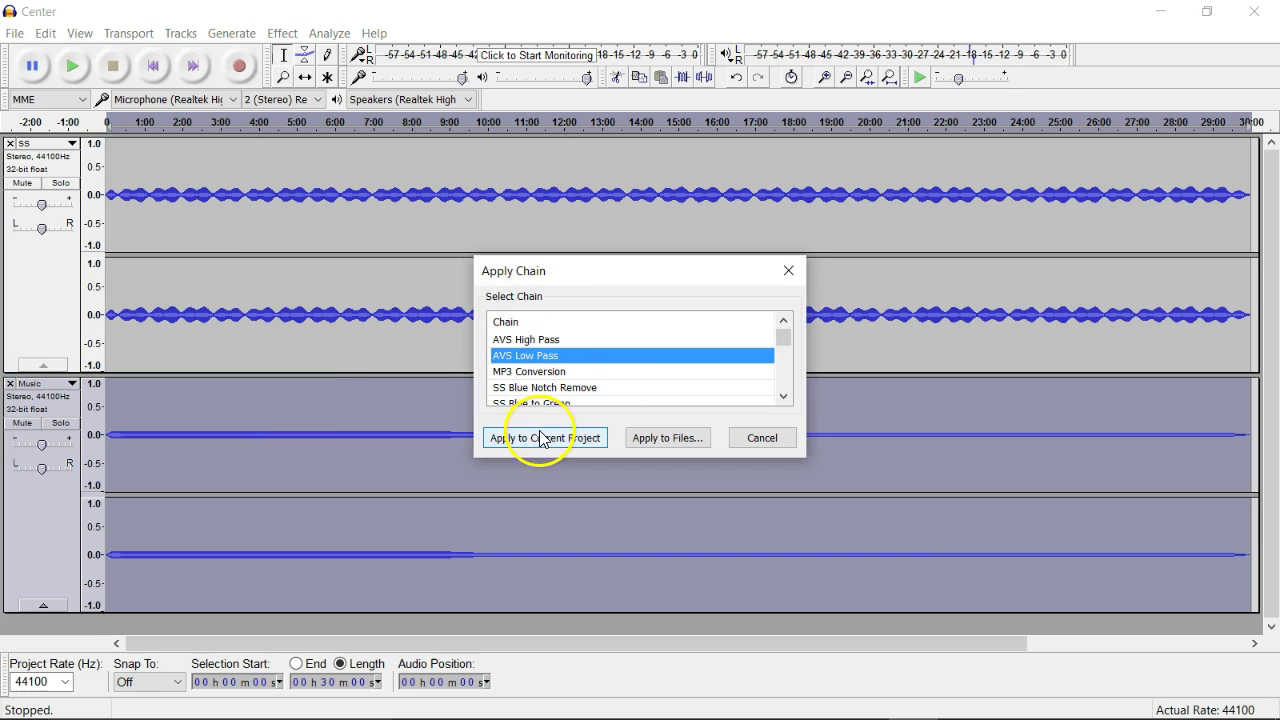
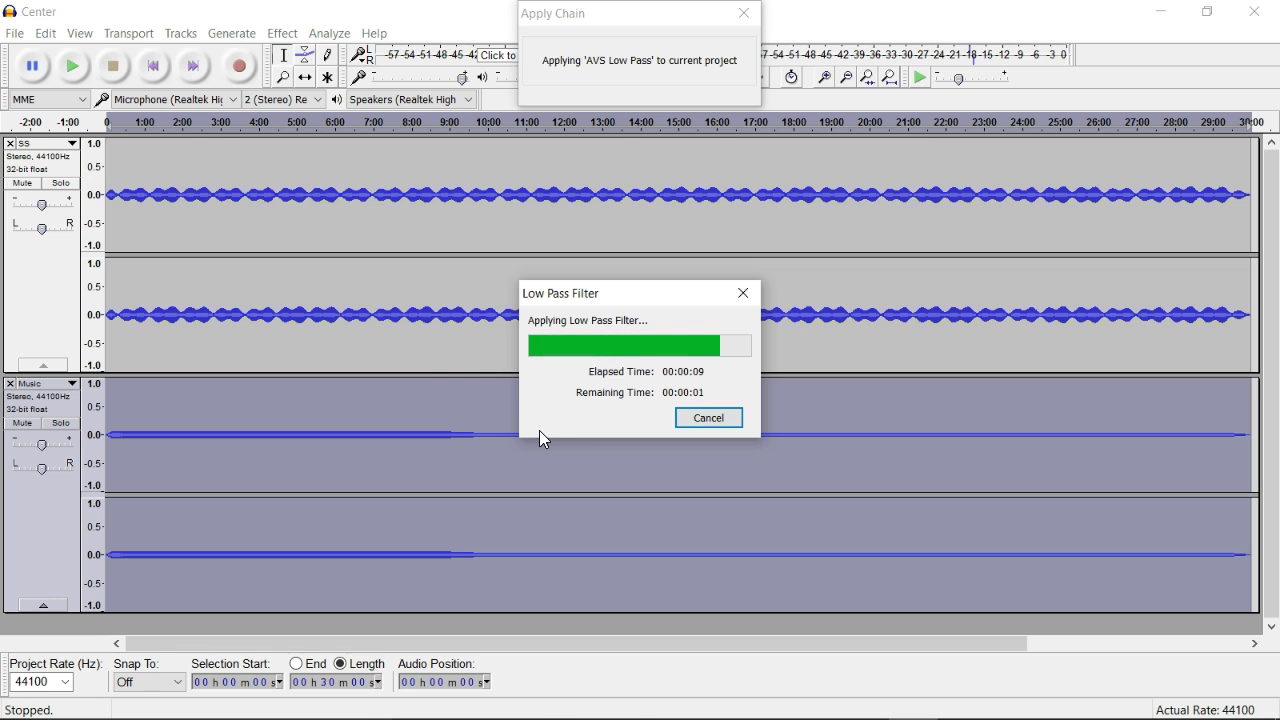
Plot the frequency spectrum of the fully selected Music track, examine it around 18000 Hz, and close the analysis.
left_click(329, 33)
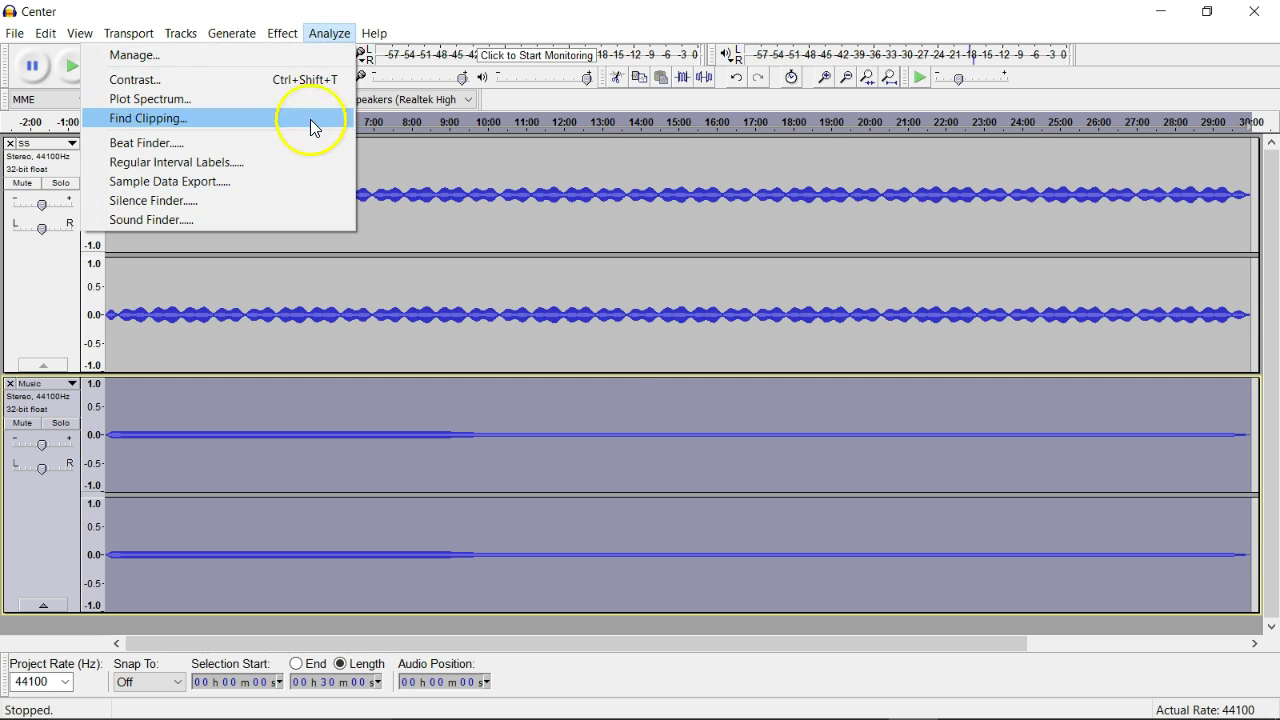
left_click(310, 99)
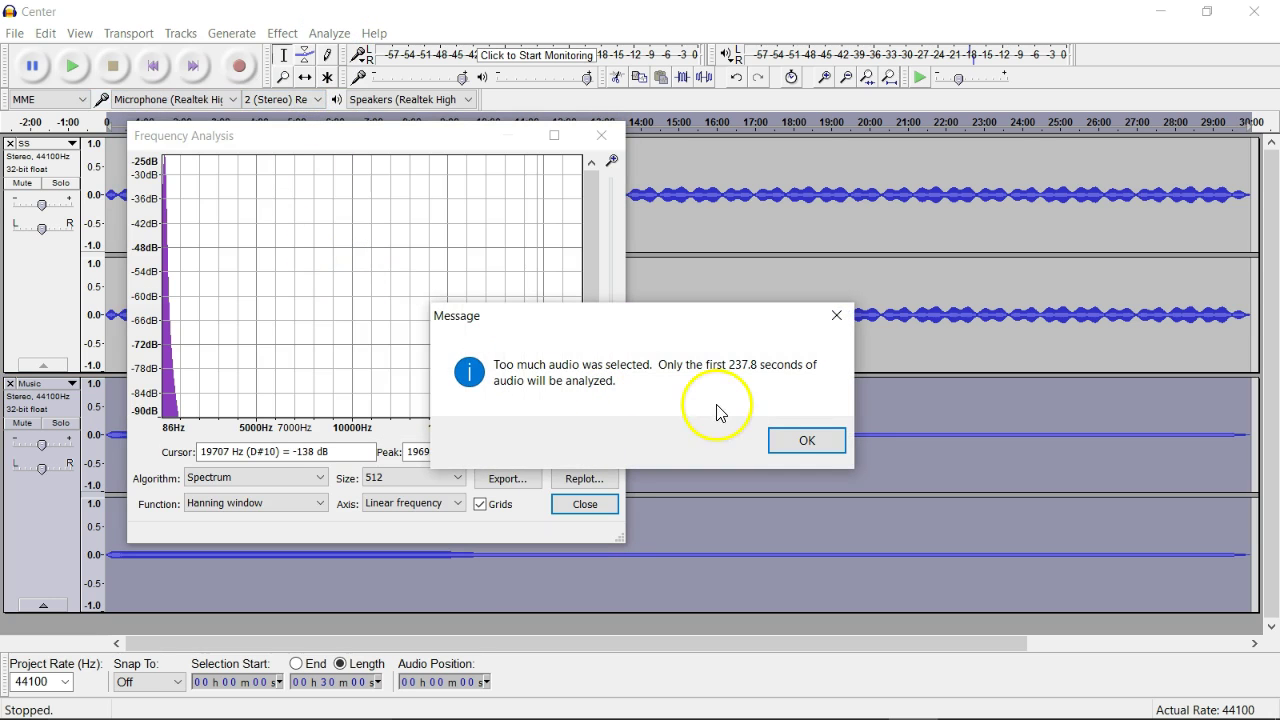
left_click(801, 441)
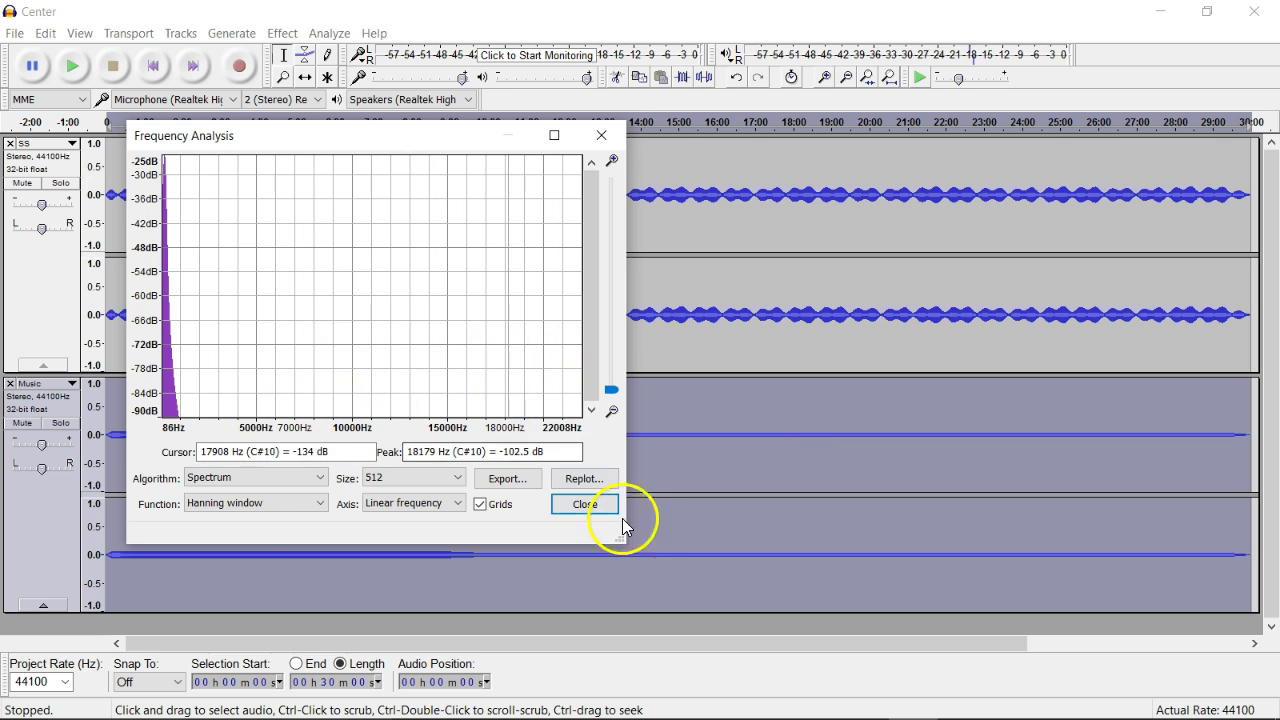
left_click(577, 512)
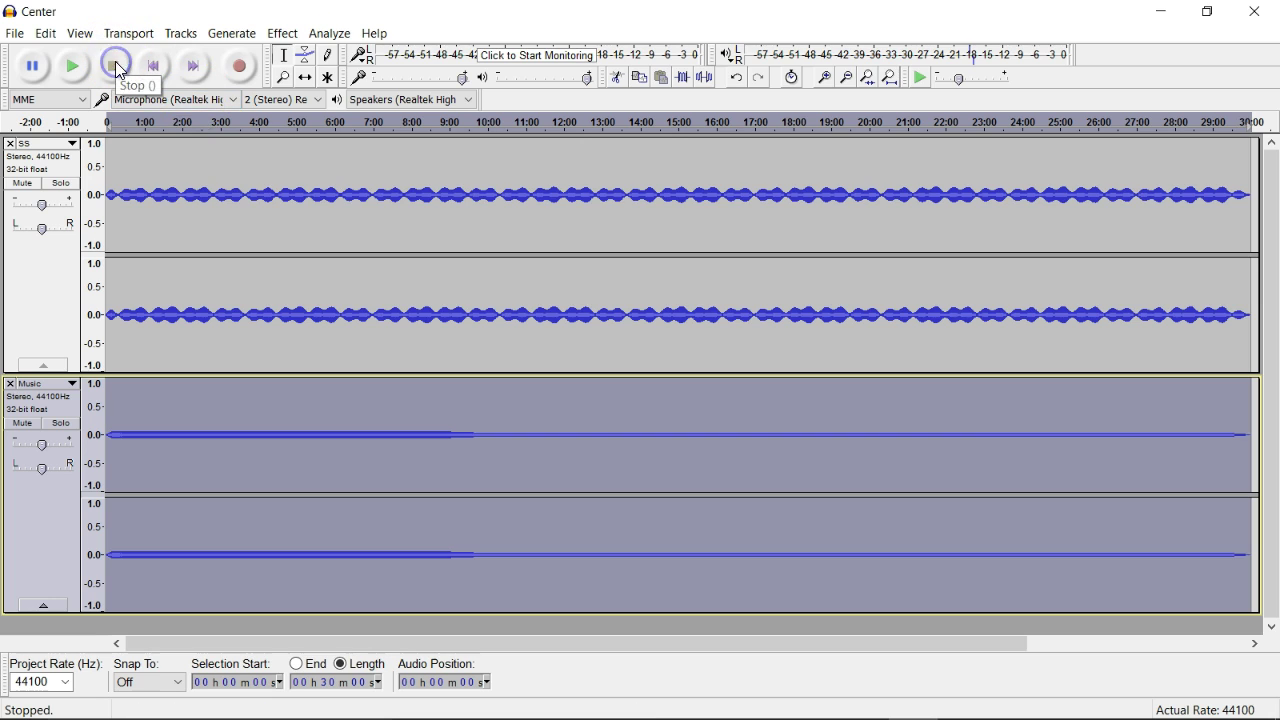
Place the cursor at about 1 min 20 s in the SS track and briefly play both tracks together from there.
left_click(167, 284)
left_click(166, 434)
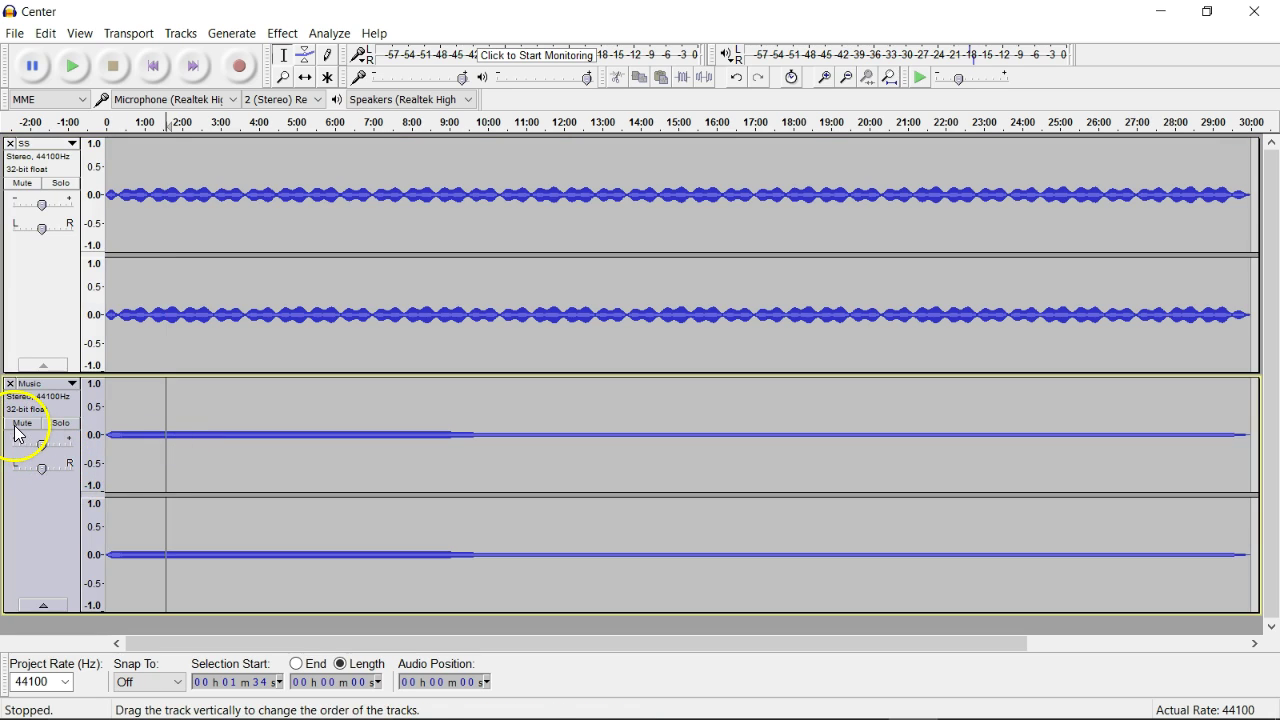
left_click(157, 194)
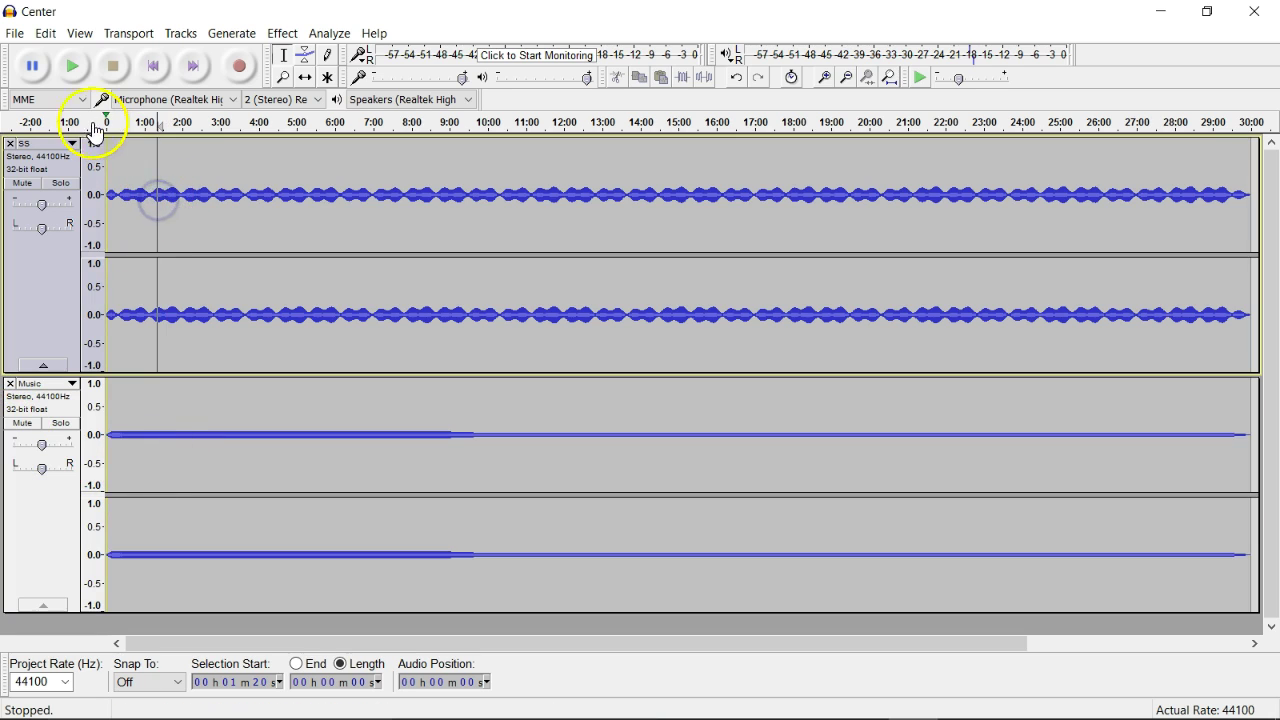
left_click(72, 66)
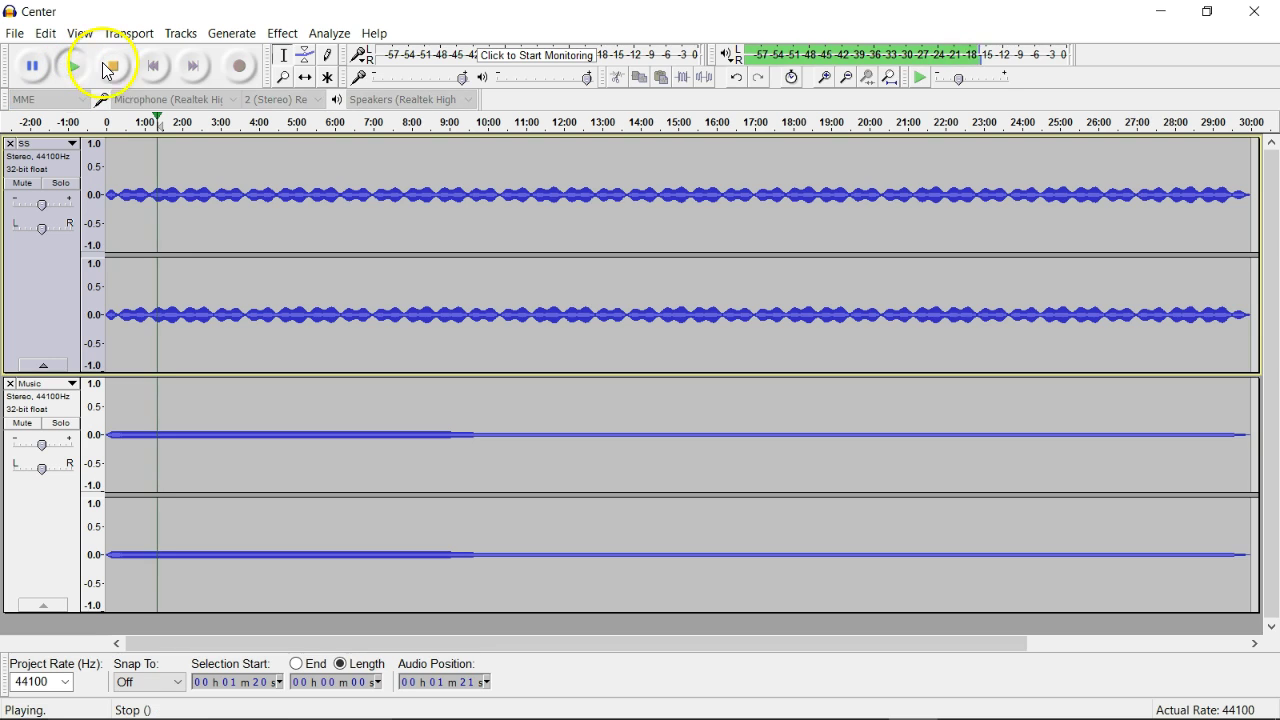
left_click(110, 66)
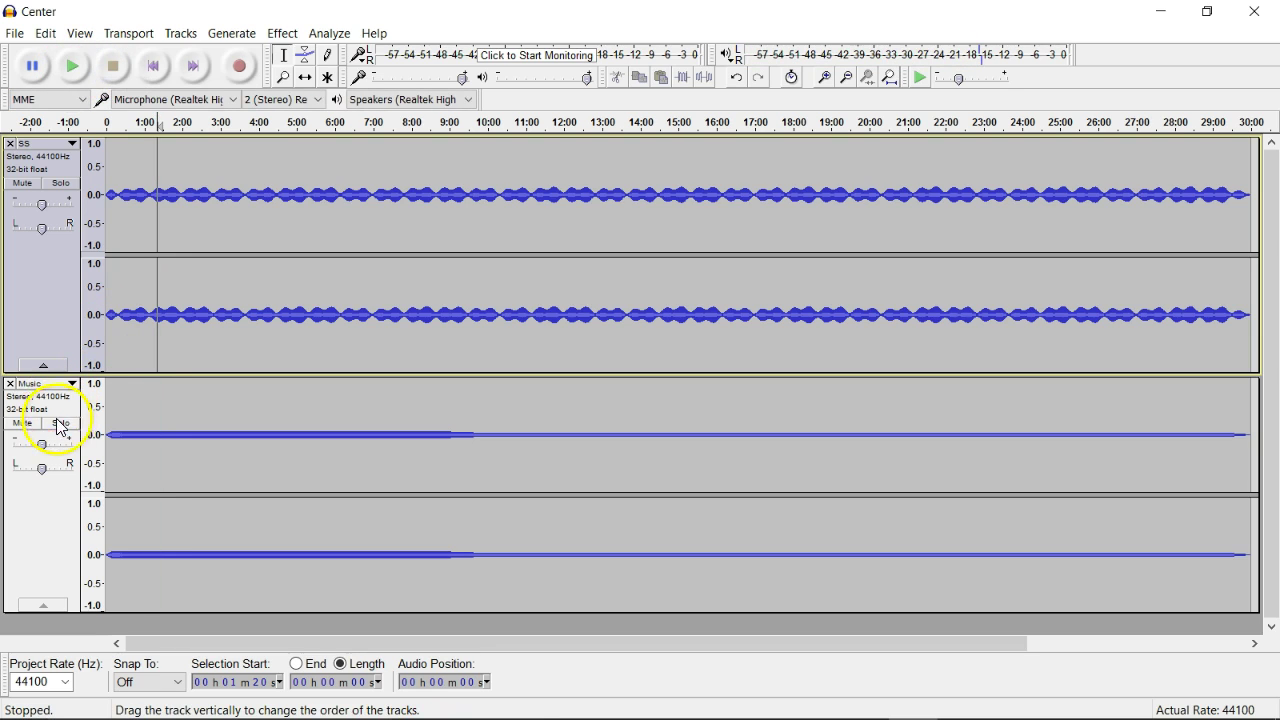
Mute the Music track and apply the SS Ref Notch Remove chain to the whole SS track.
left_click(24, 423)
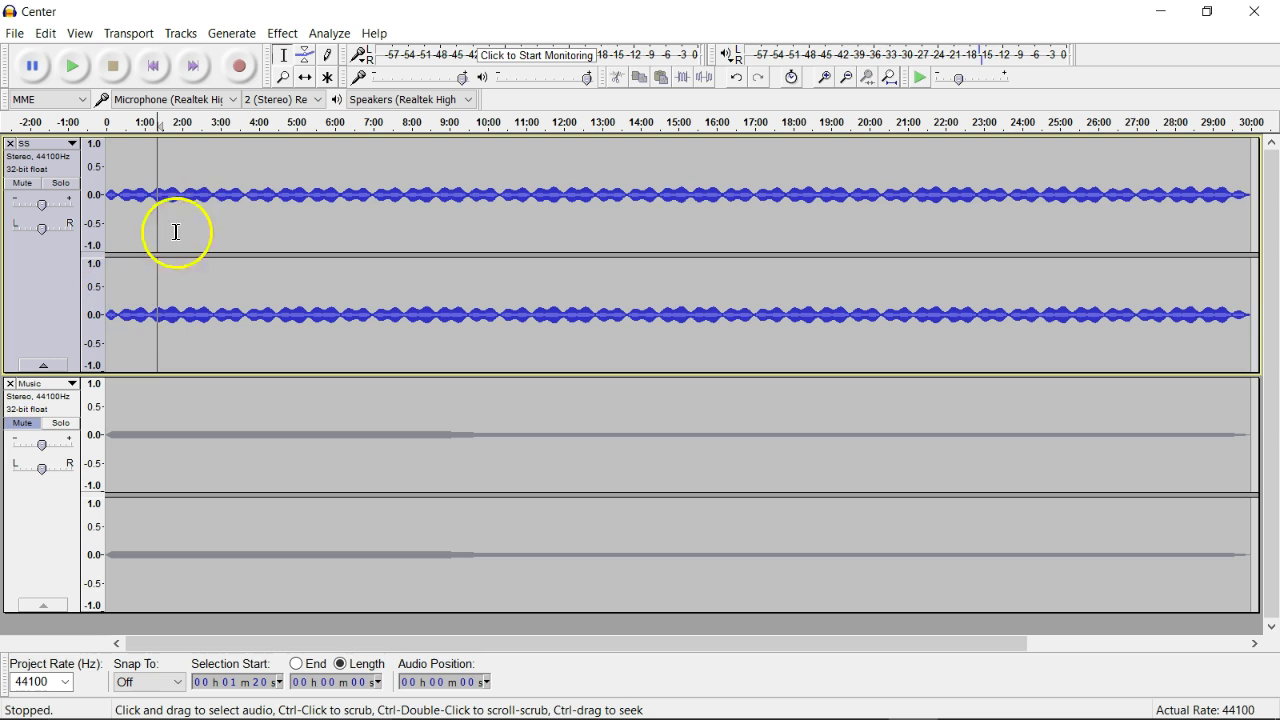
left_click(61, 256)
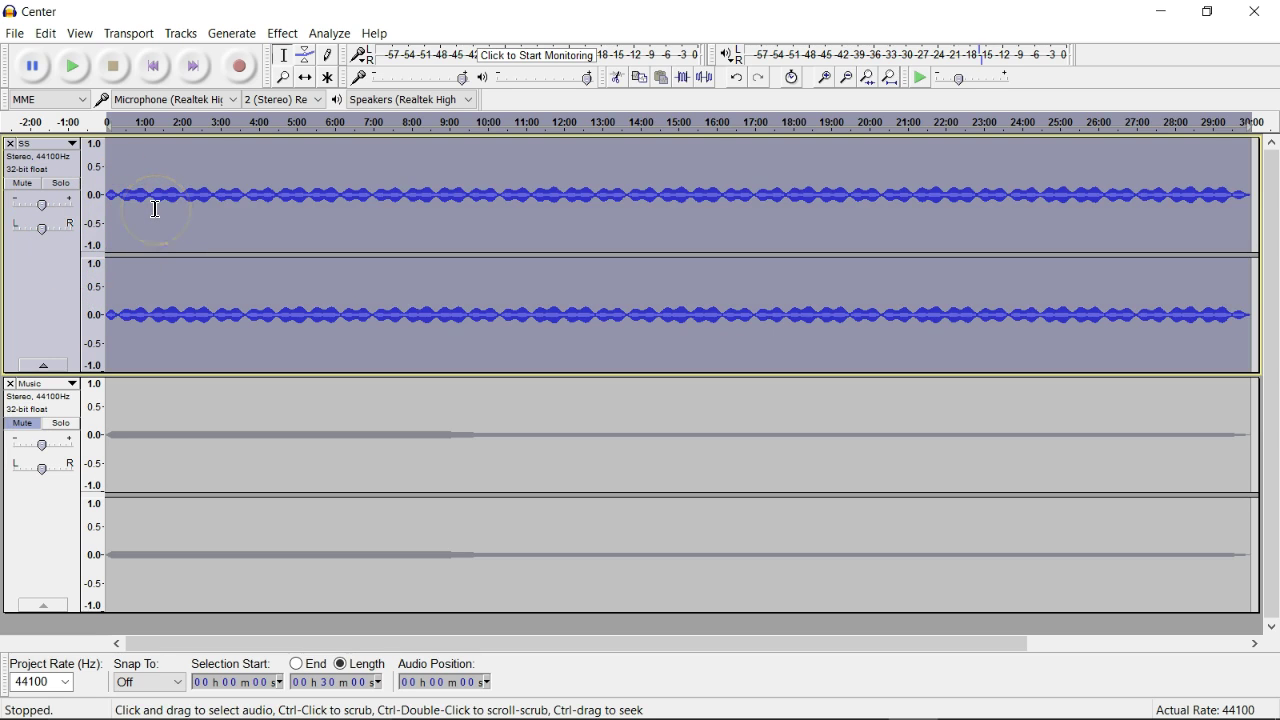
left_click(22, 40)
left_click(106, 369)
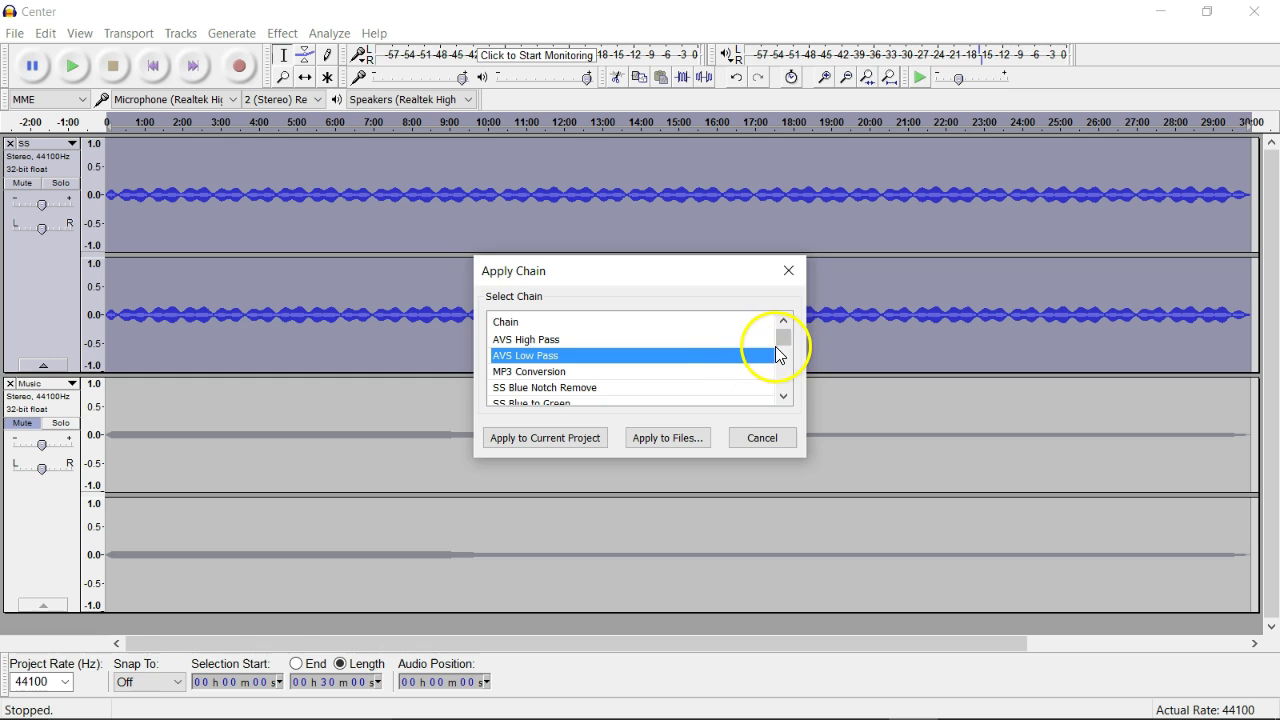
left_click_drag(785, 336, 787, 385)
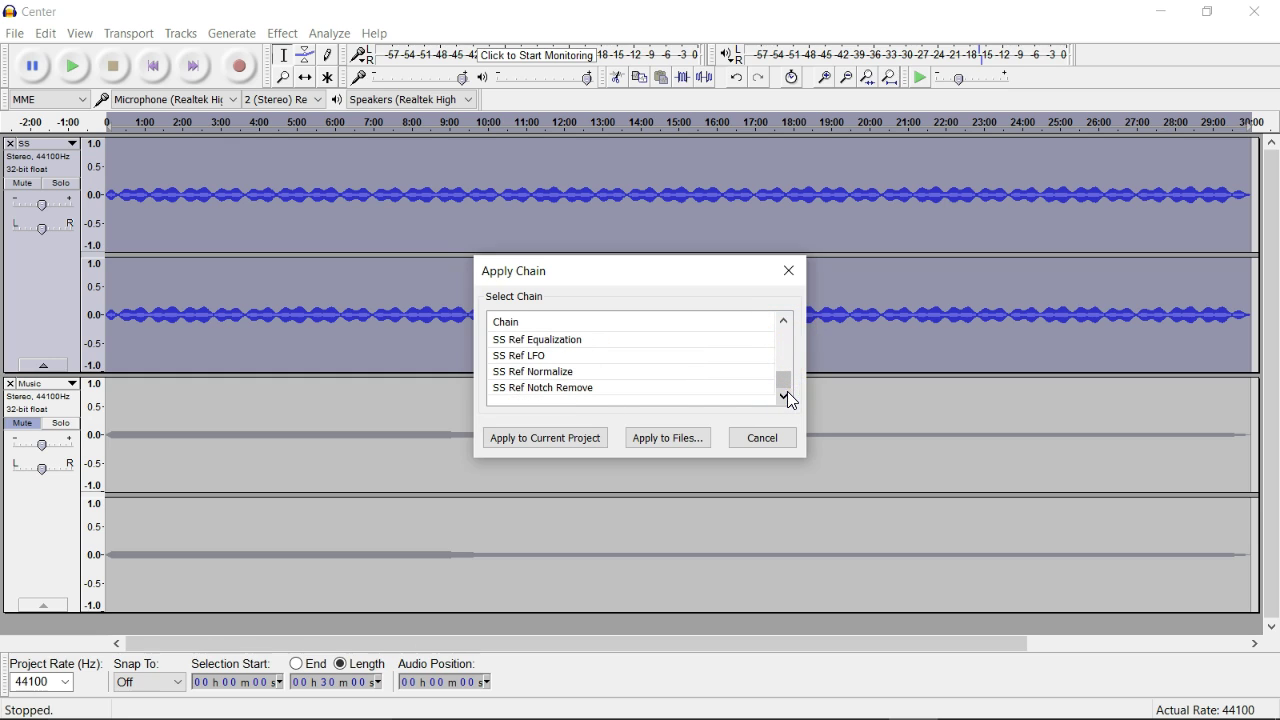
left_click(580, 390)
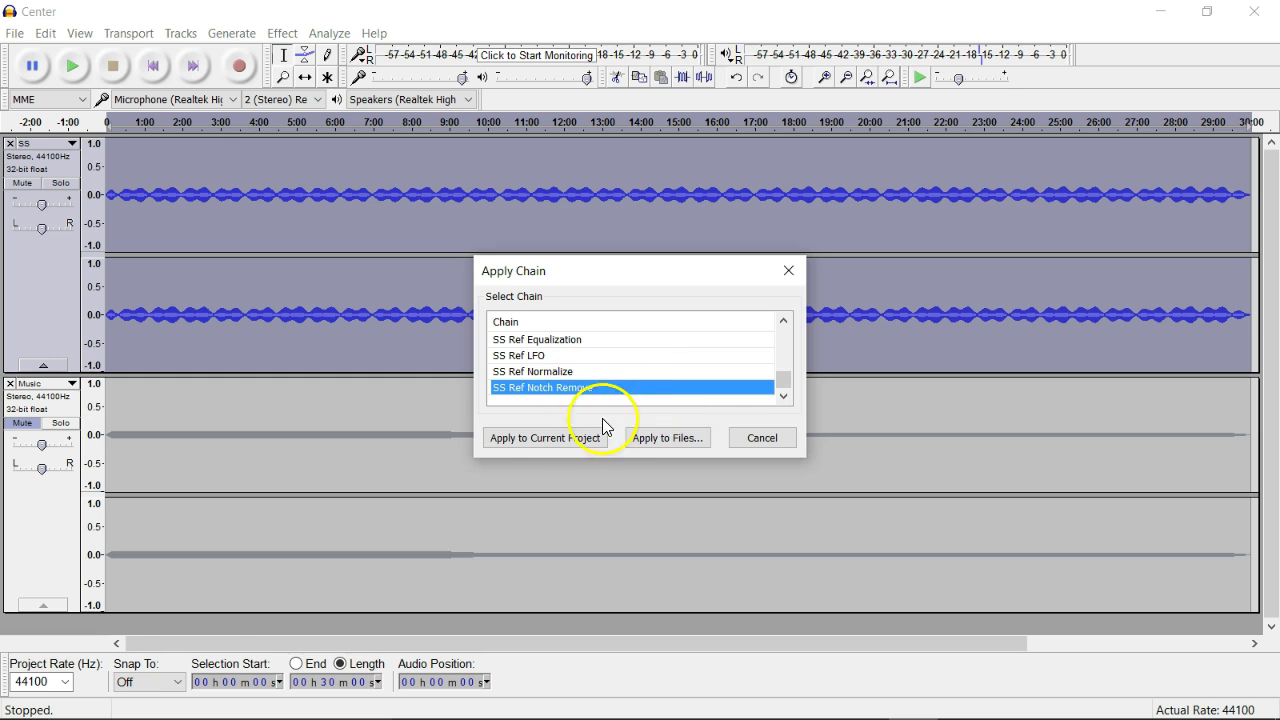
left_click(541, 438)
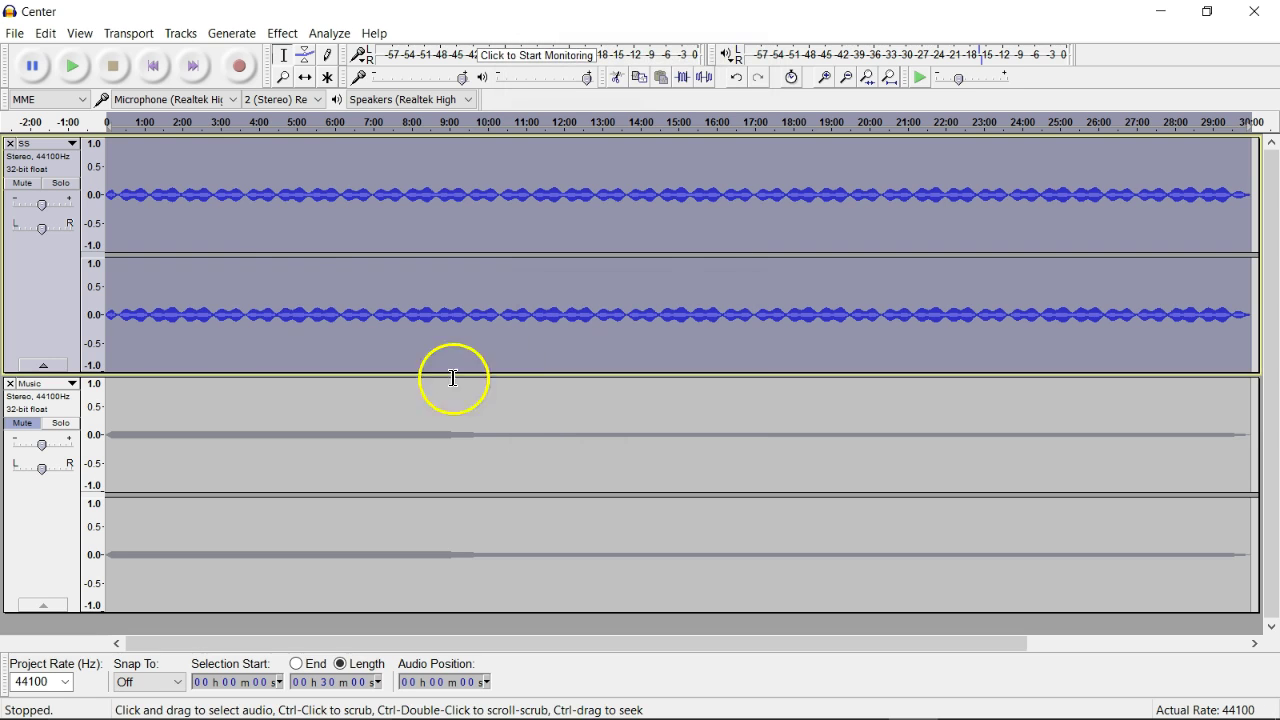
Apply the SS Ref Notch Remove chain to the selected SS track a second time.
left_click(15, 33)
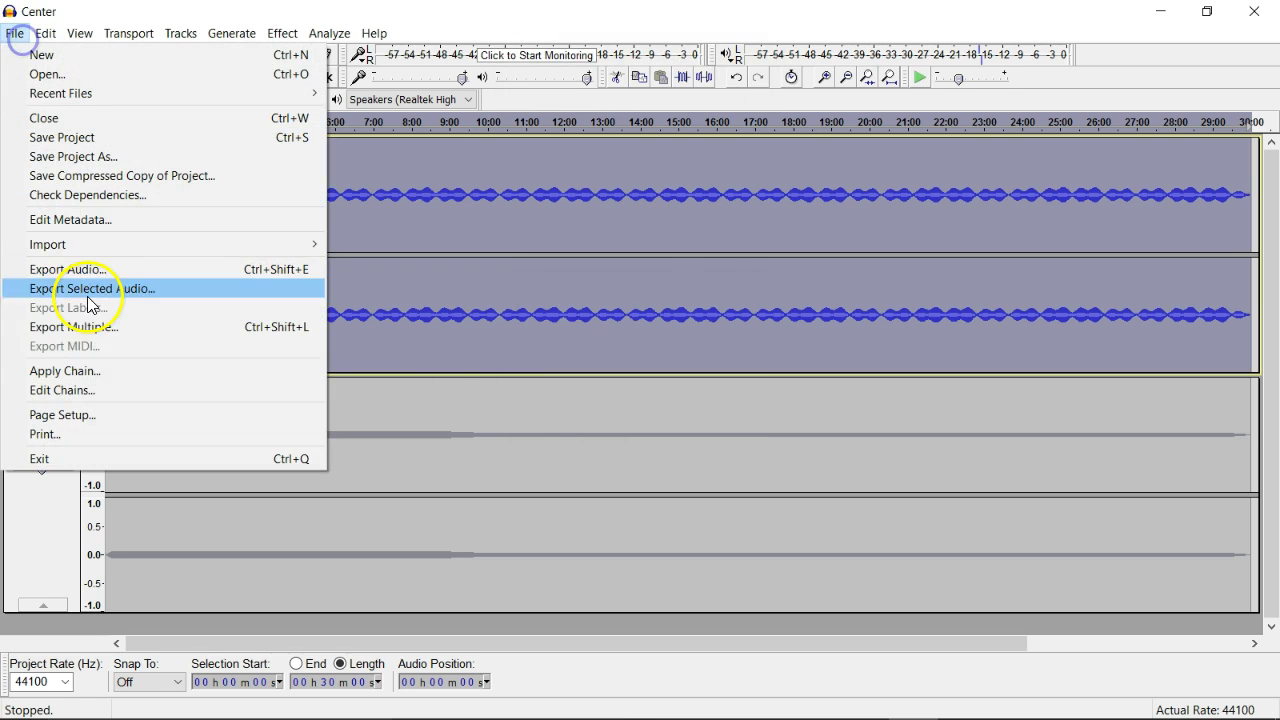
left_click(103, 375)
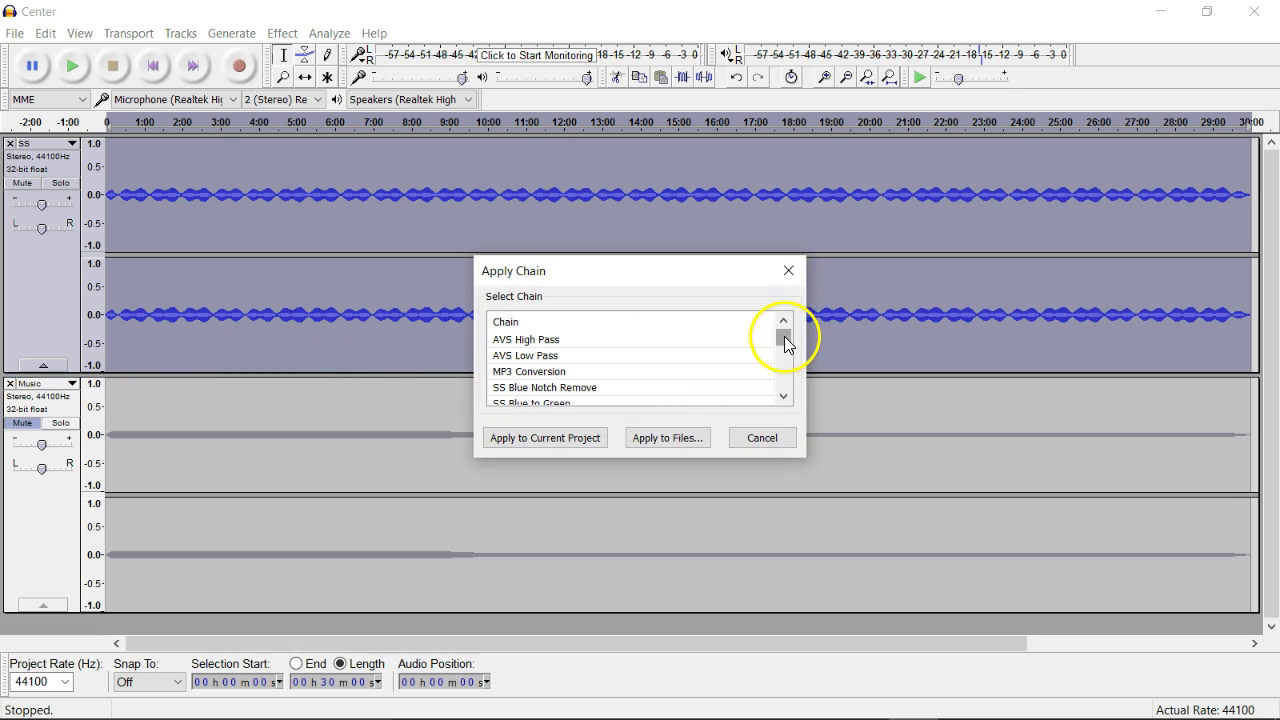
left_click_drag(784, 336, 783, 389)
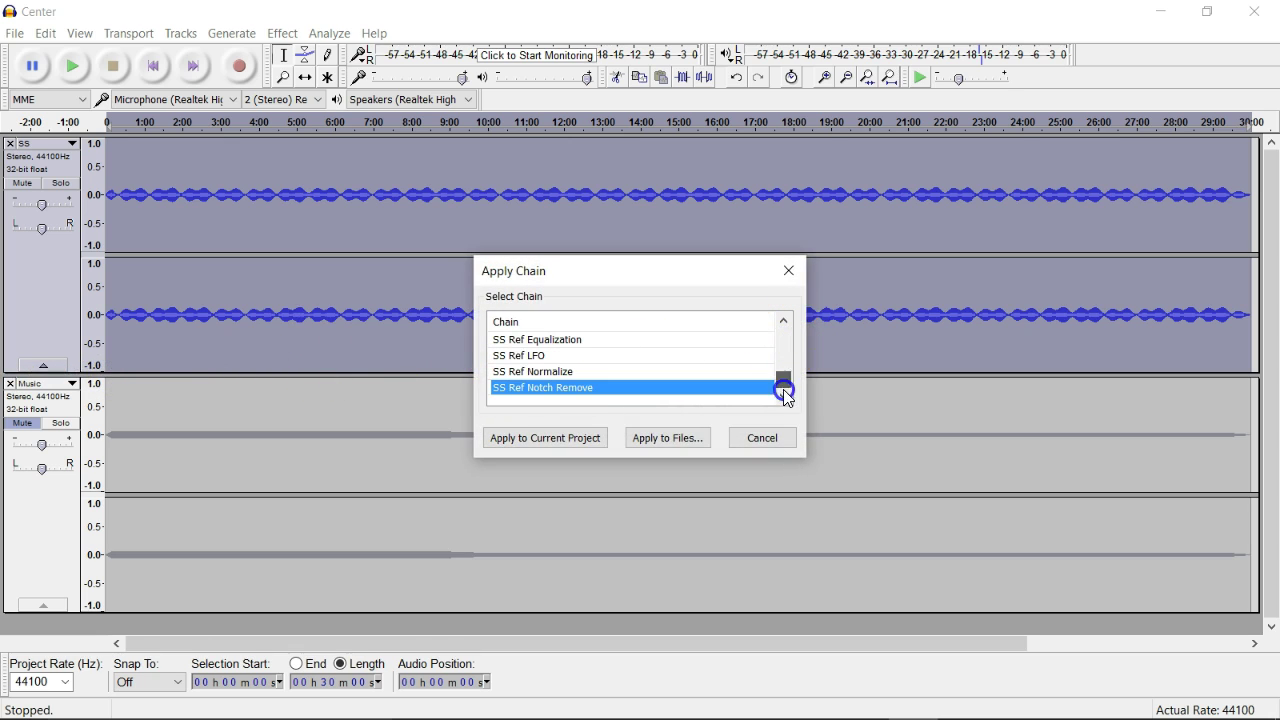
left_click(577, 442)
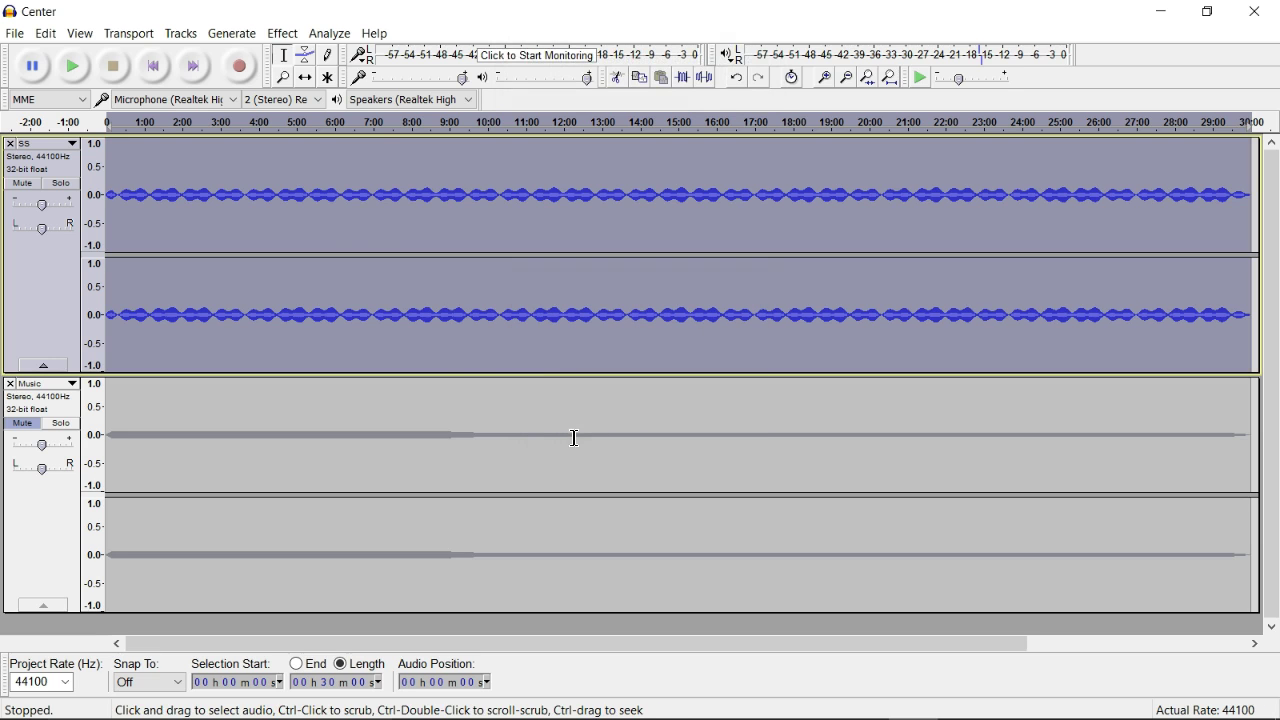
Select about the first 3 min 39 s of the SS track, examine its frequency spectrum plot, and close the analysis.
left_click(245, 228)
left_click_drag(245, 228, 100, 230)
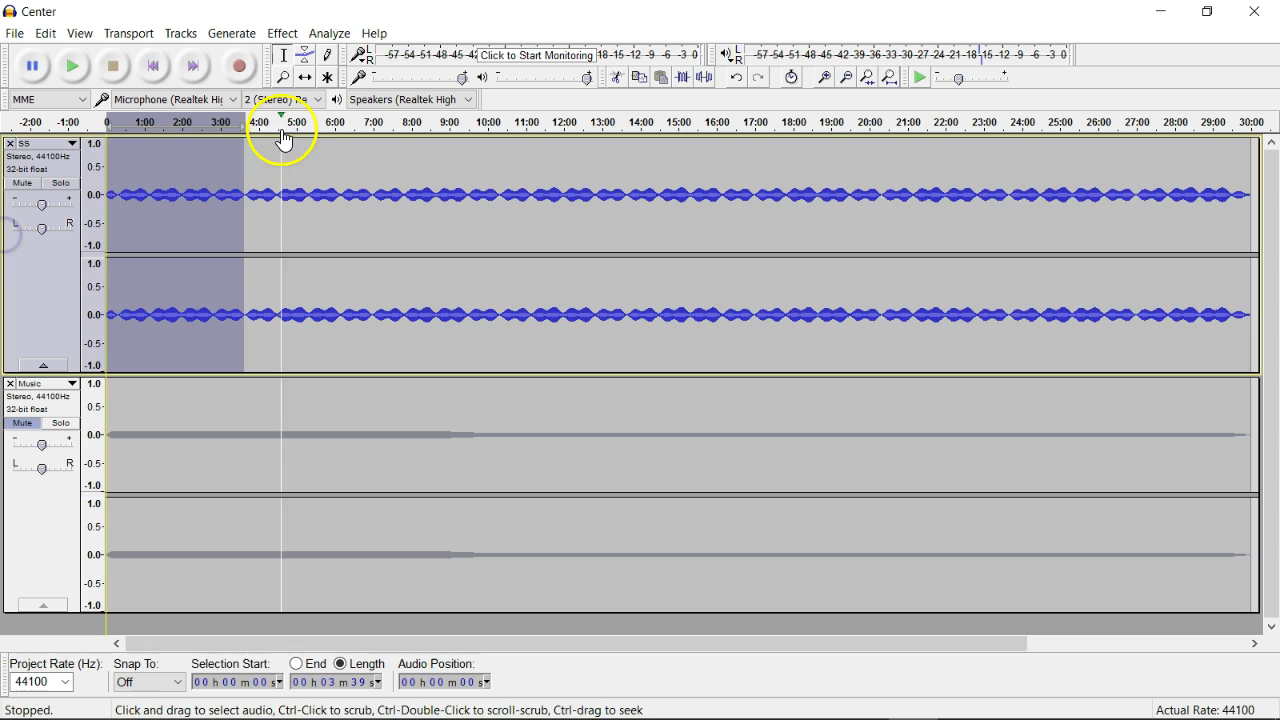
left_click(326, 38)
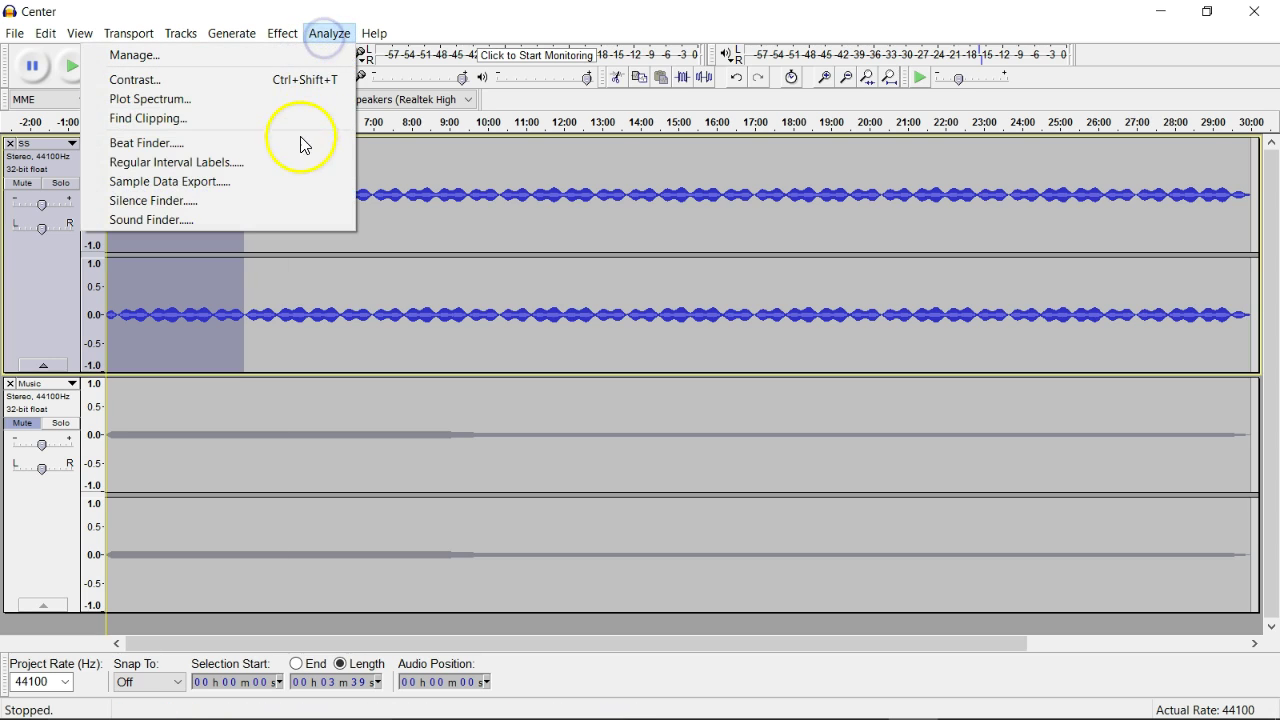
left_click(299, 101)
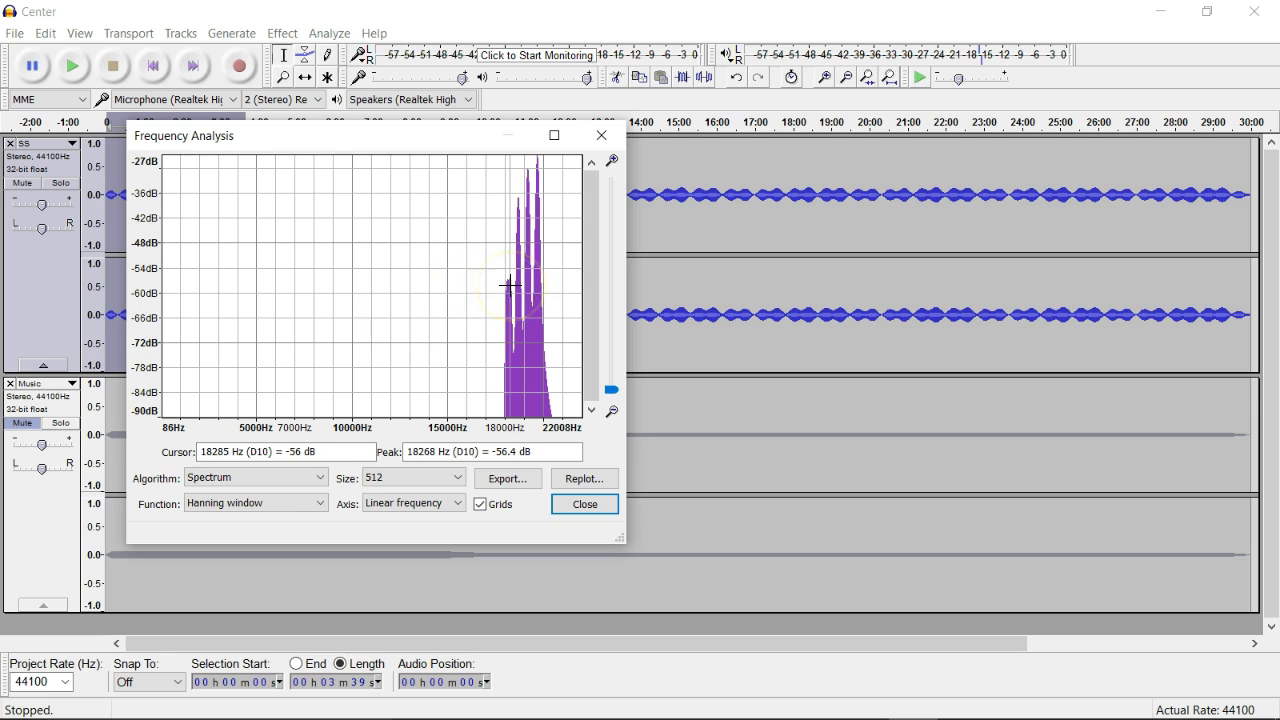
left_click(576, 503)
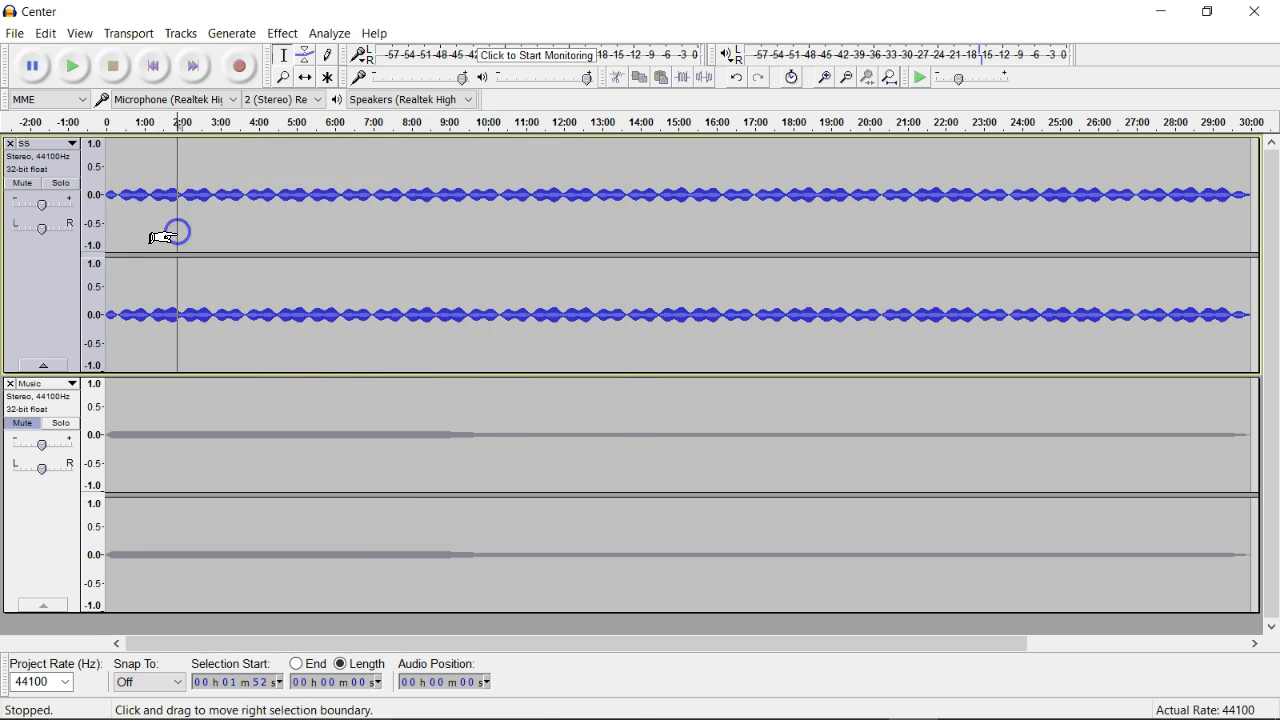
Reselect the whole SS track and apply the SS Ref Notch Remove chain to it a third time.
left_click(63, 262)
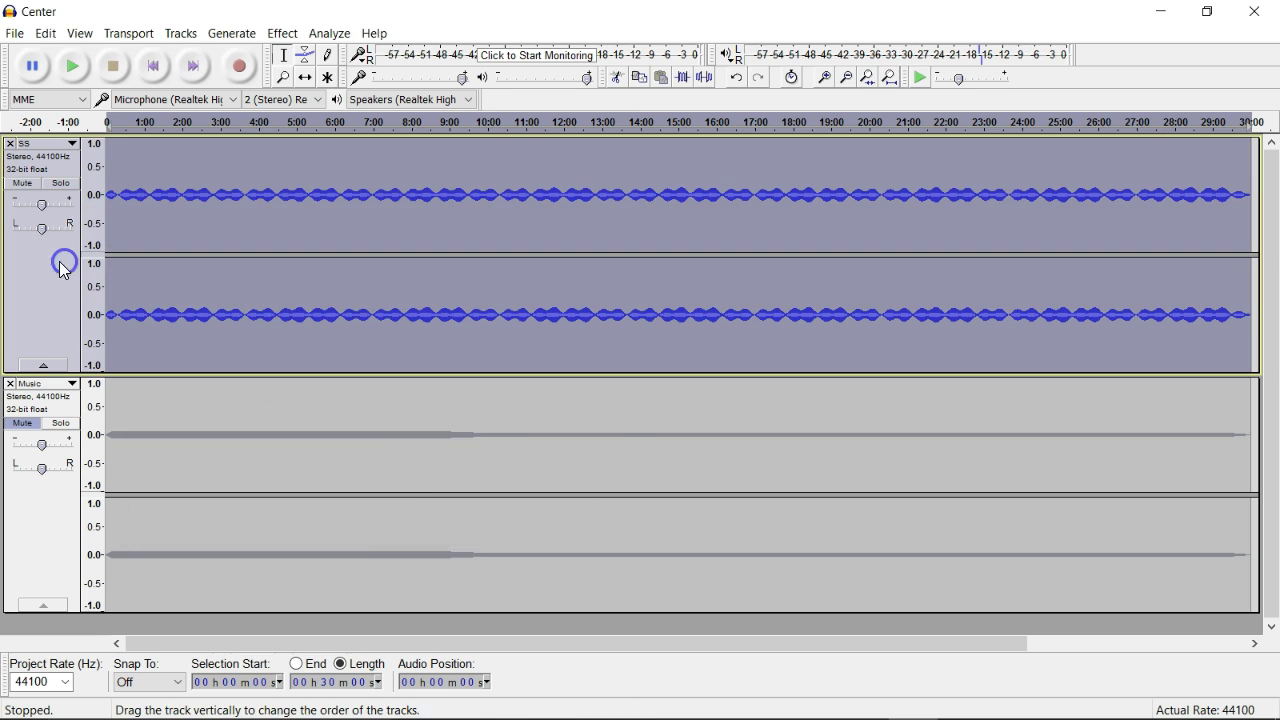
left_click(15, 33)
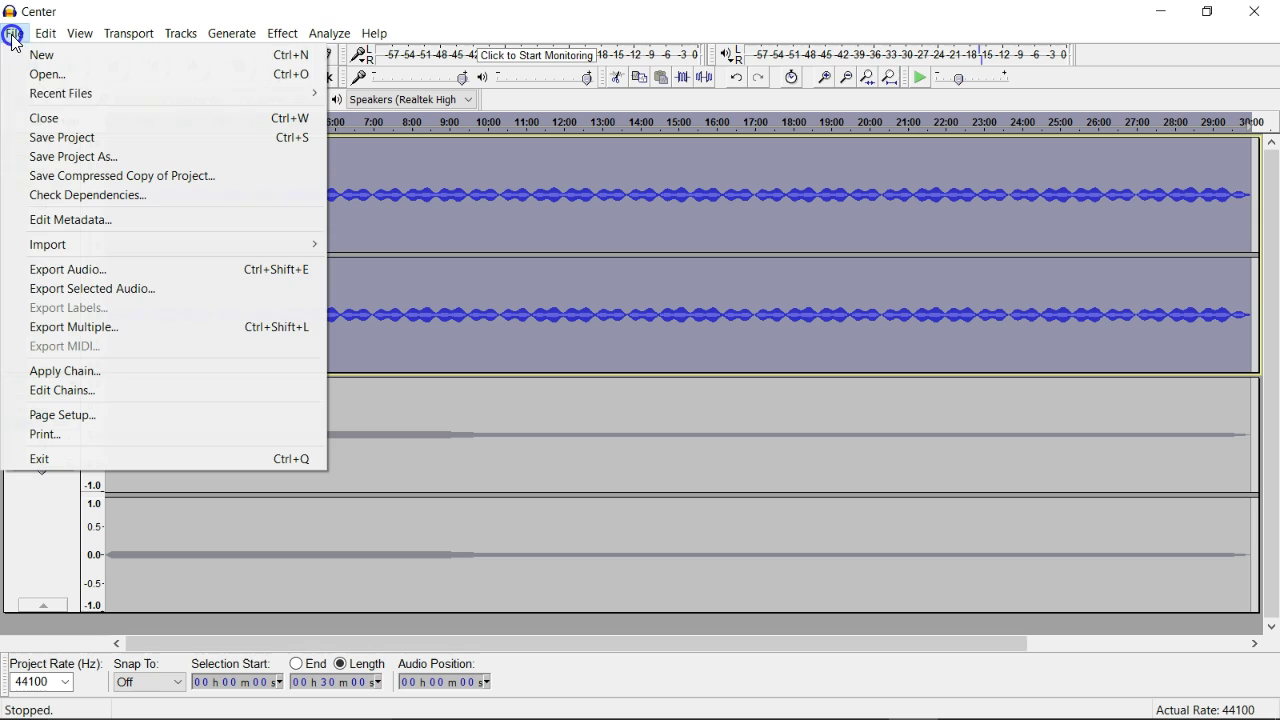
left_click(50, 372)
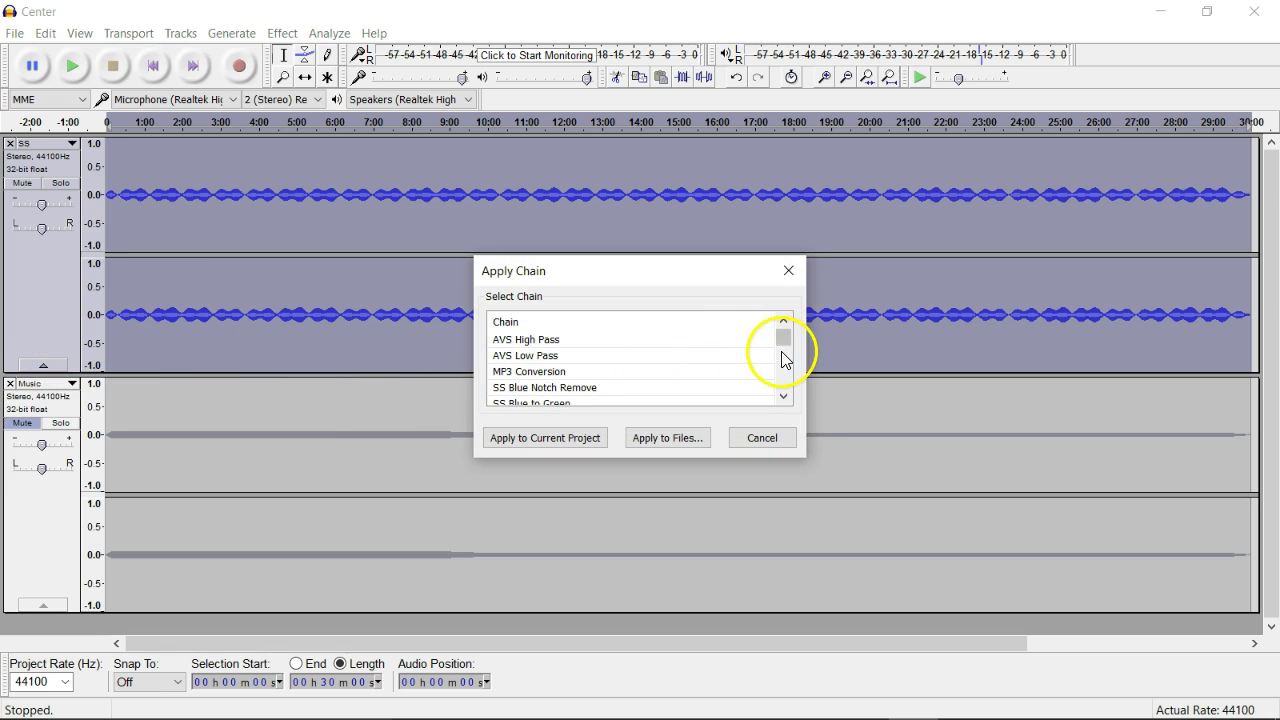
left_click_drag(783, 336, 786, 398)
left_click(549, 438)
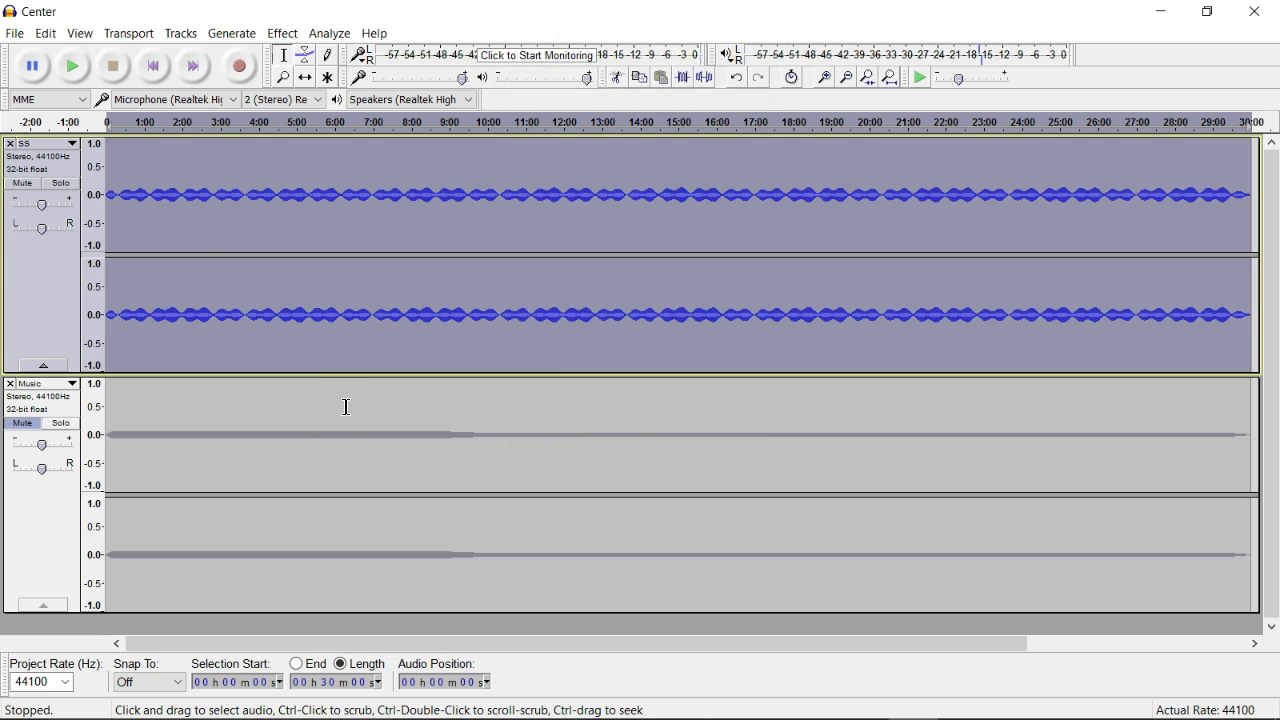
left_click(15, 33)
left_click(62, 219)
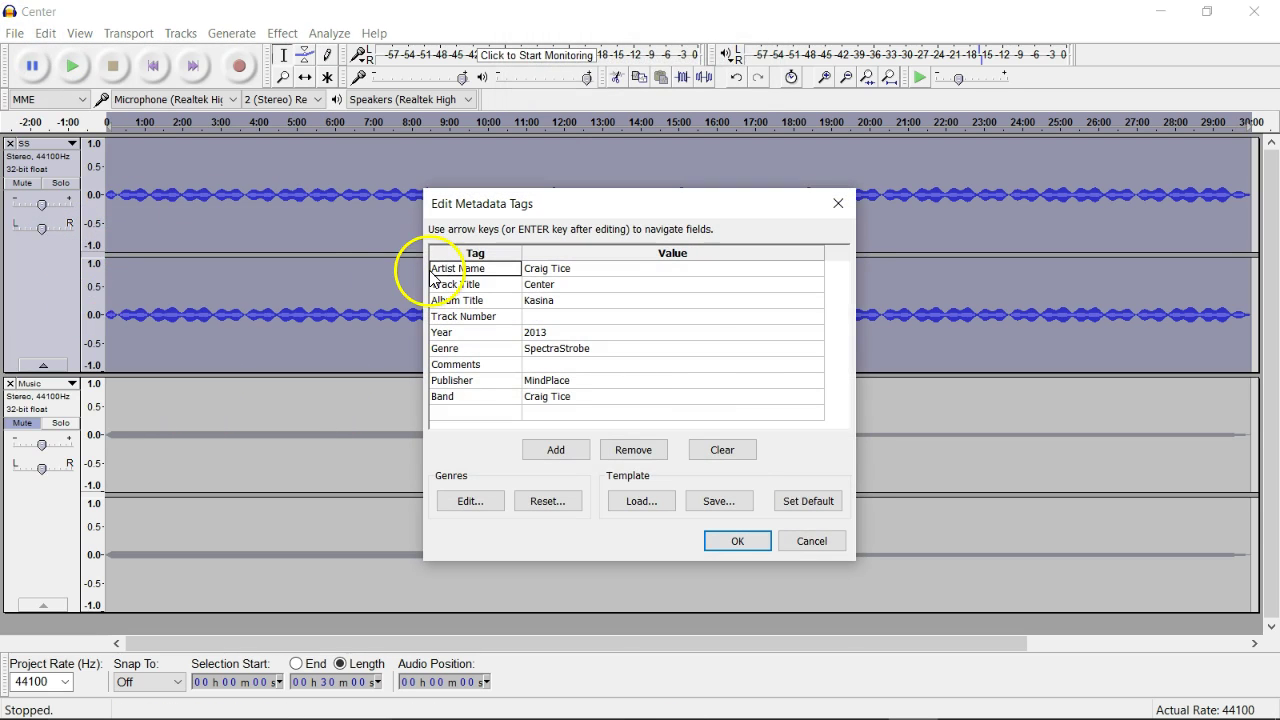
left_click(811, 541)
Apply the SS Ref Notch Remove chain to the whole SS track a fourth time.
left_click(15, 33)
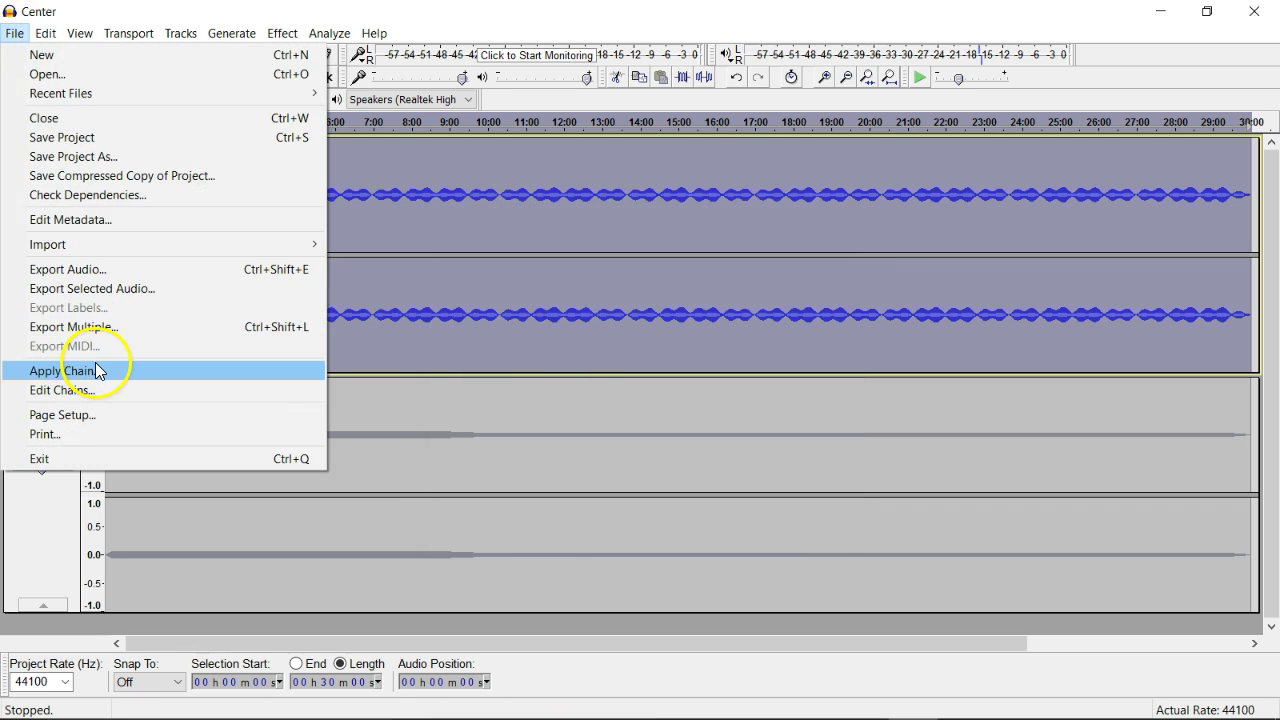
left_click(97, 372)
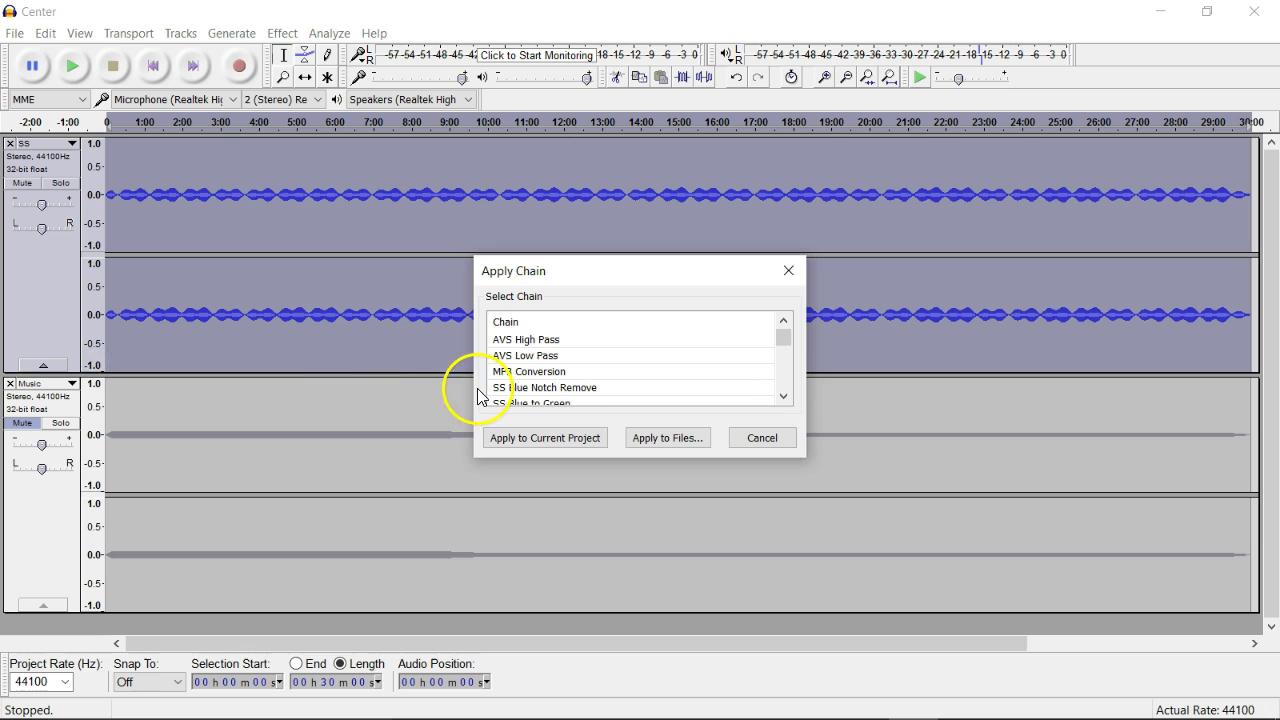
left_click_drag(784, 338, 786, 391)
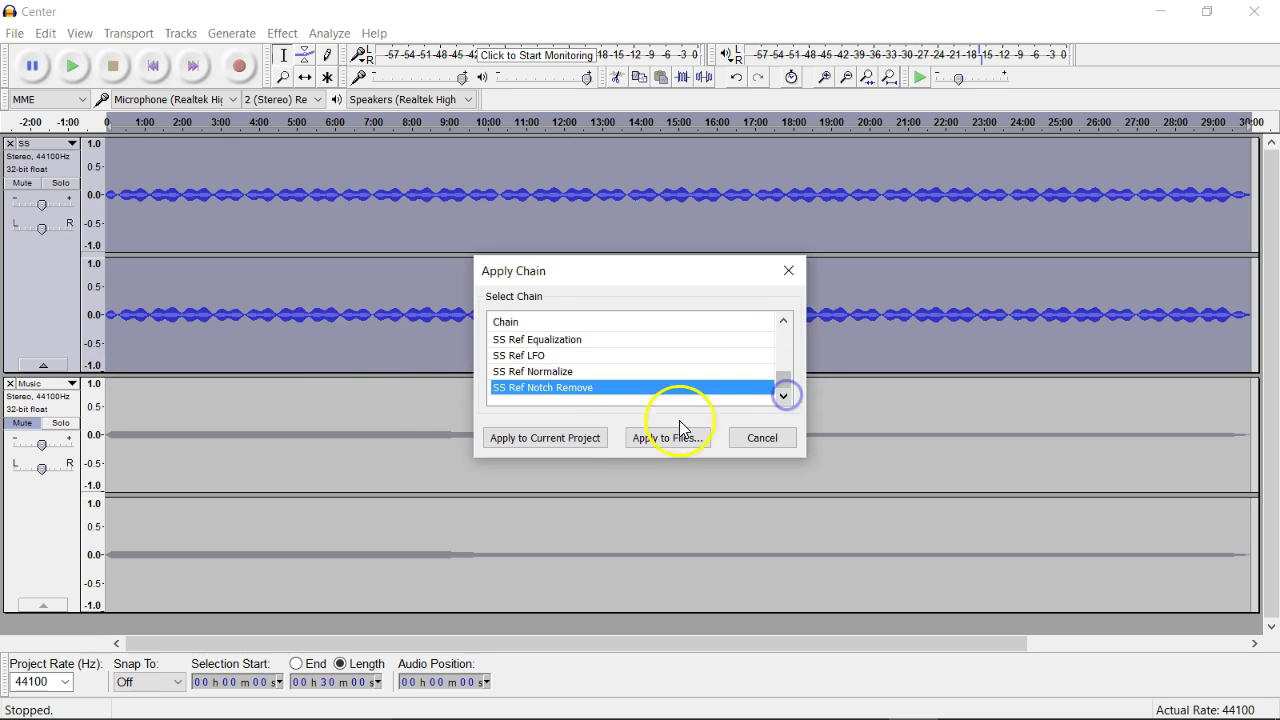
left_click(591, 438)
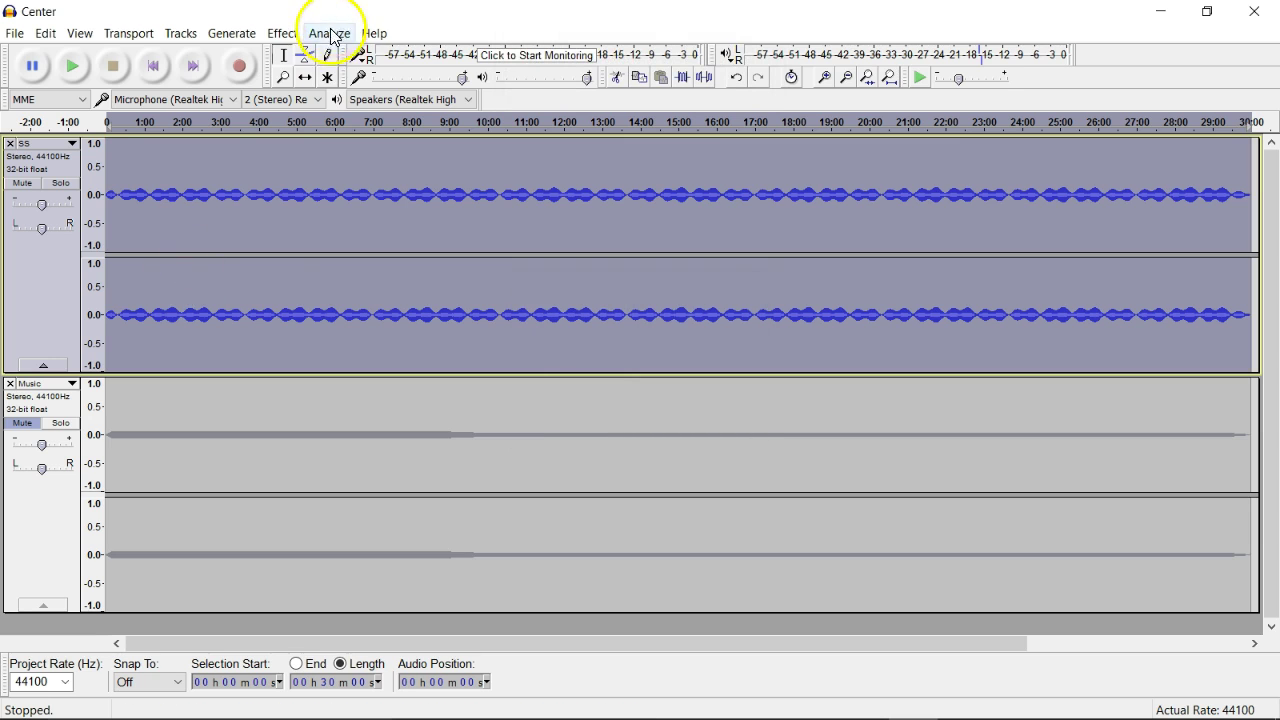
Select about the first 3 min 24 s of the SS track, examine its frequency spectrum plot, and close the analysis.
left_click(234, 218)
left_click_drag(214, 223, 72, 228)
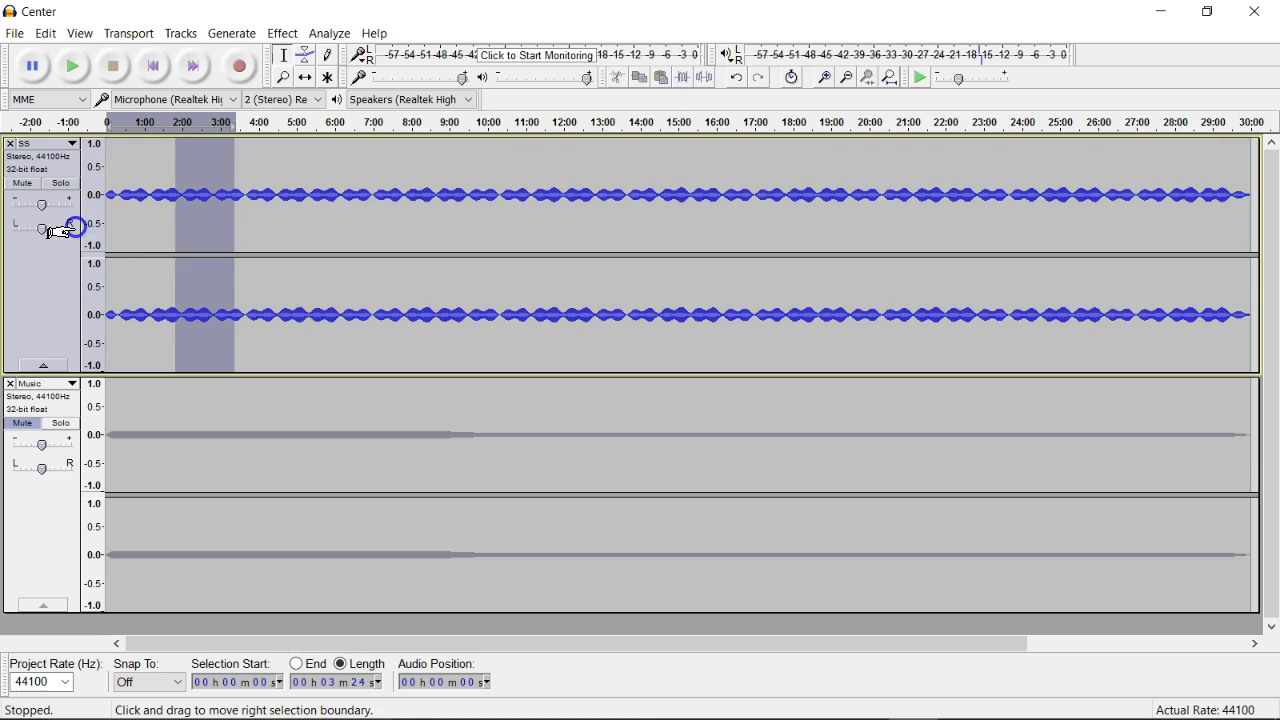
left_click(329, 33)
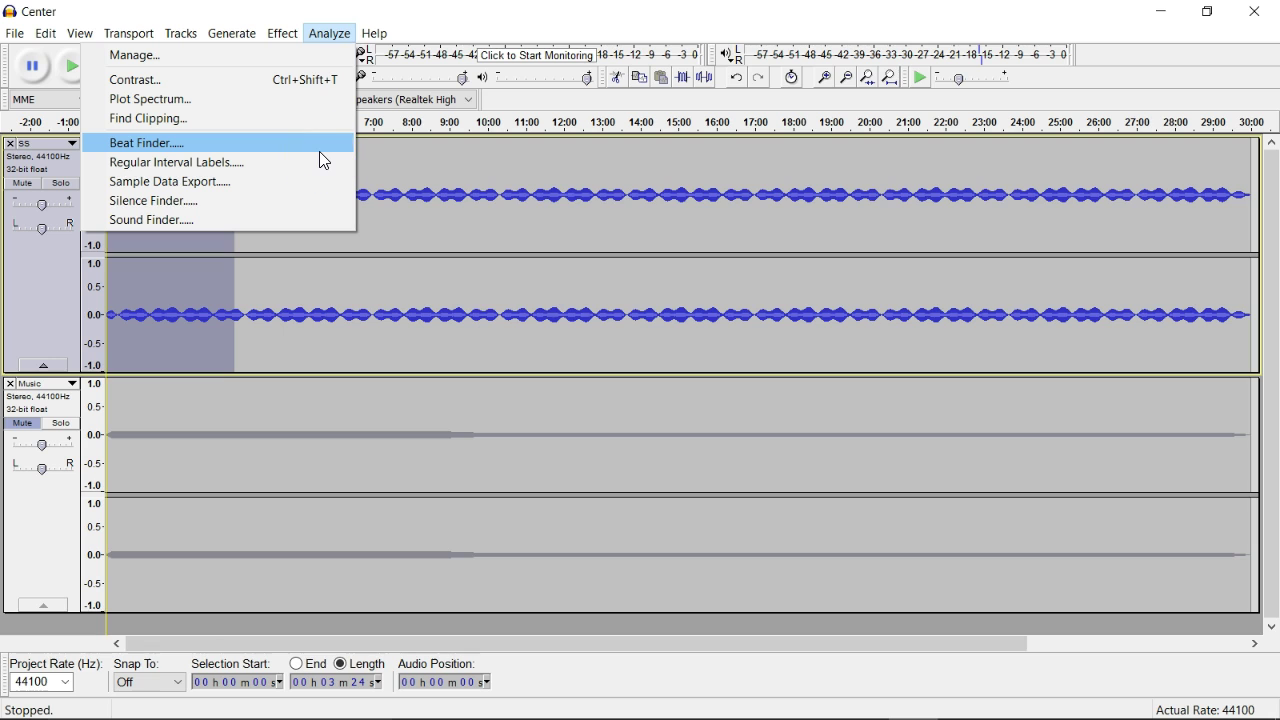
left_click(288, 34)
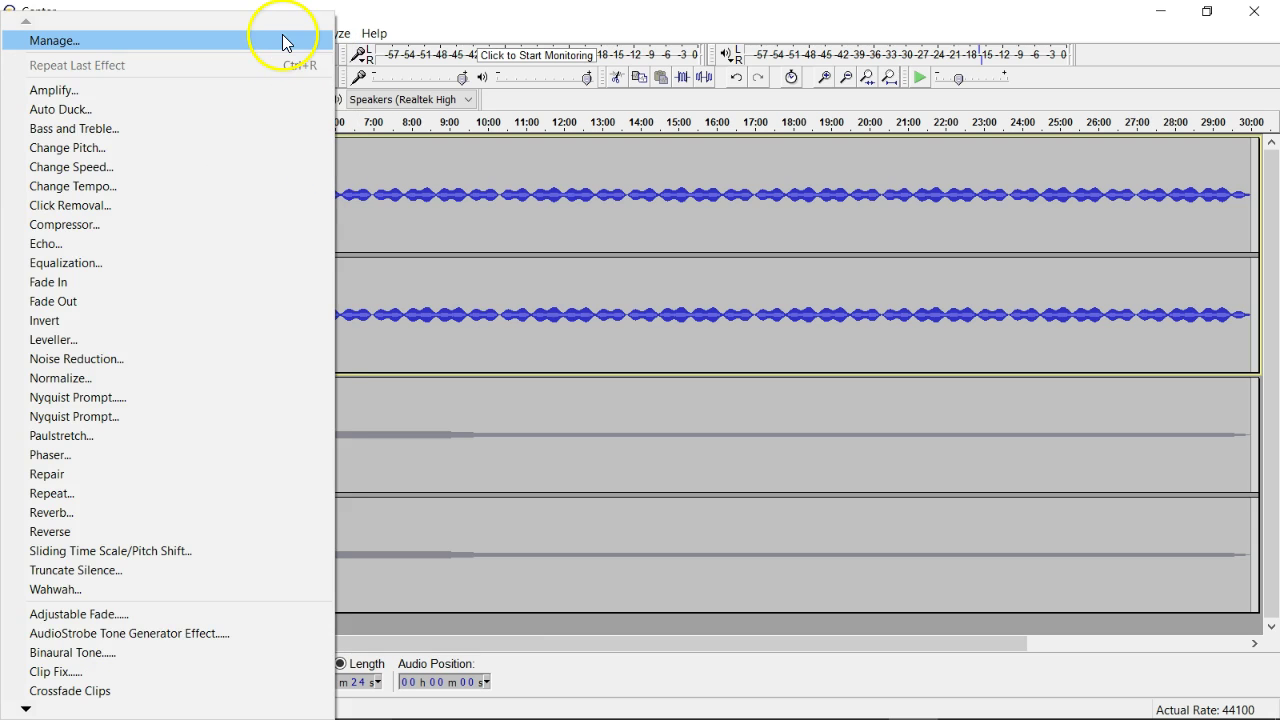
left_click(363, 20)
left_click(339, 34)
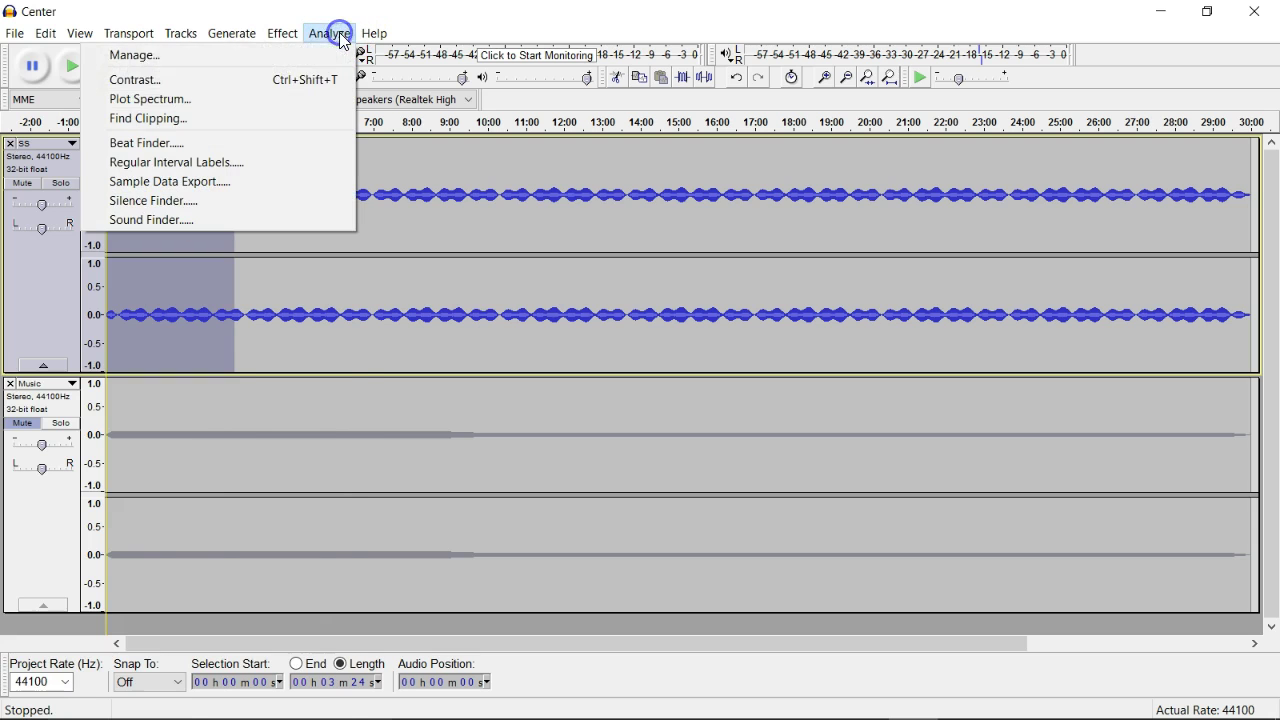
left_click(312, 100)
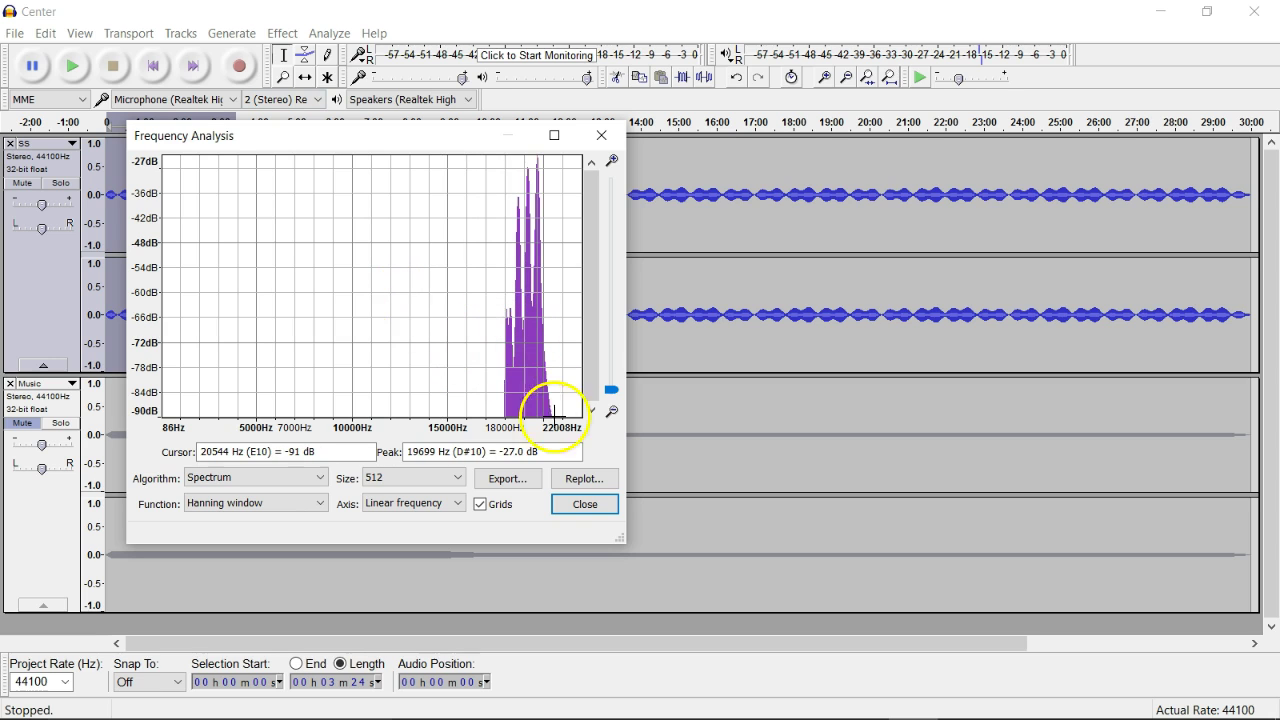
left_click(578, 504)
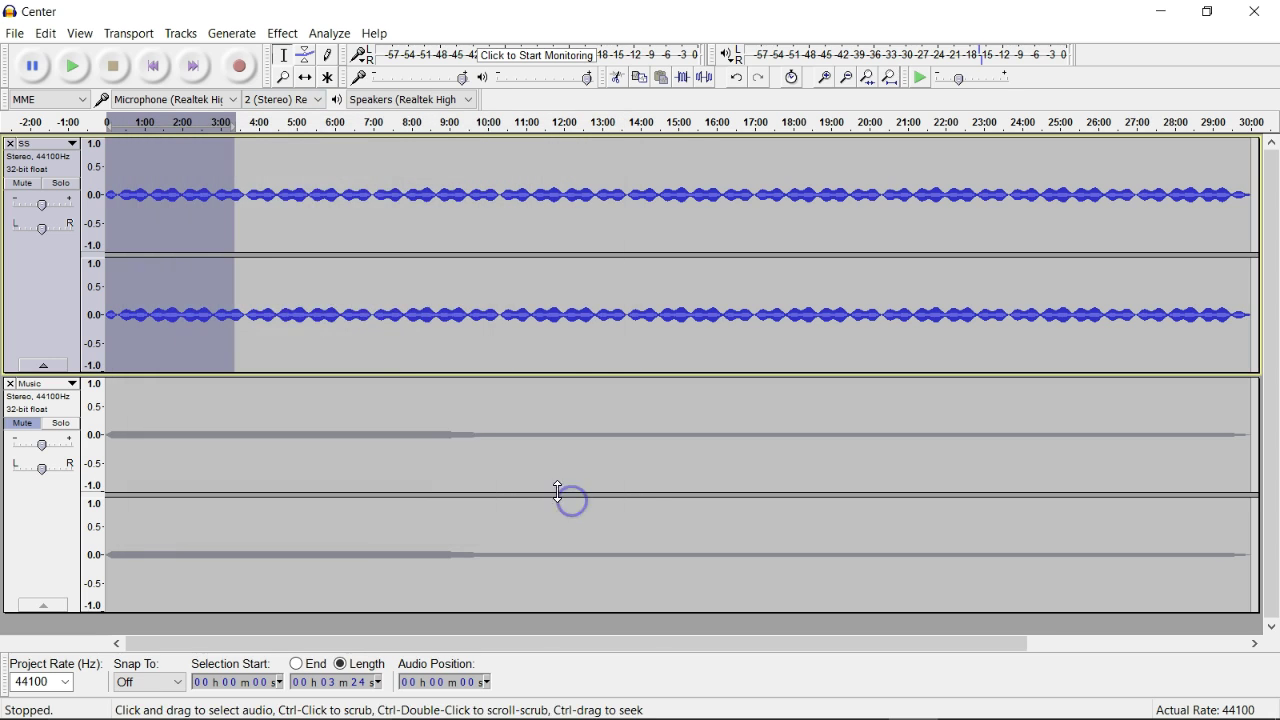
Set the selection to start at 4 min 17 s with a length of 4 s on the SS track.
left_click(286, 274)
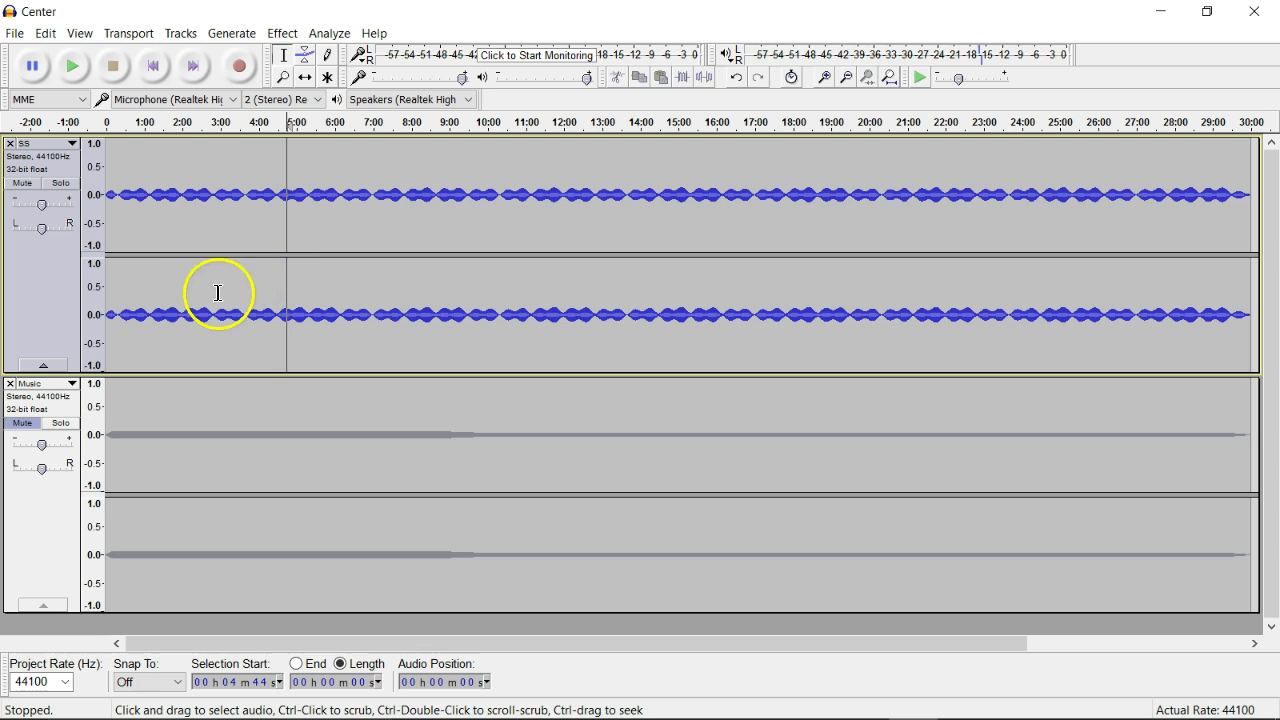
left_click(264, 688)
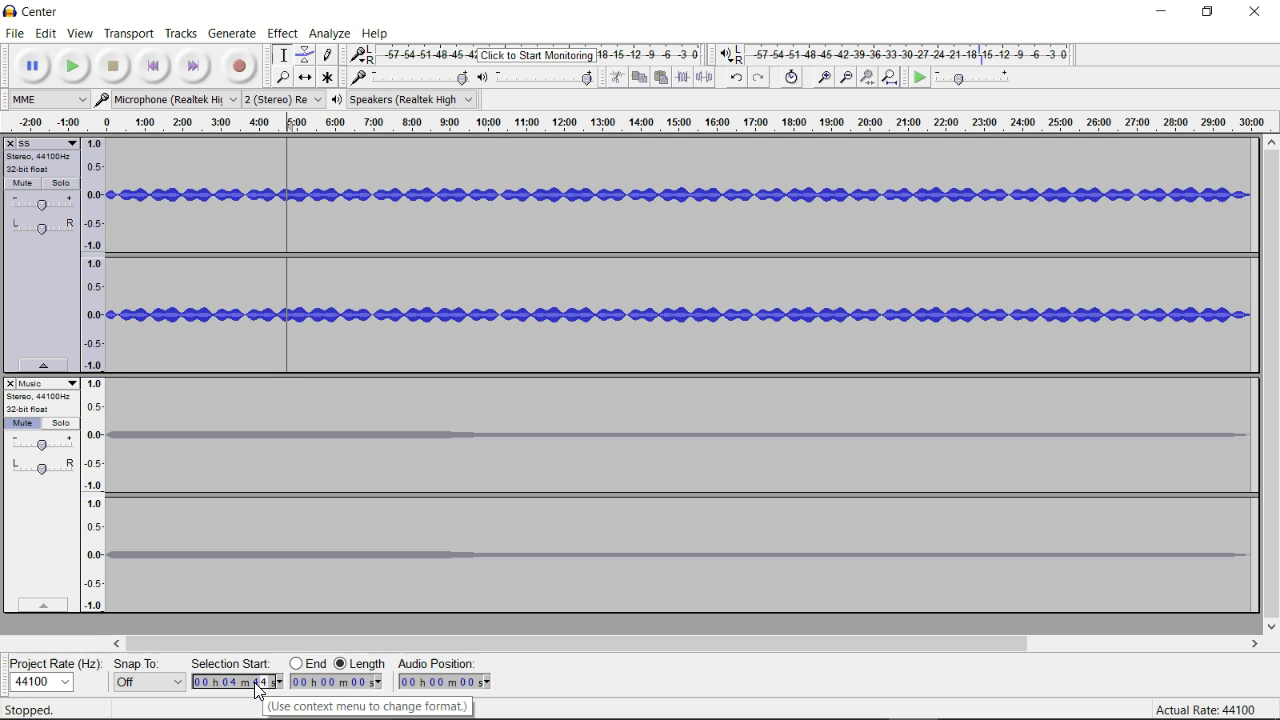
type("1")
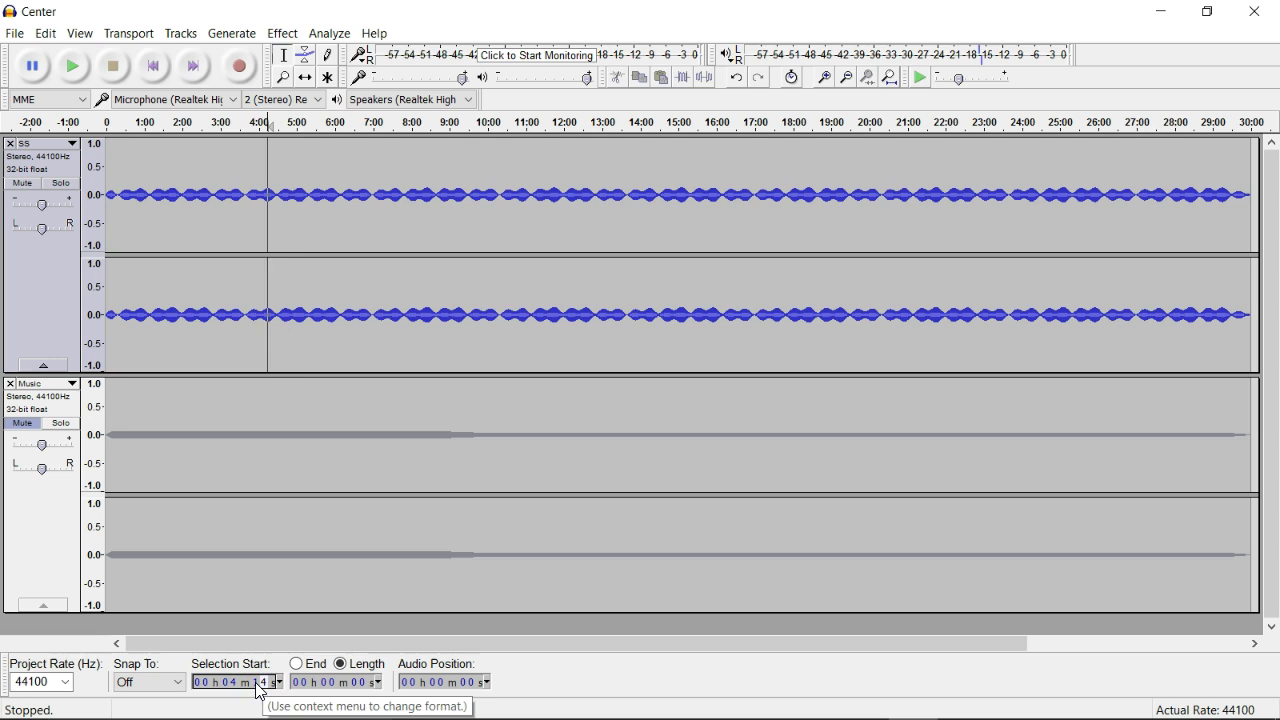
type("7")
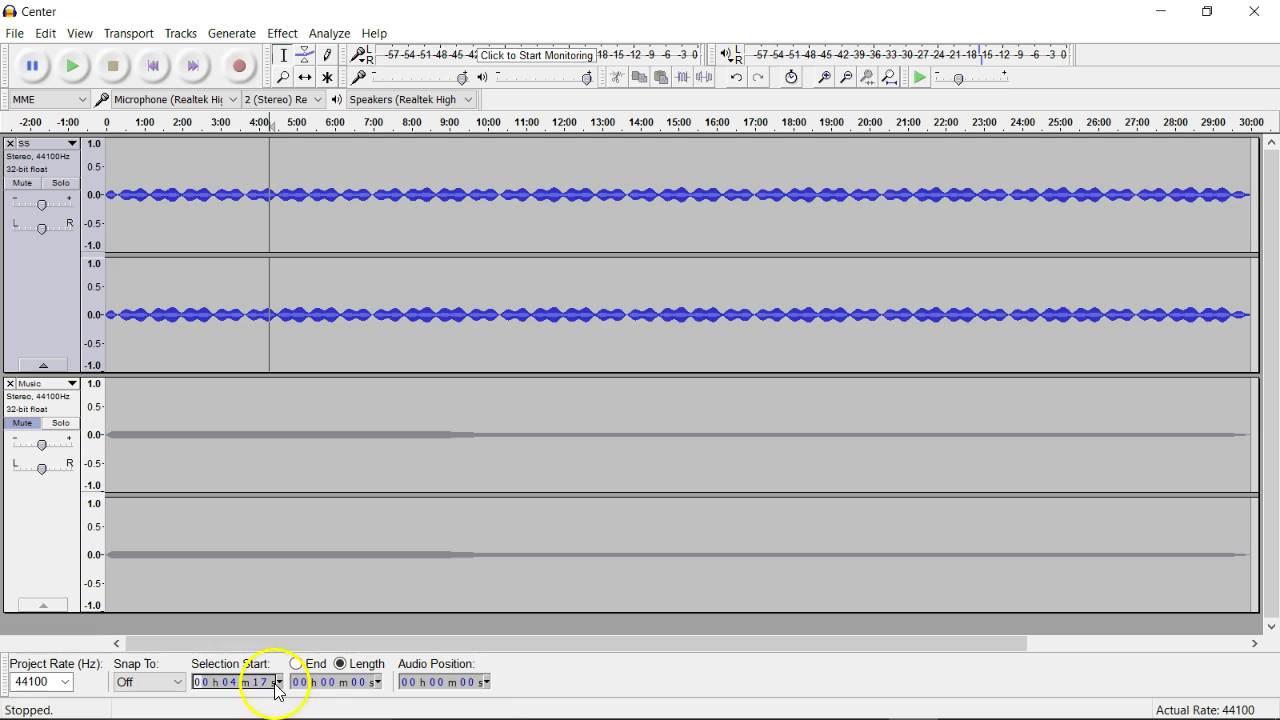
left_click(352, 691)
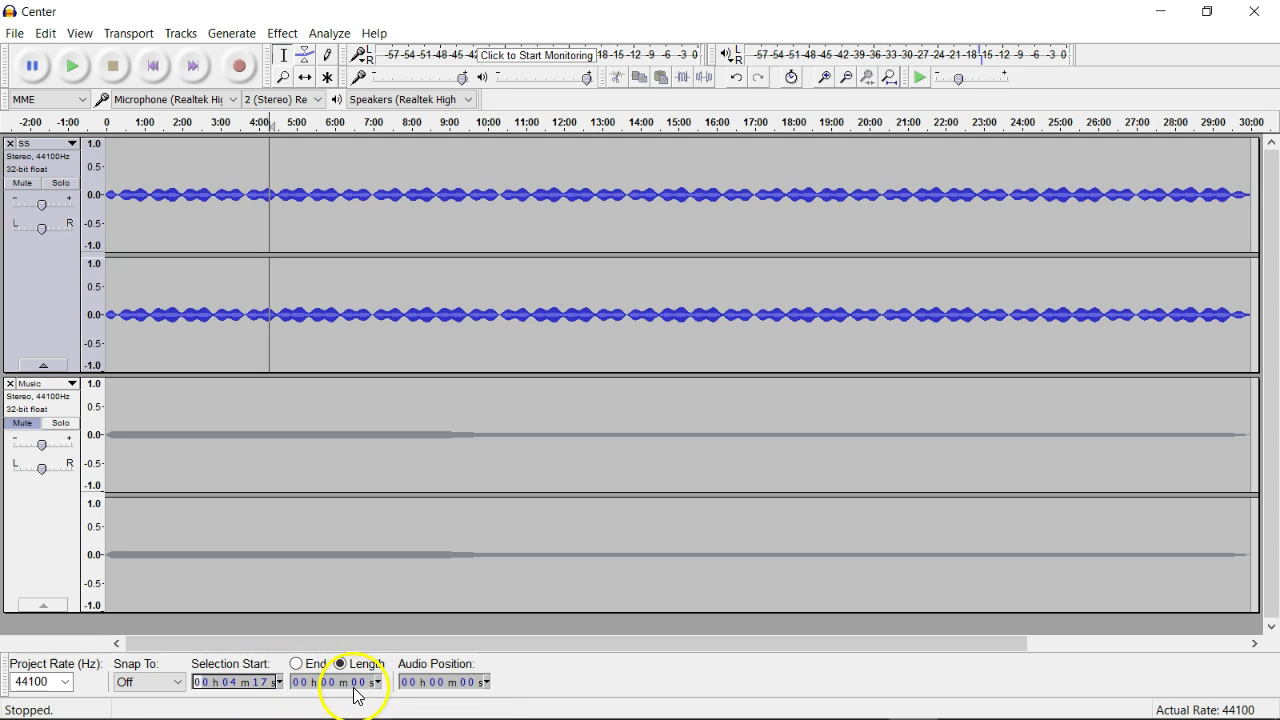
left_click(367, 684)
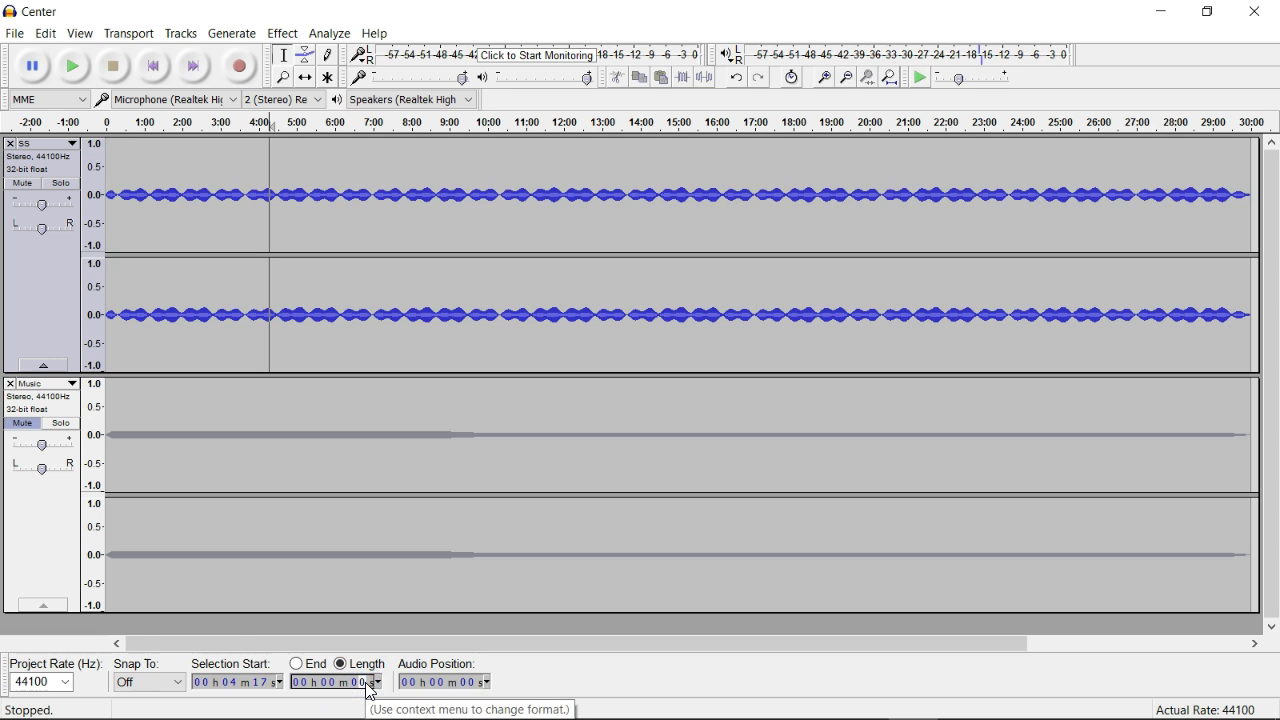
type("4")
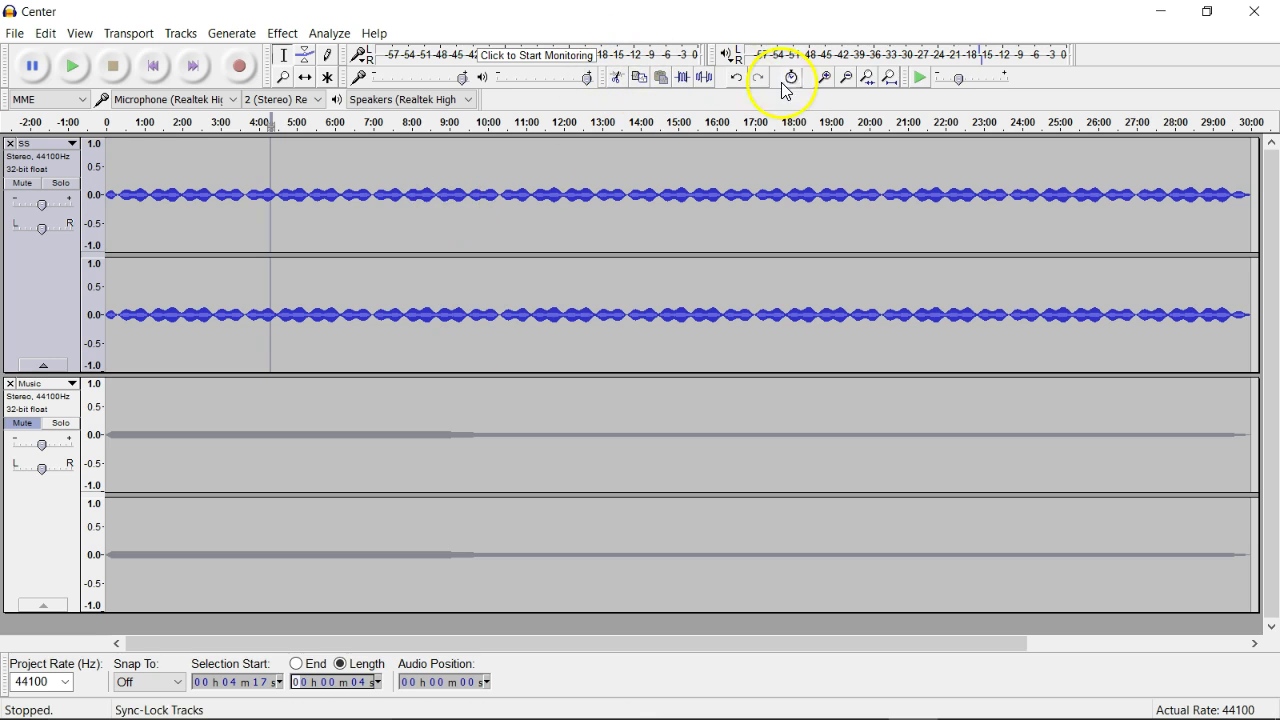
Change the selection start to 0 min 17 s, keeping the 4 s length.
left_click(826, 79)
left_click(826, 79)
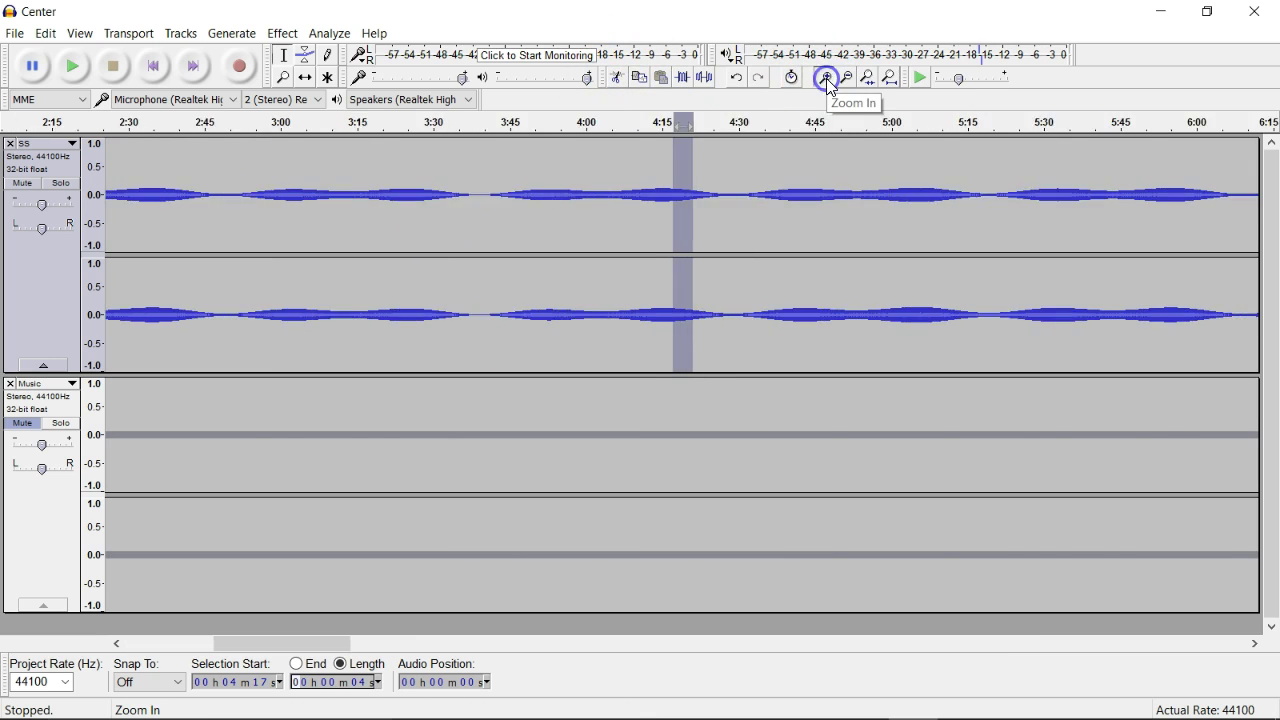
left_click(826, 79)
left_click(826, 79)
left_click(826, 79)
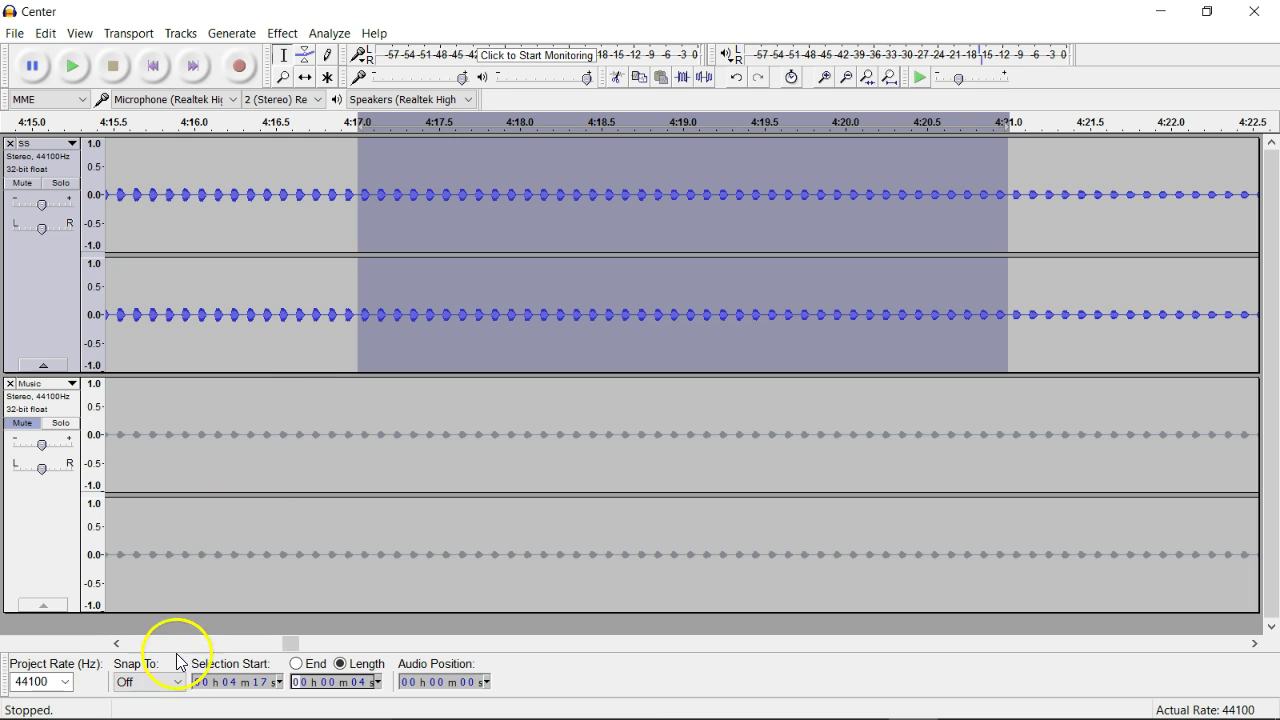
left_click(234, 682)
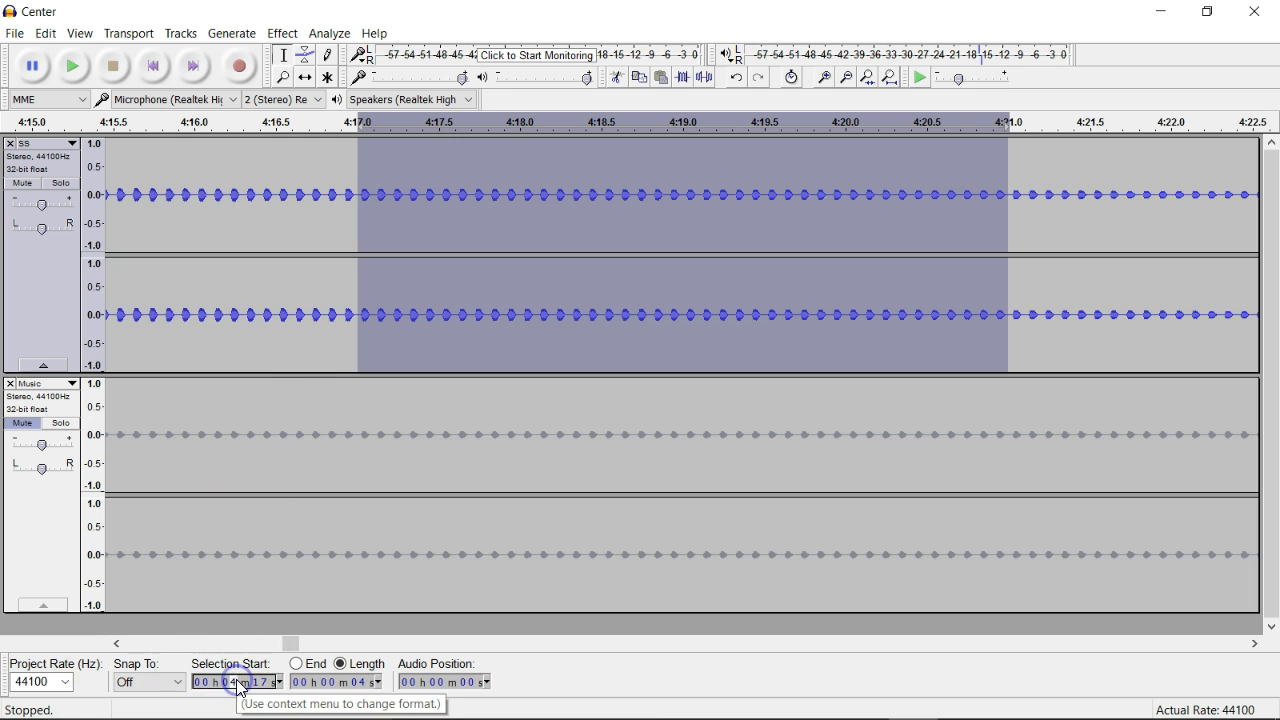
type("0")
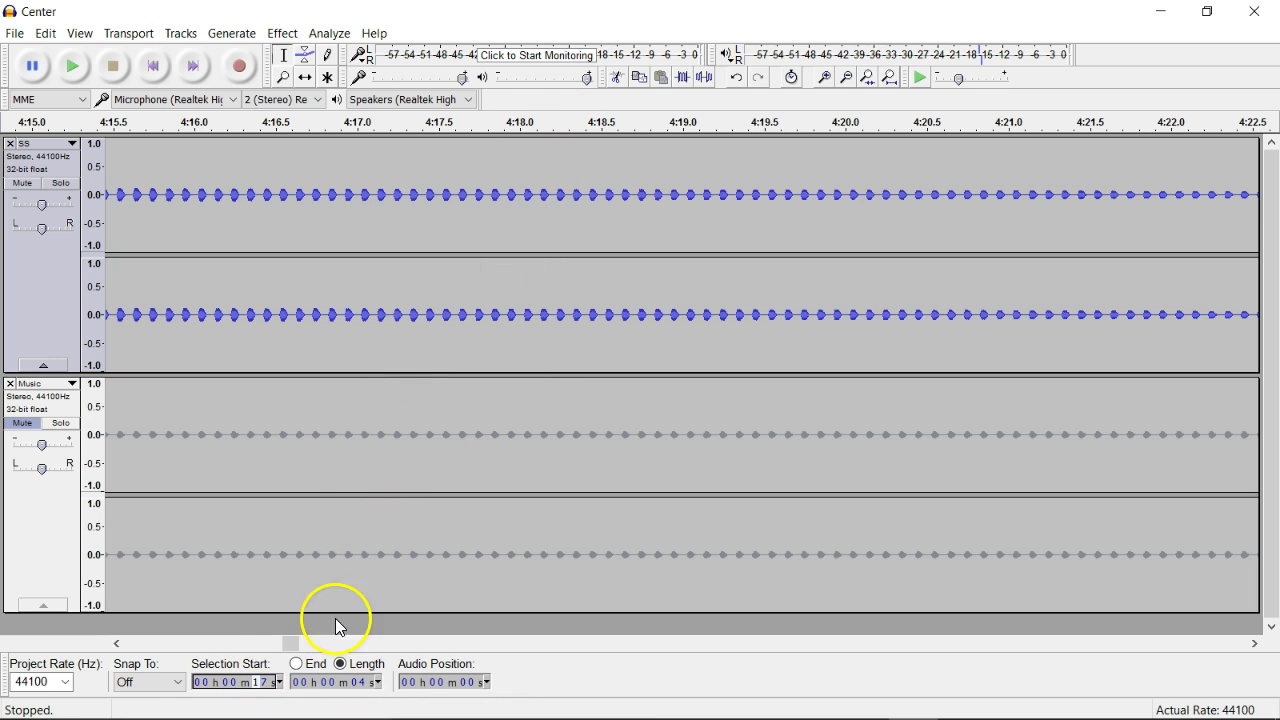
Find the 17 s to 21 s range on the timeline and examine the SS track's waveform there.
left_click_drag(291, 640, 63, 655)
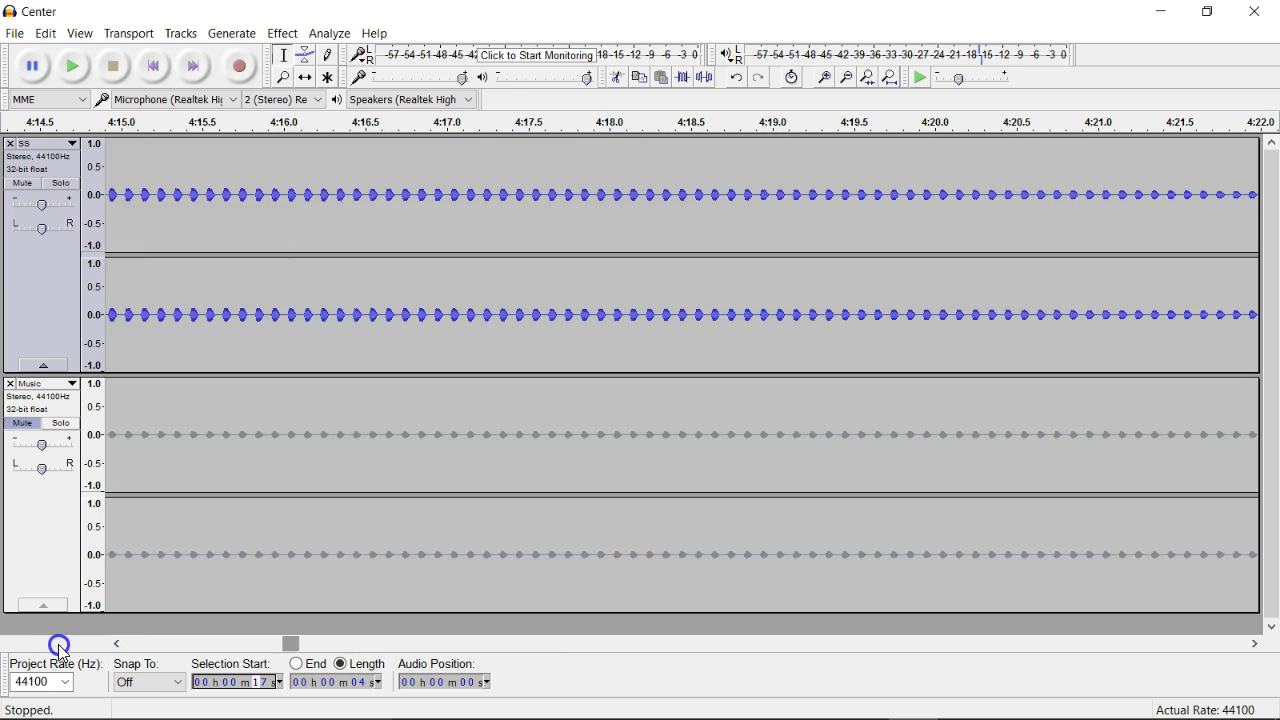
left_click(118, 645)
left_click(118, 645)
left_click(118, 645)
left_click(118, 645)
left_click(118, 645)
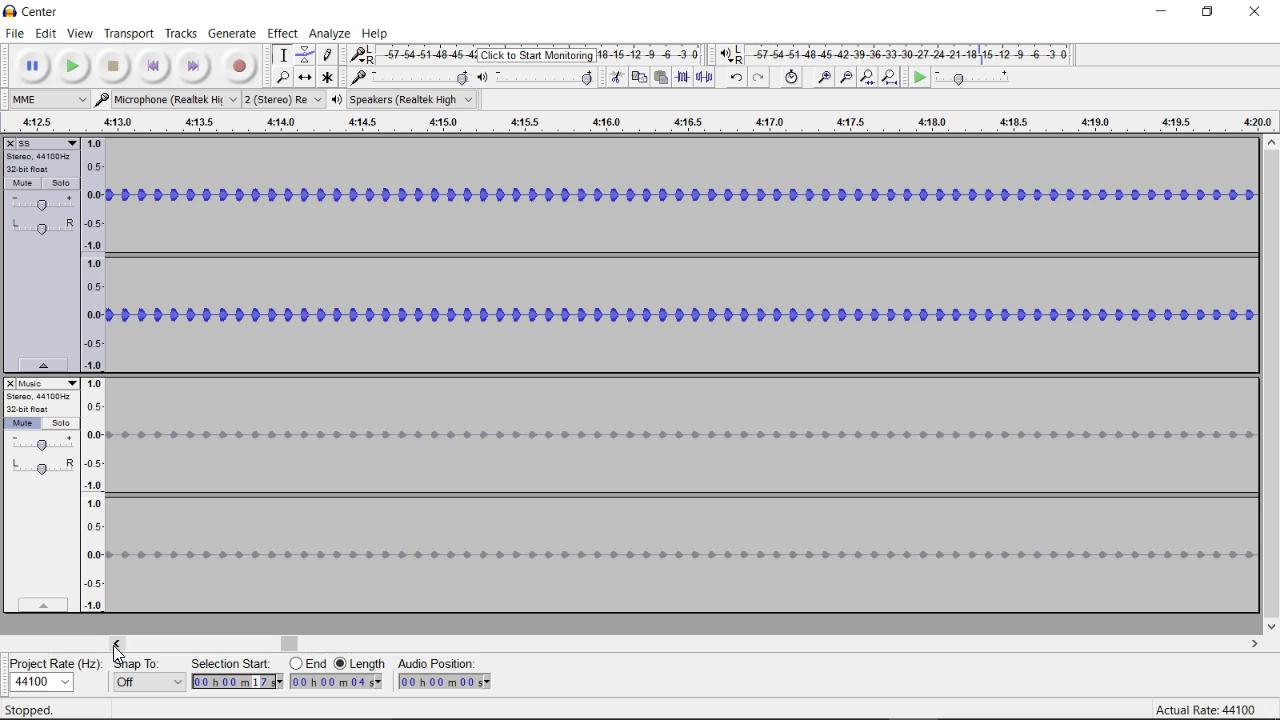
left_click(118, 645)
left_click(118, 645)
left_click(118, 645)
left_click(118, 645)
left_click(118, 645)
left_click(118, 645)
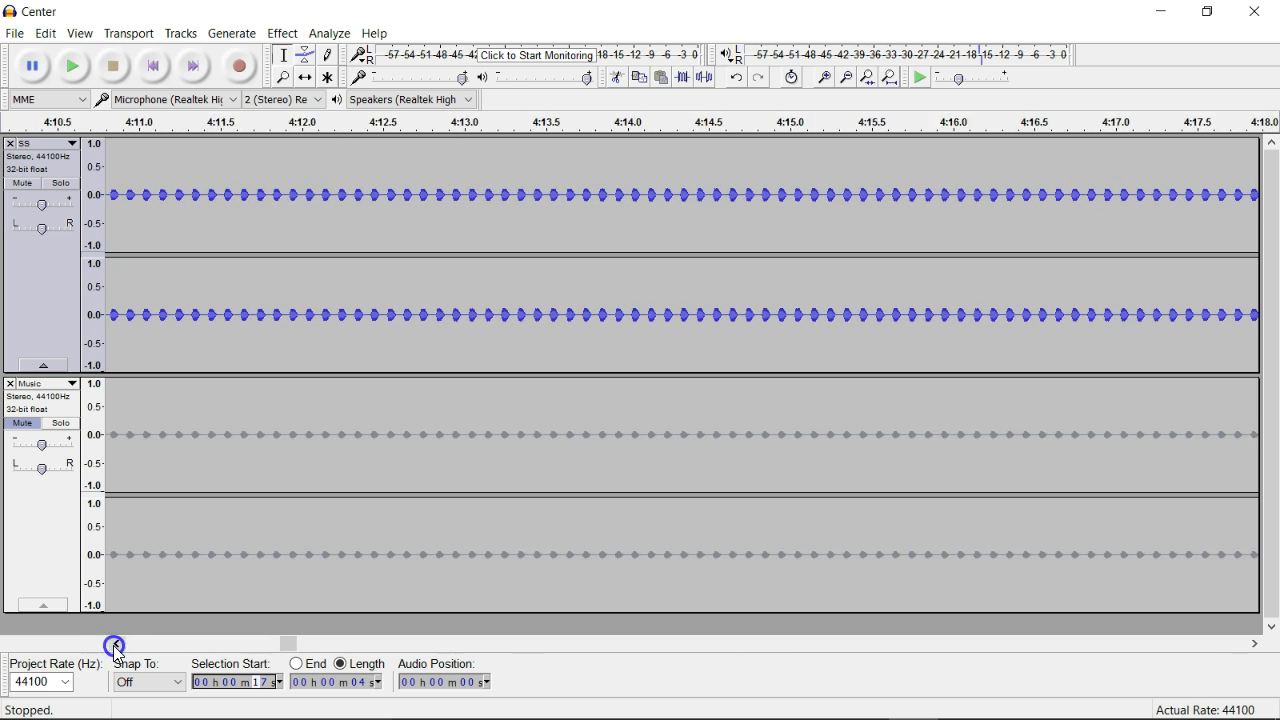
left_click(118, 645)
left_click_drag(283, 643, 36, 645)
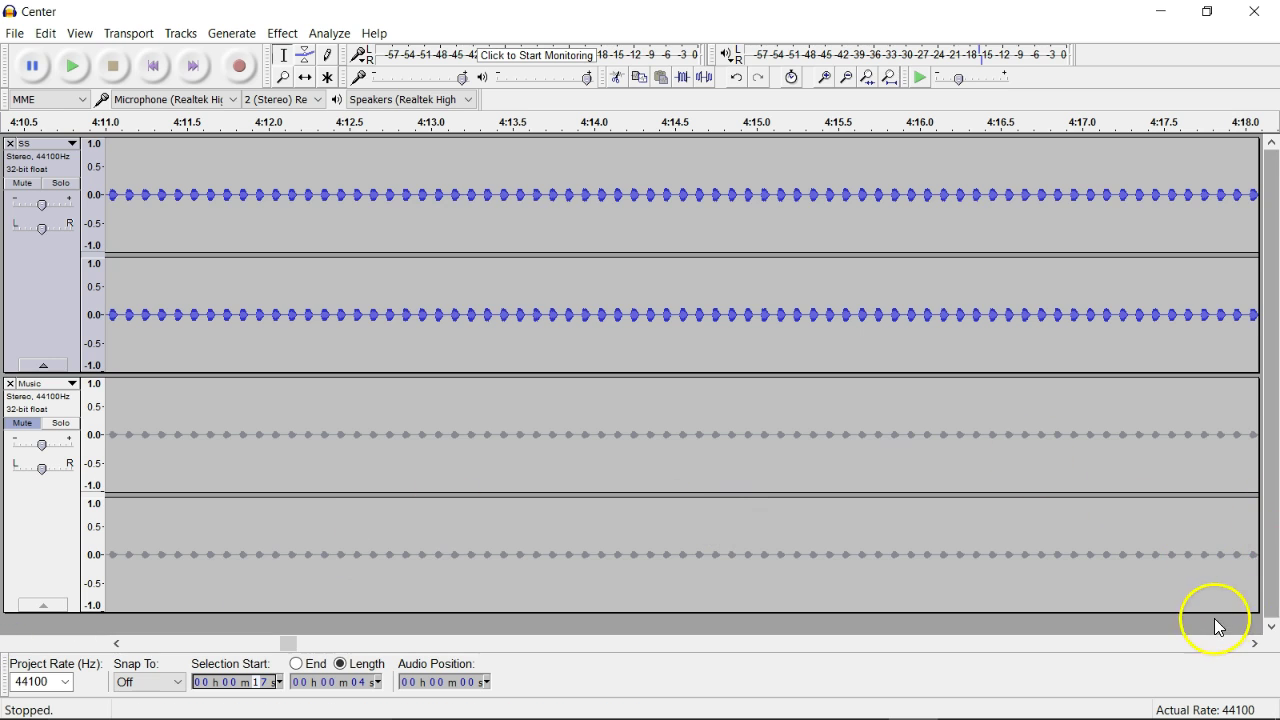
left_click(1256, 645)
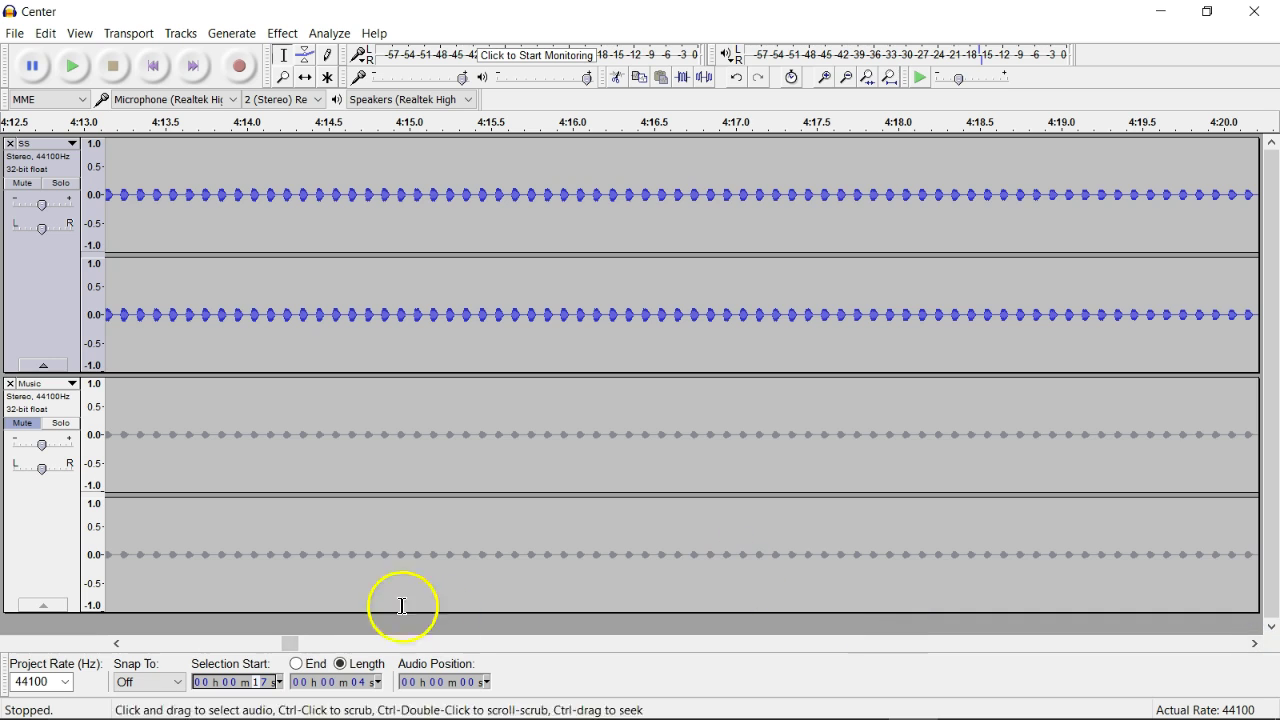
left_click_drag(293, 643, 143, 650)
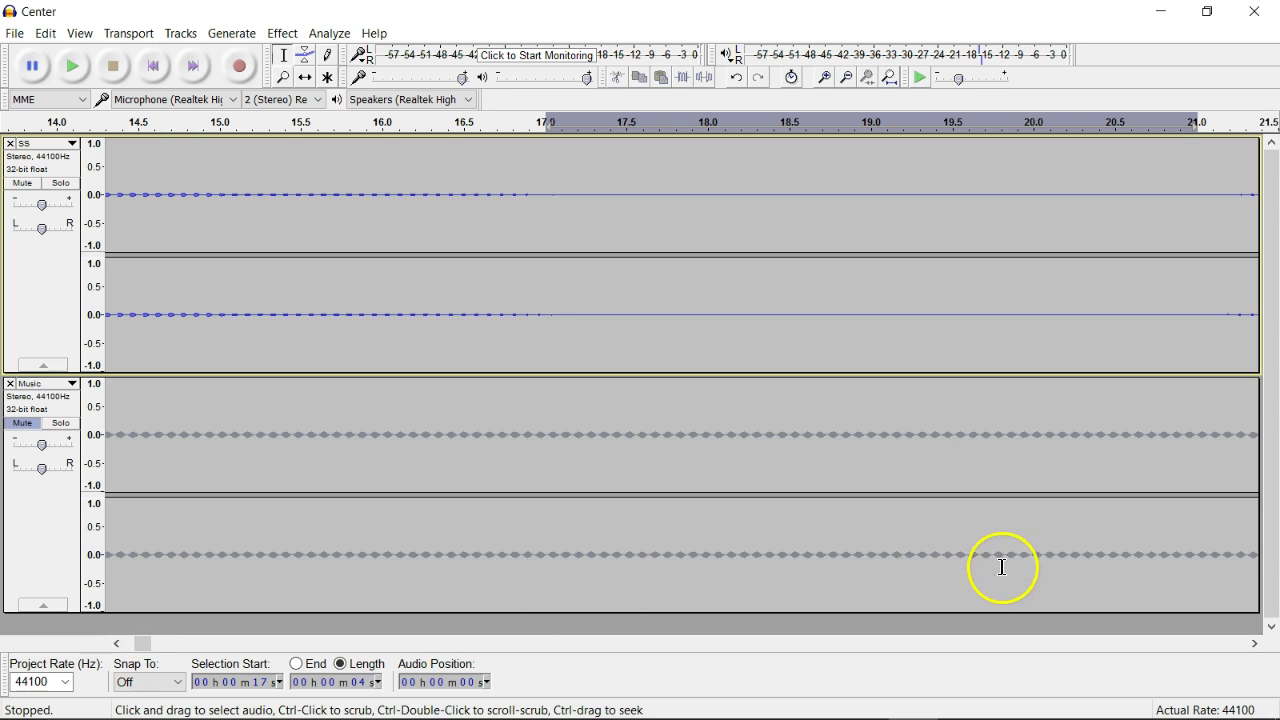
left_click(362, 690)
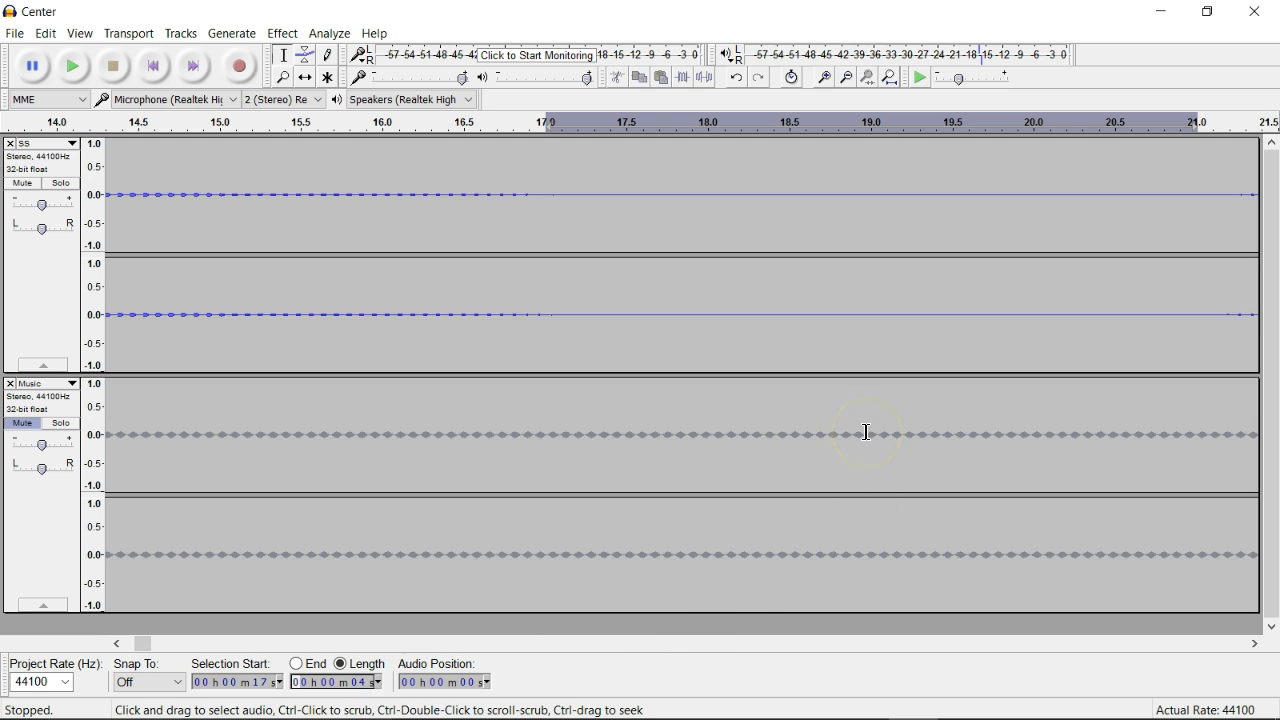
left_click(1253, 648)
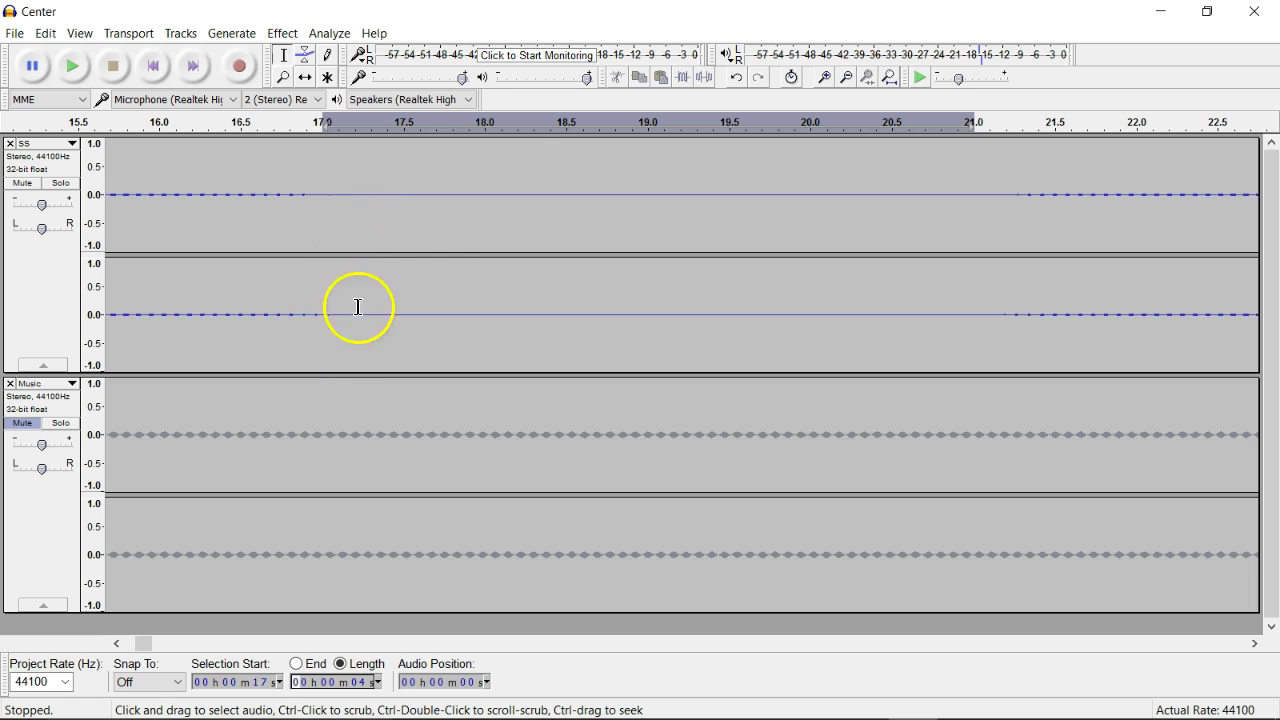
Enlarge the SS track's height and examine its waveform from the selected range up to about 59 s.
left_click_drag(451, 376, 464, 540)
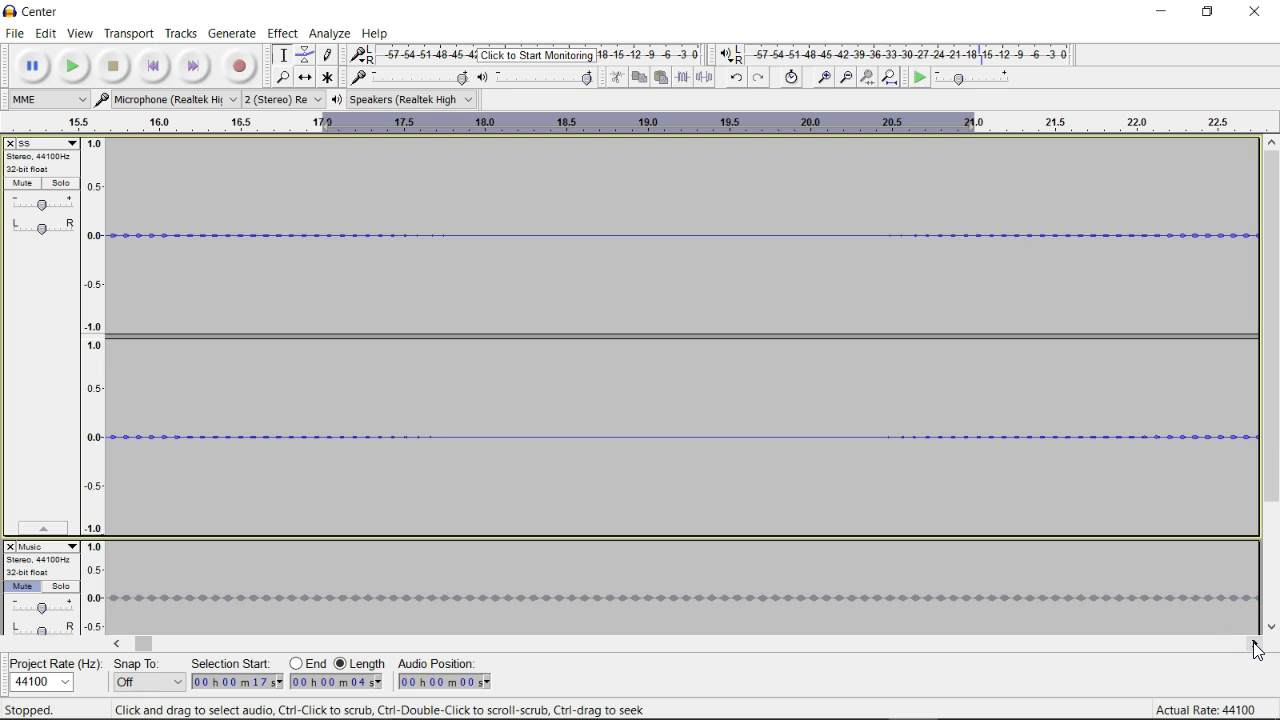
left_click_drag(1256, 645, 1256, 645)
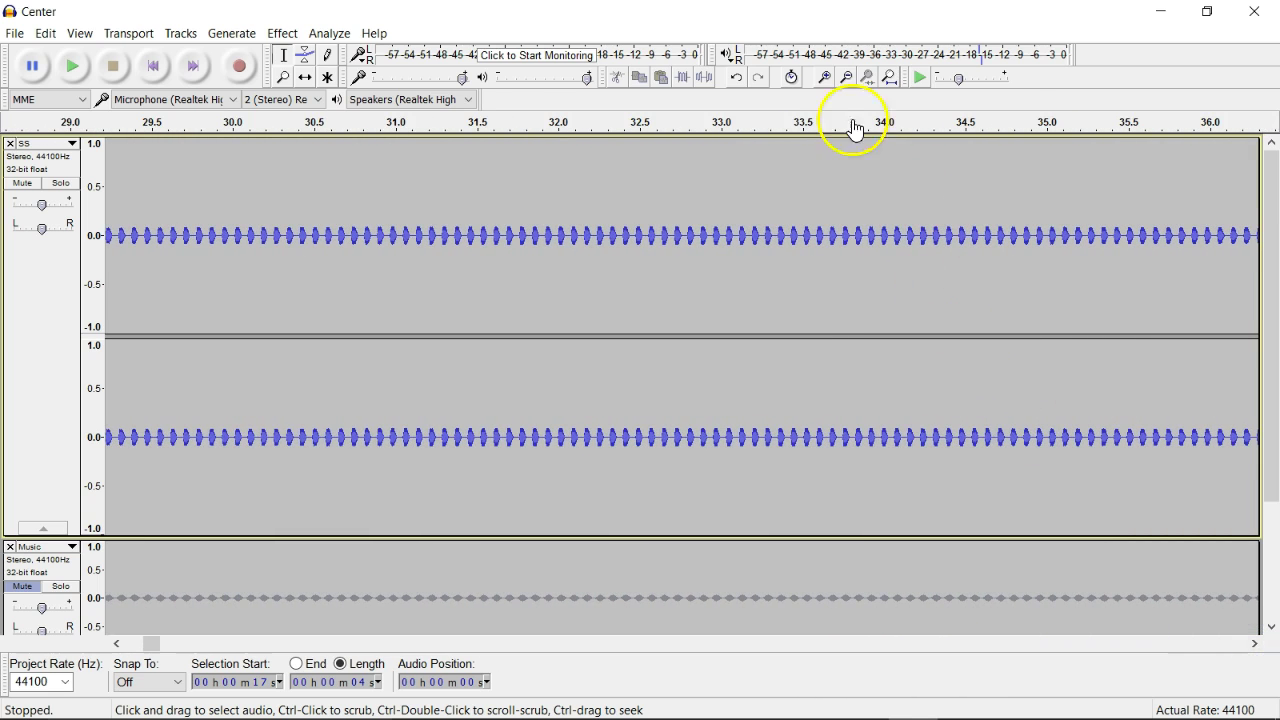
left_click(847, 79)
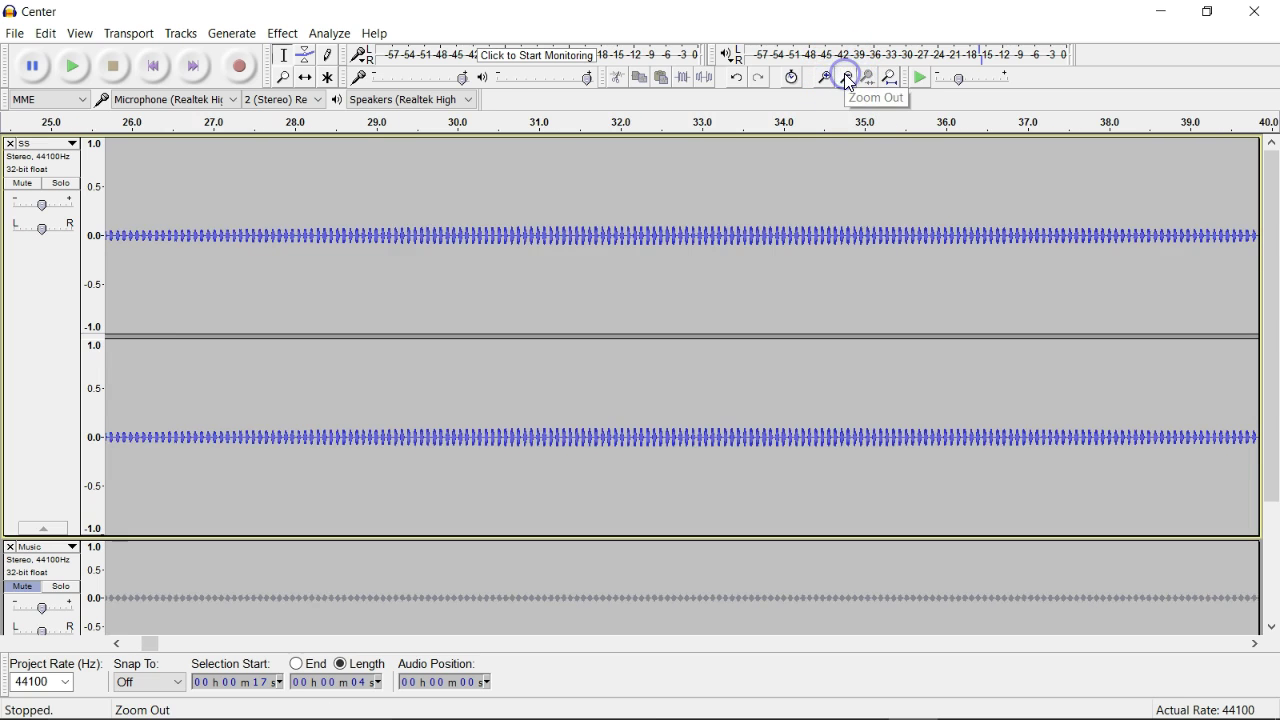
left_click(847, 79)
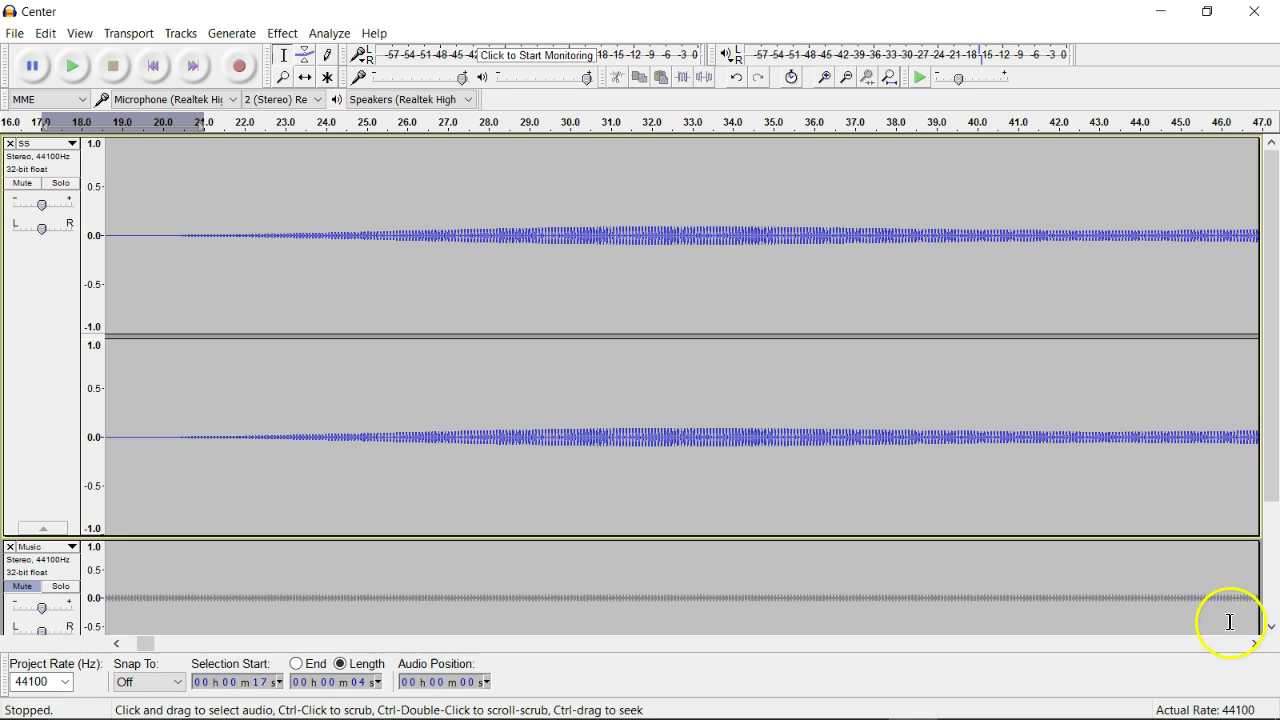
left_click(1255, 643)
left_click_drag(1258, 645, 1258, 648)
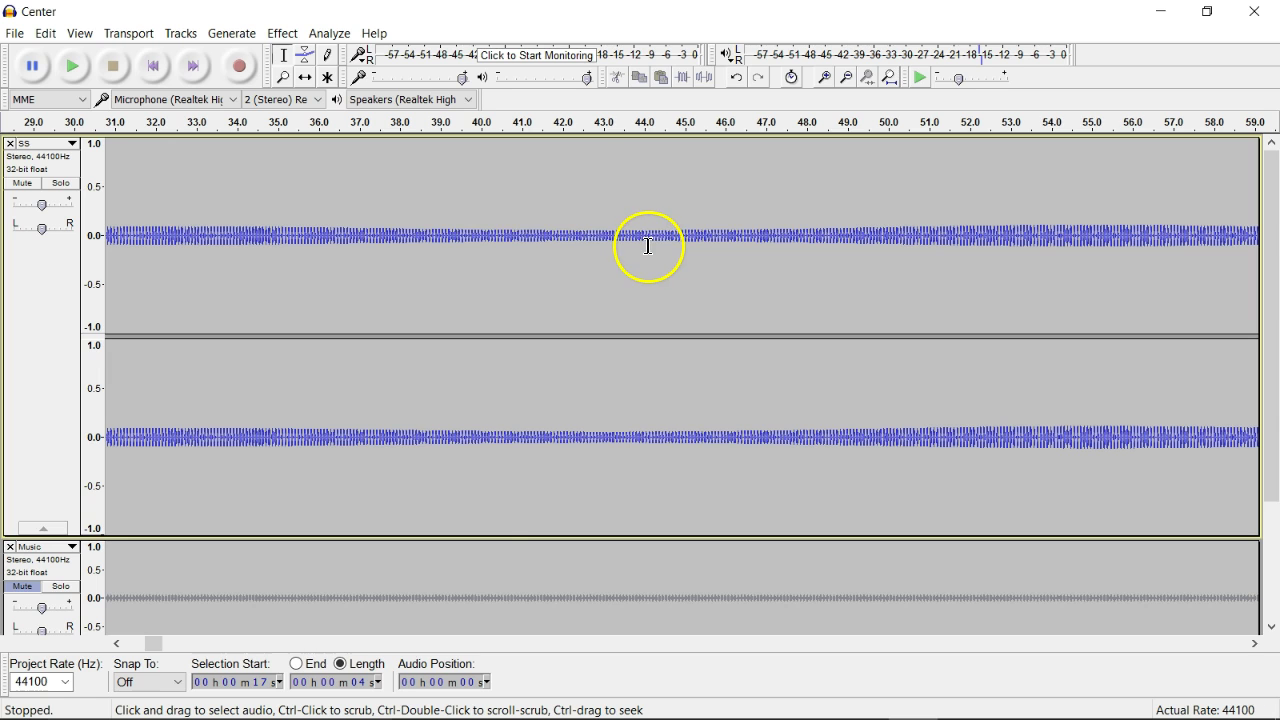
Examine the SS track's waveform from about 59 s back to the beginning of the track.
left_click(116, 645)
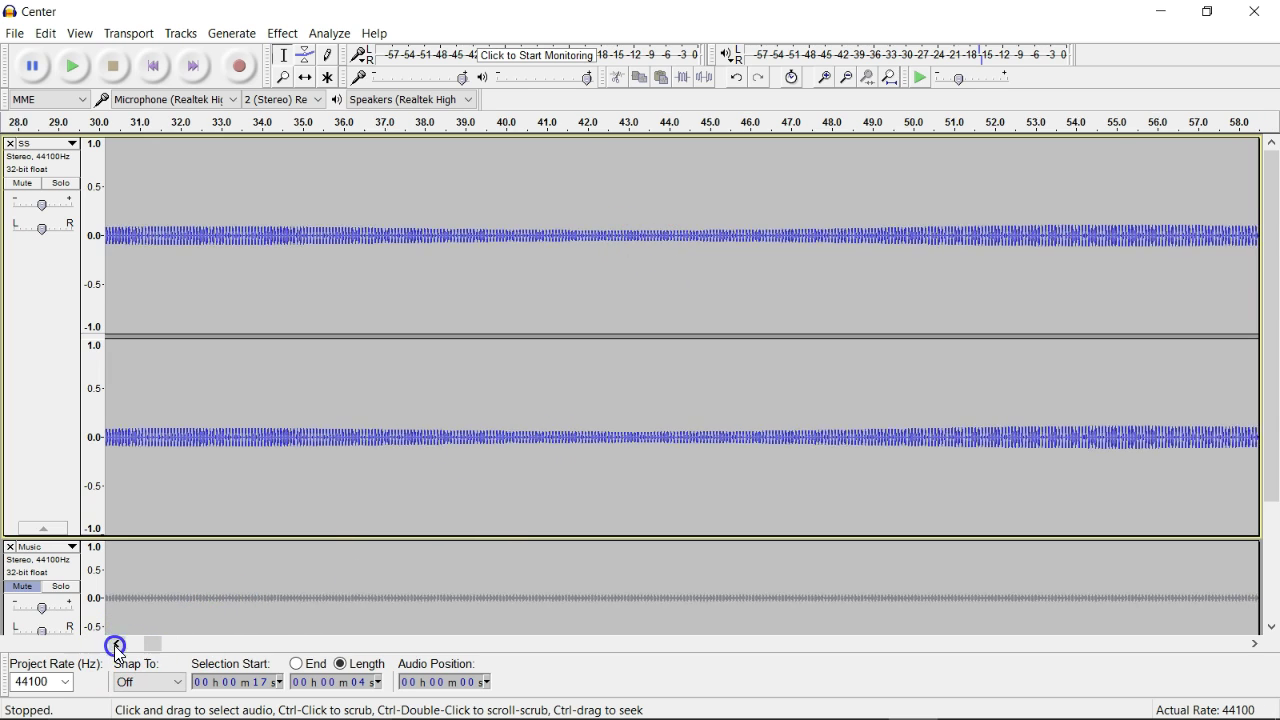
left_click(116, 645)
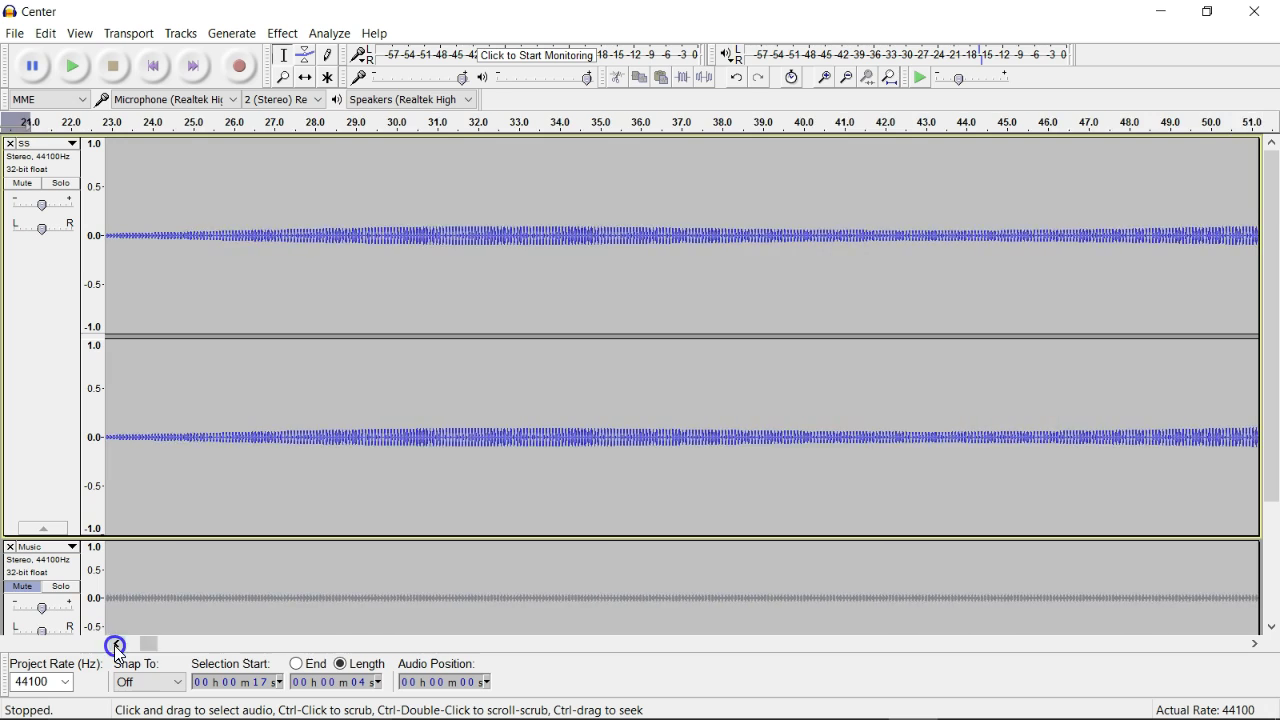
left_click(116, 645)
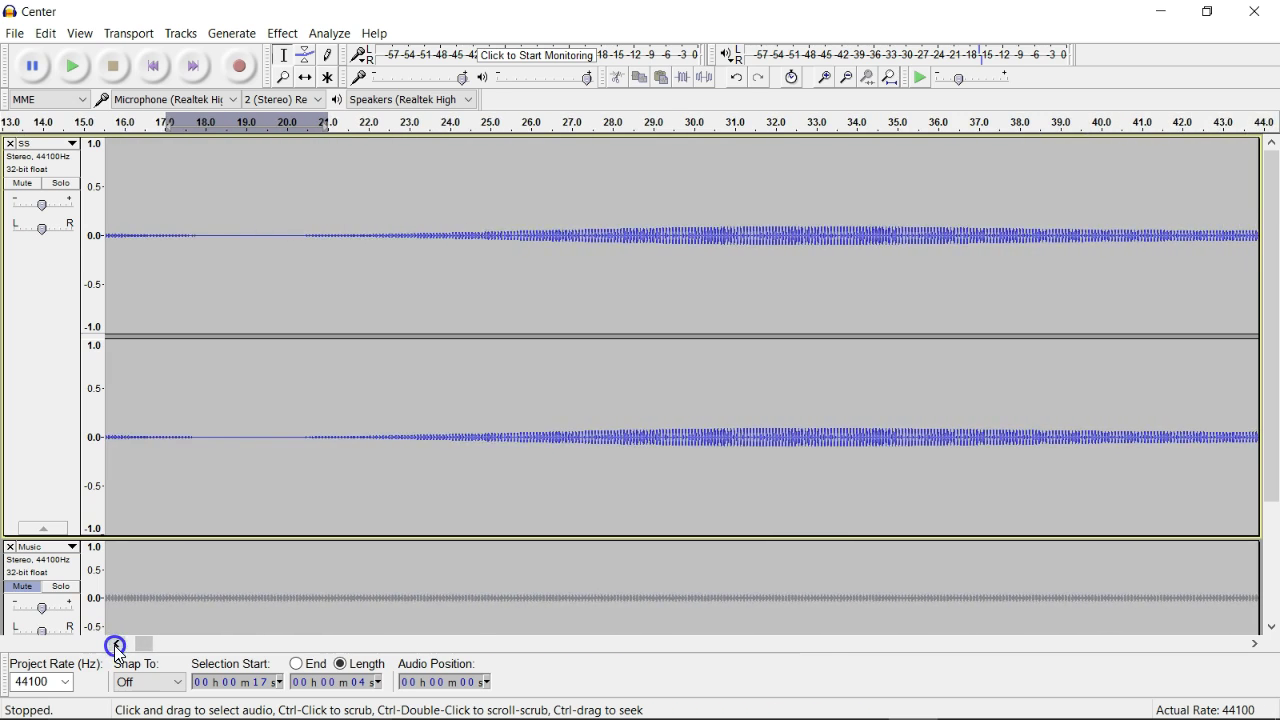
left_click(116, 645)
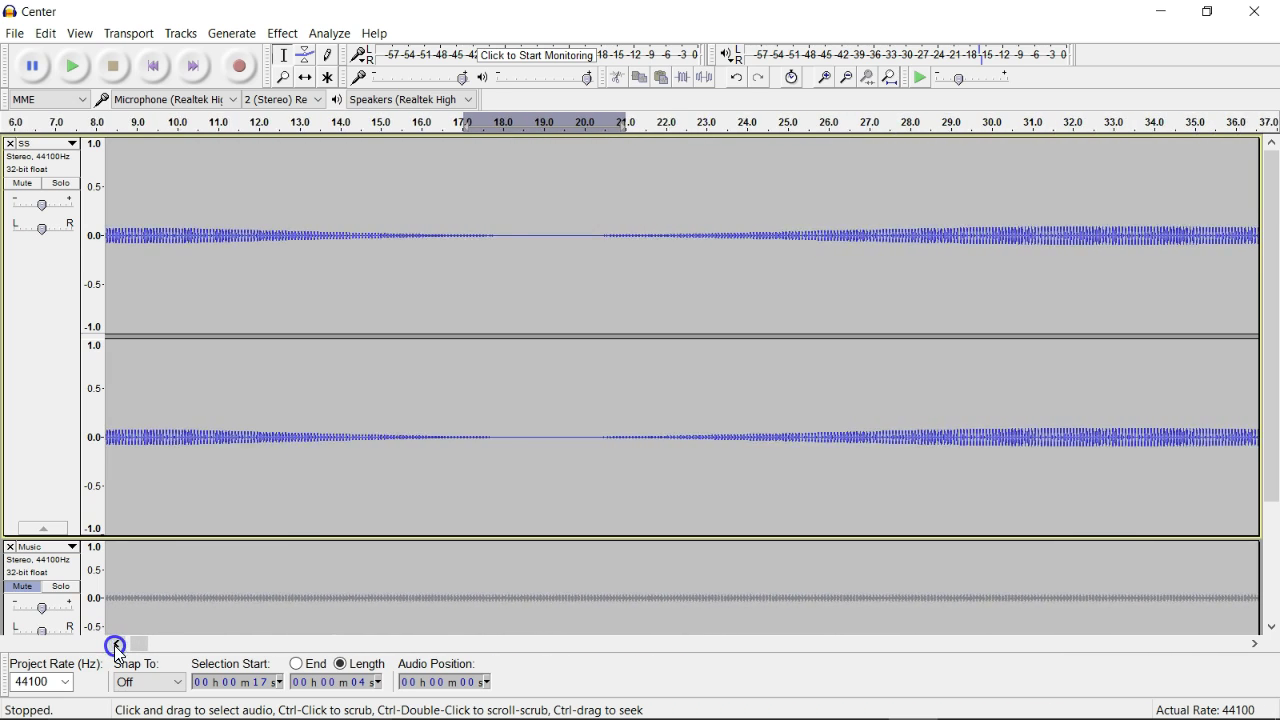
left_click(116, 645)
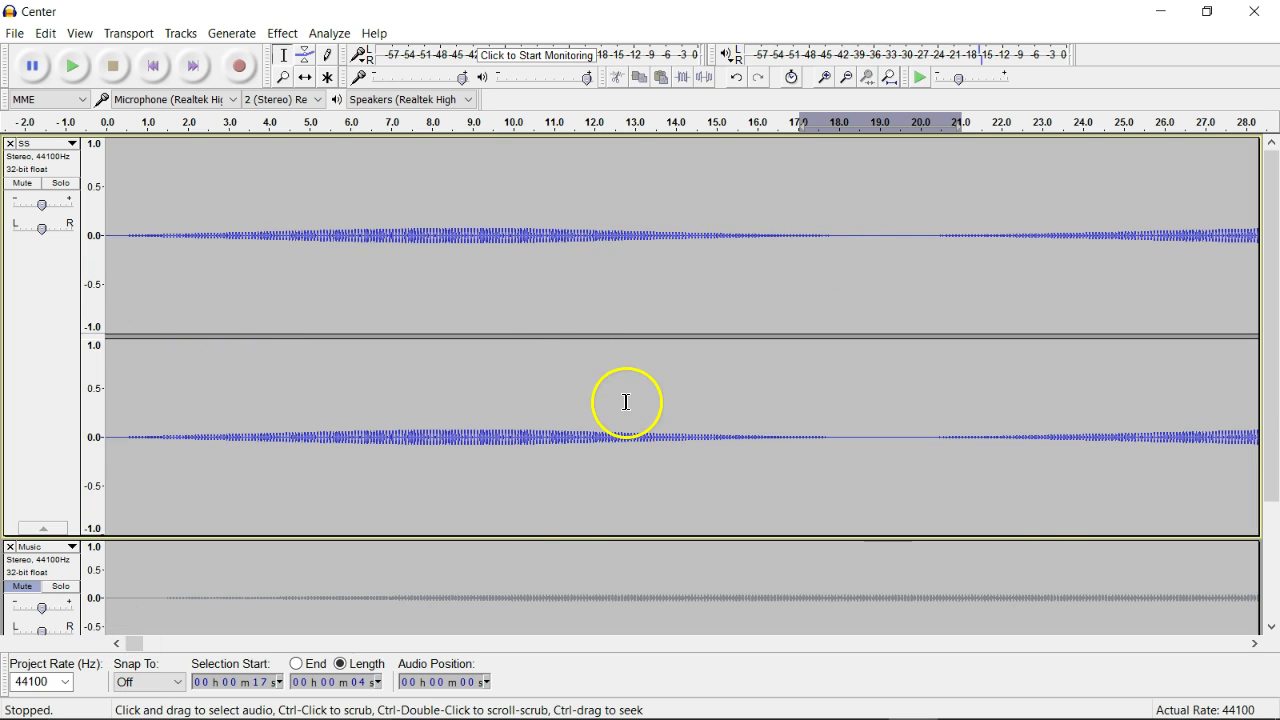
Copy the SS track's audio from about 20.5 s to 43 s and paste it into a new project.
left_click(1255, 645)
left_click_drag(1255, 645, 1255, 645)
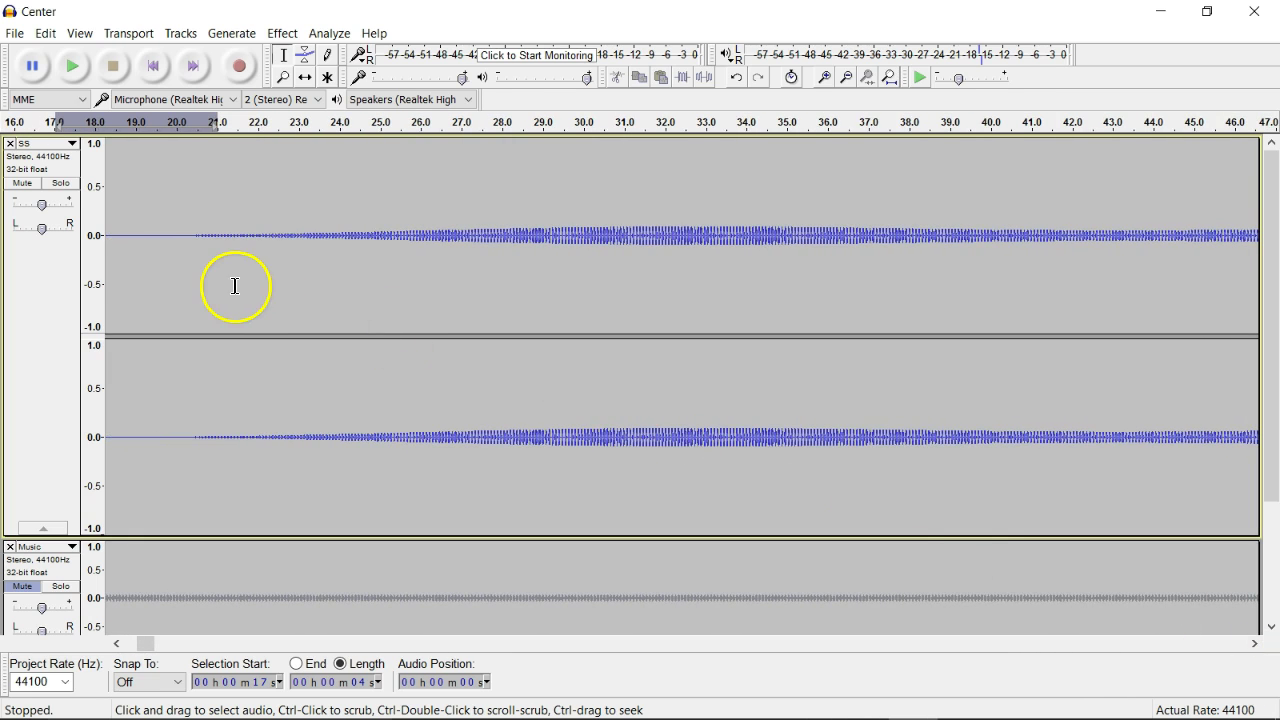
left_click(195, 257)
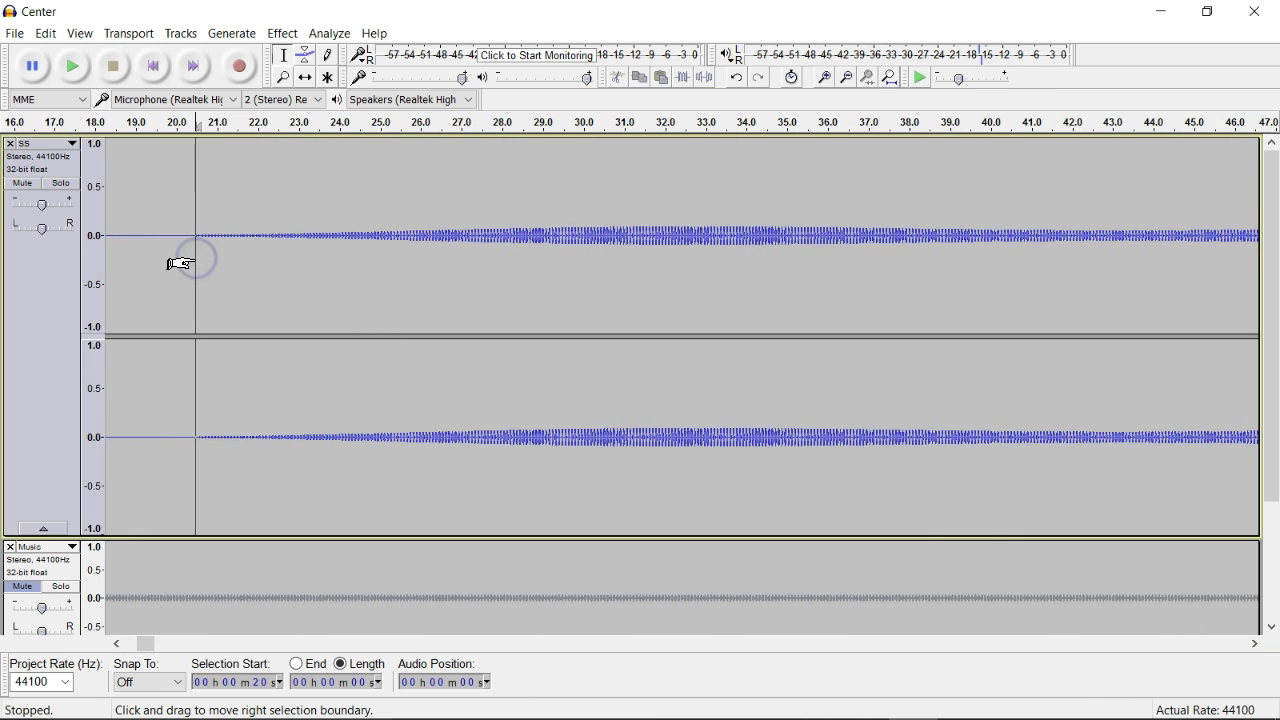
left_click_drag(195, 258, 732, 298)
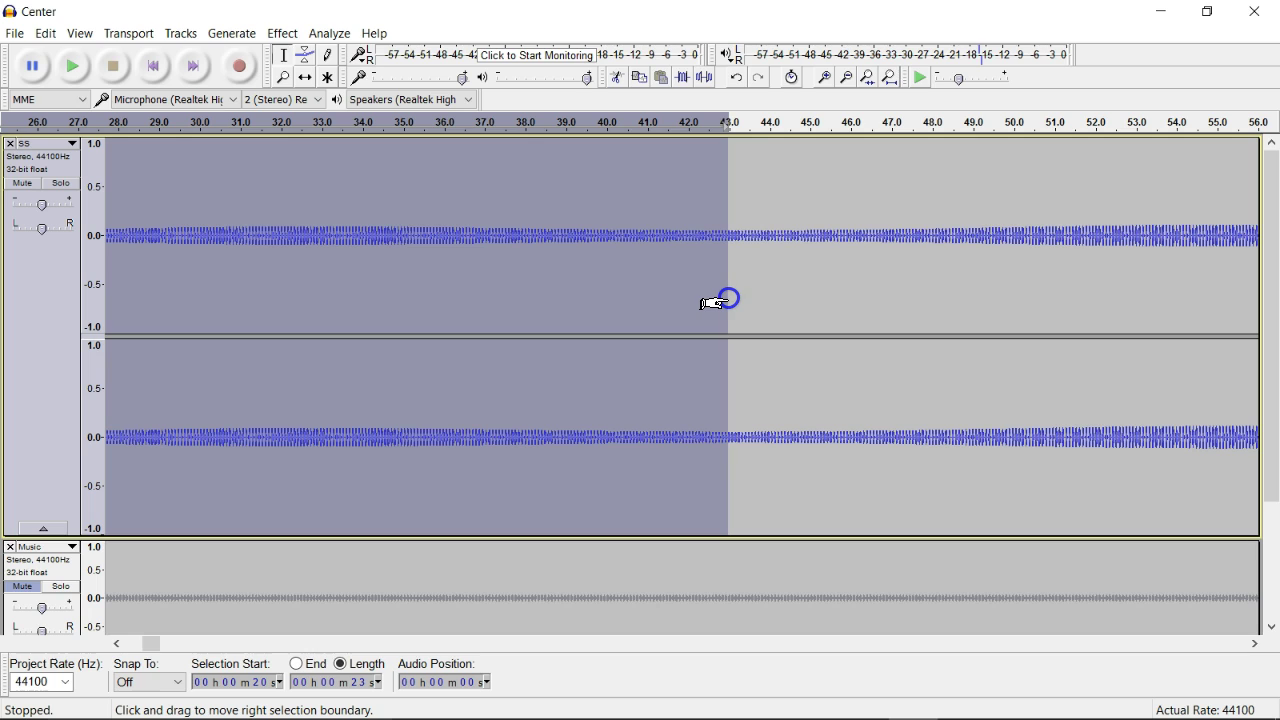
left_click_drag(733, 298, 731, 298)
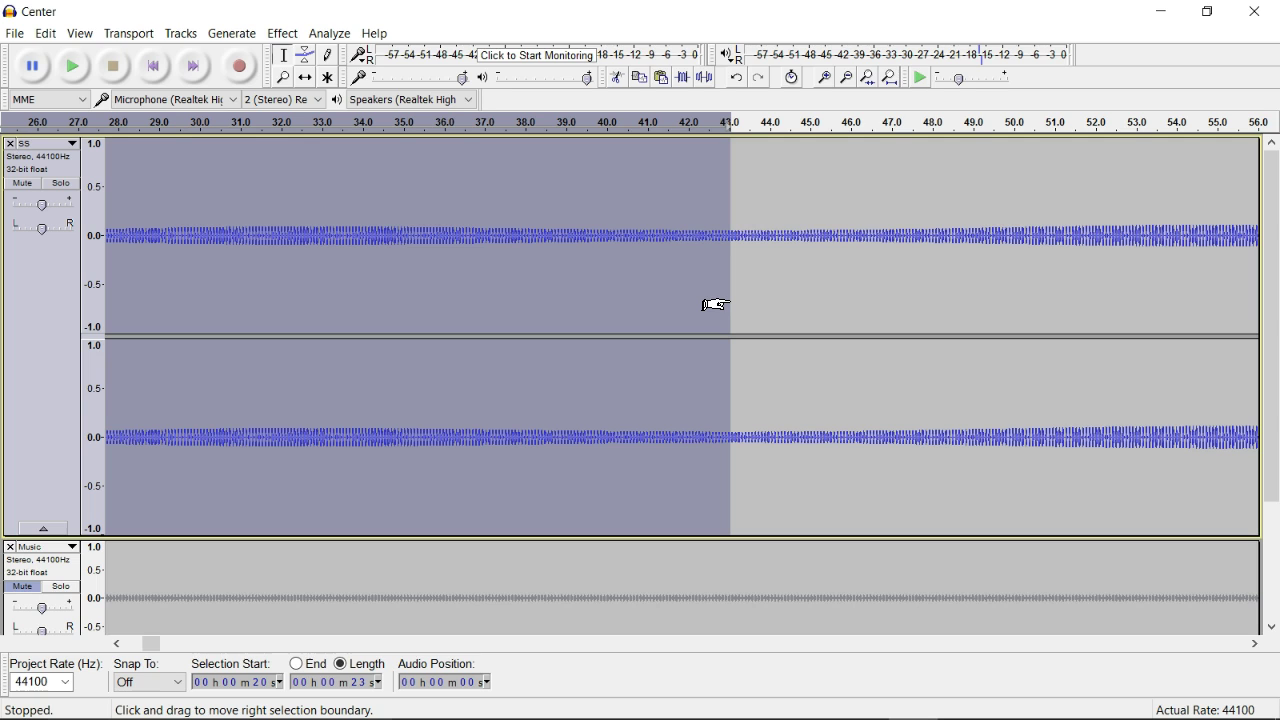
left_click(16, 36)
left_click(28, 57)
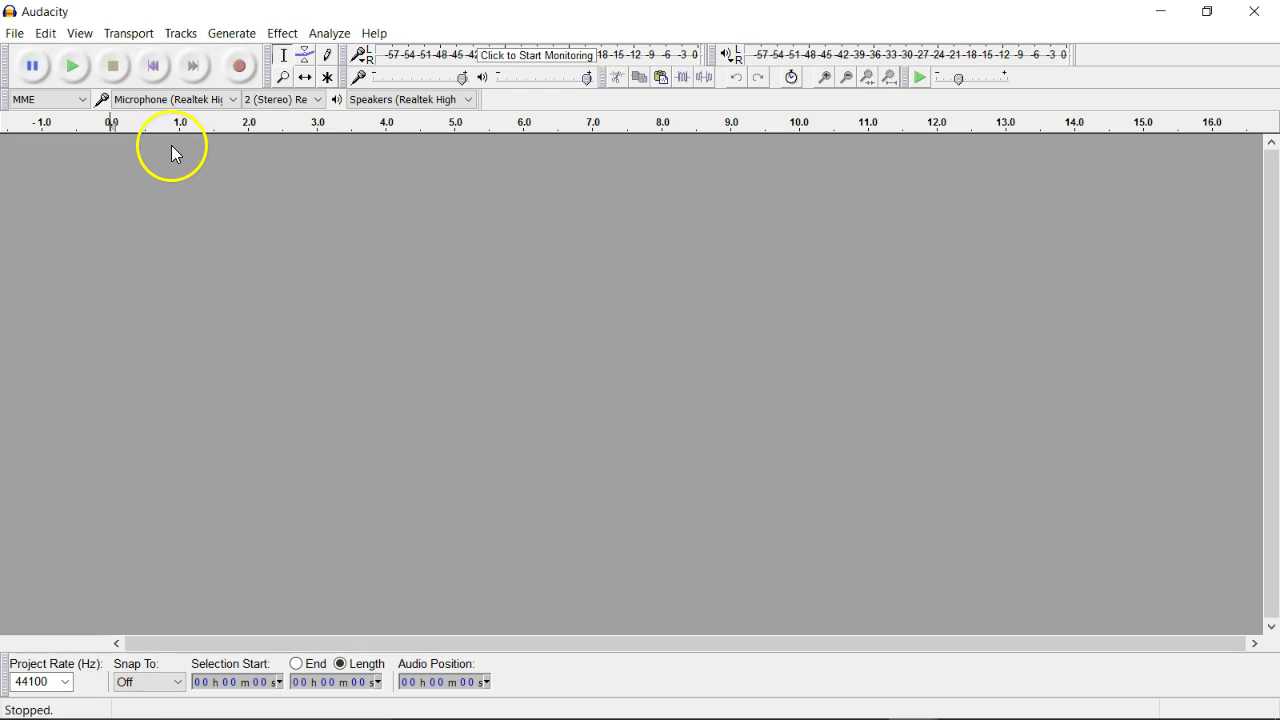
left_click(52, 37)
left_click(91, 154)
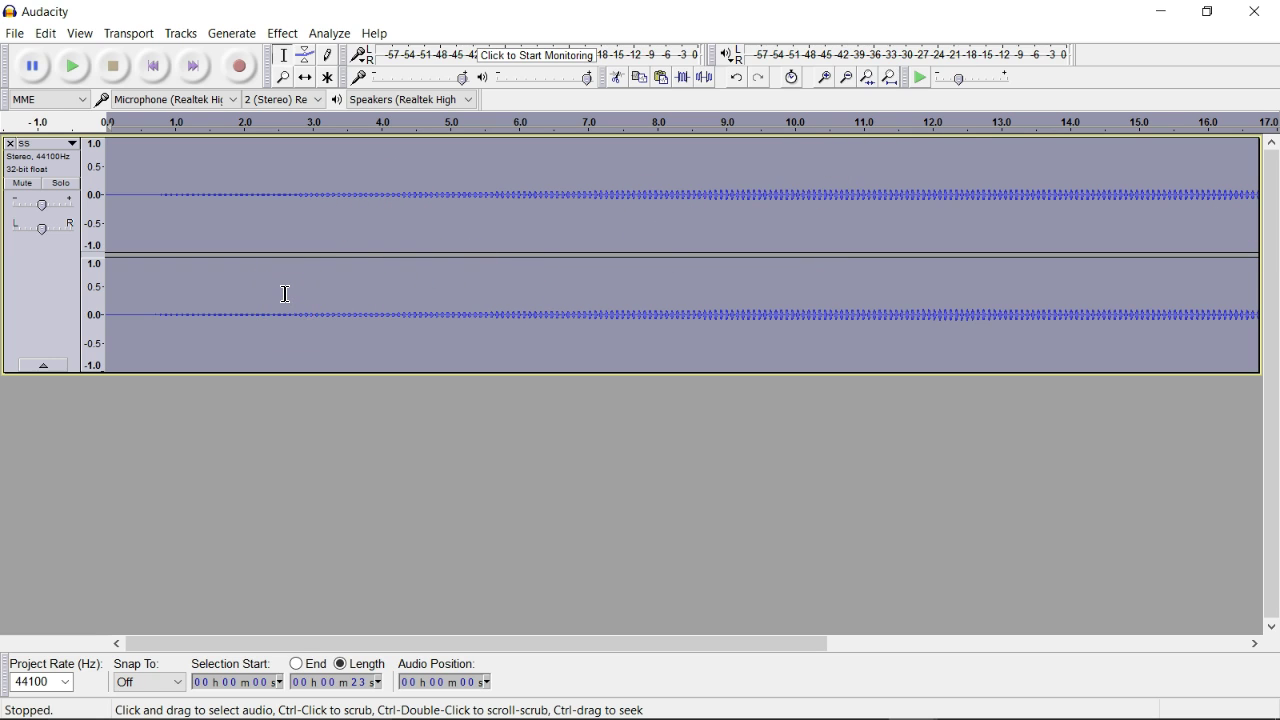
Delete about 0.8 s of silence from the start of the pasted SS clip.
left_click_drag(160, 228, 13, 243)
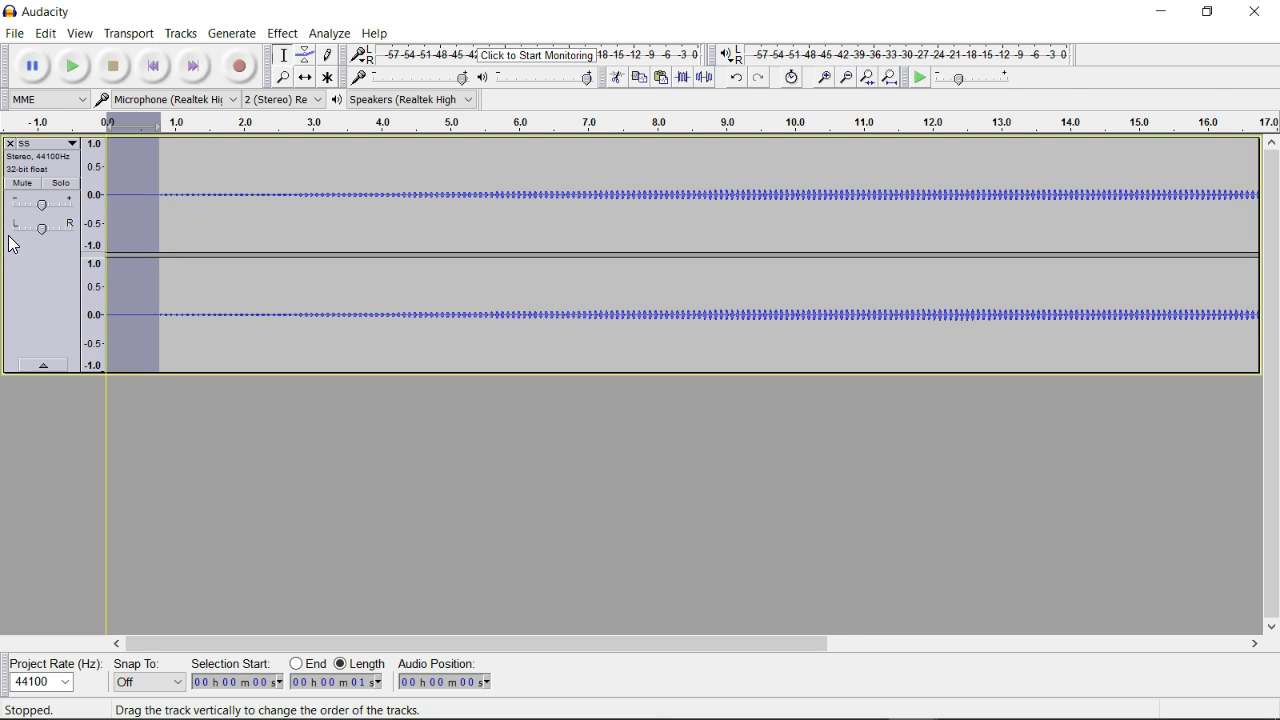
key("Left")
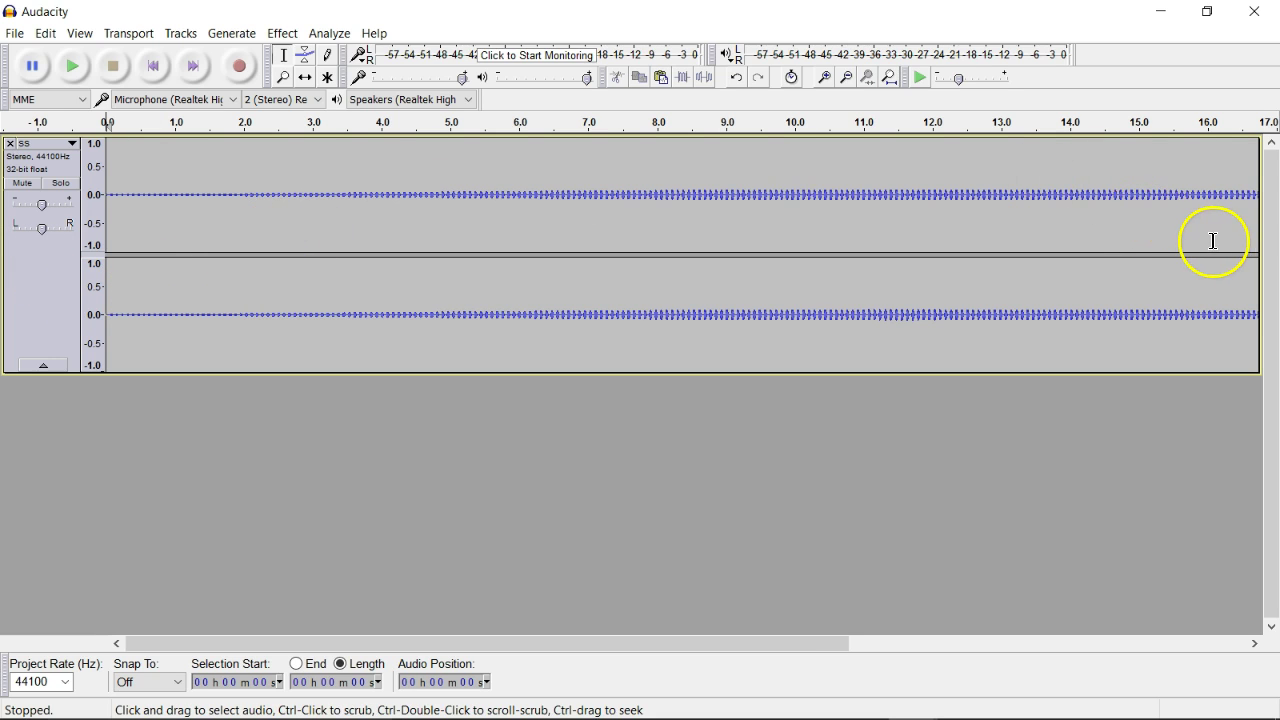
Fit the whole SS clip in the window, examine its waveform near the end, and return the cursor to the start.
left_click_drag(1209, 234, 1275, 246)
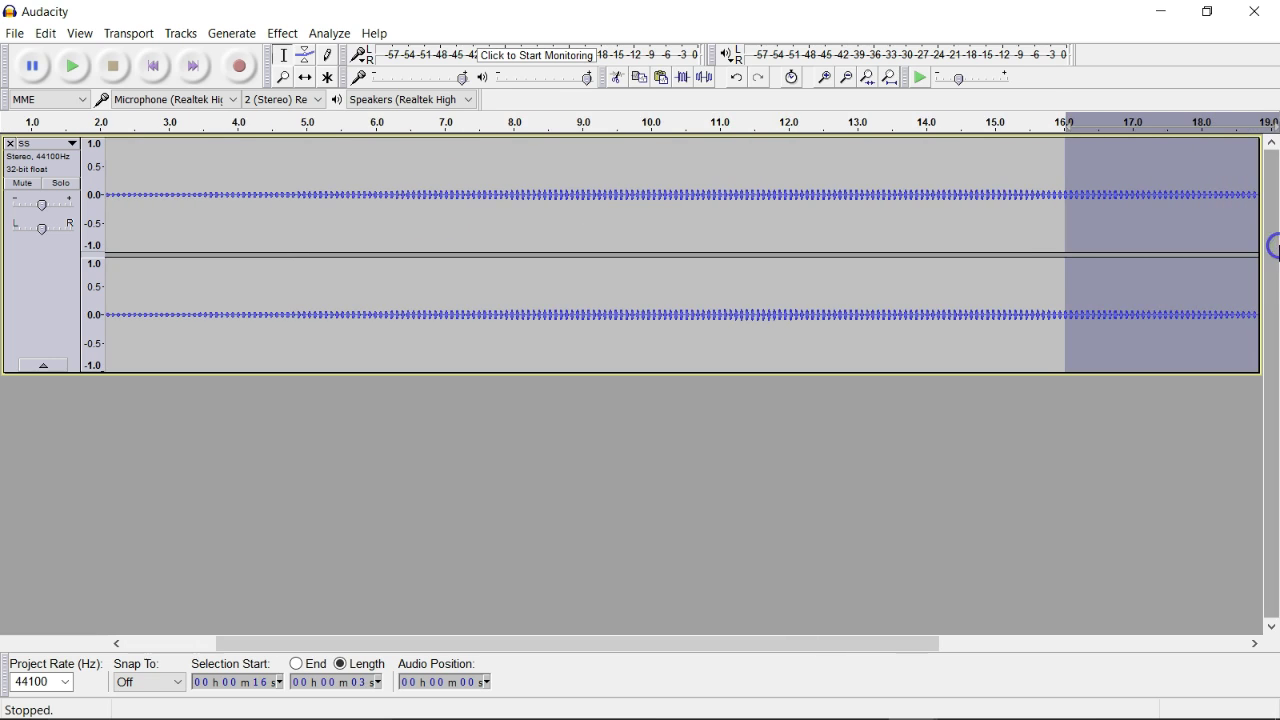
left_click(890, 80)
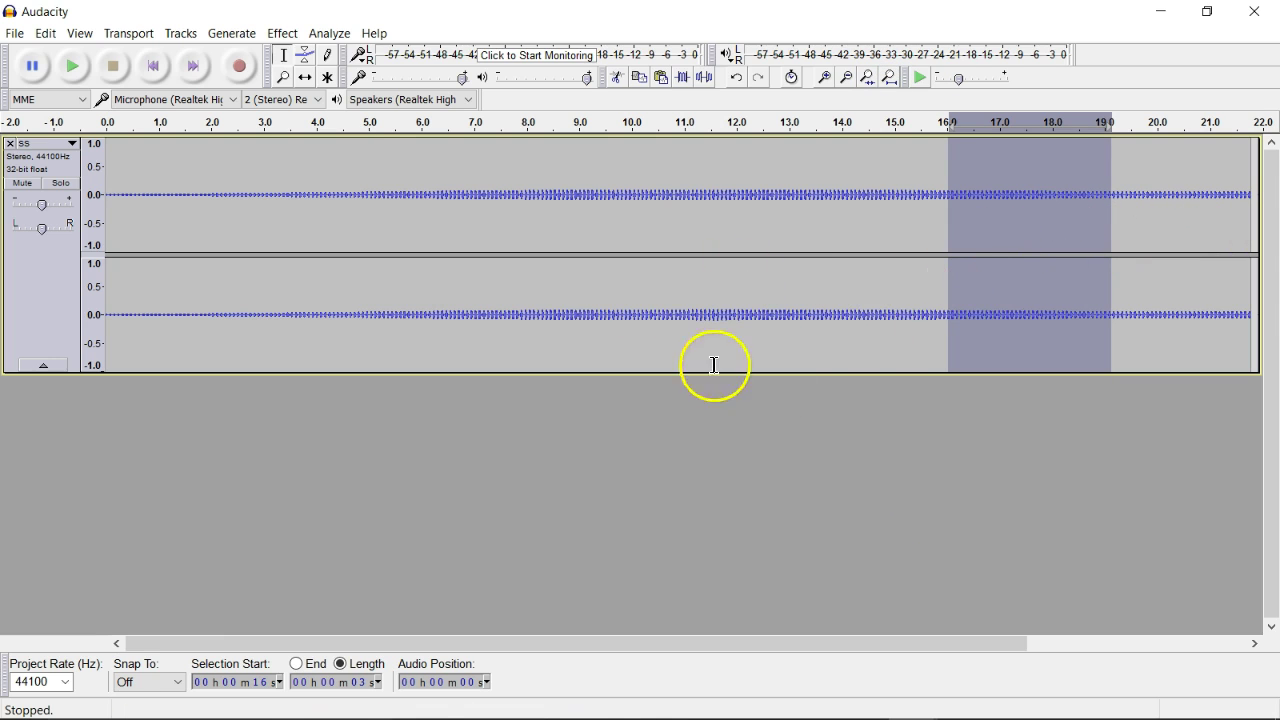
left_click(1237, 233)
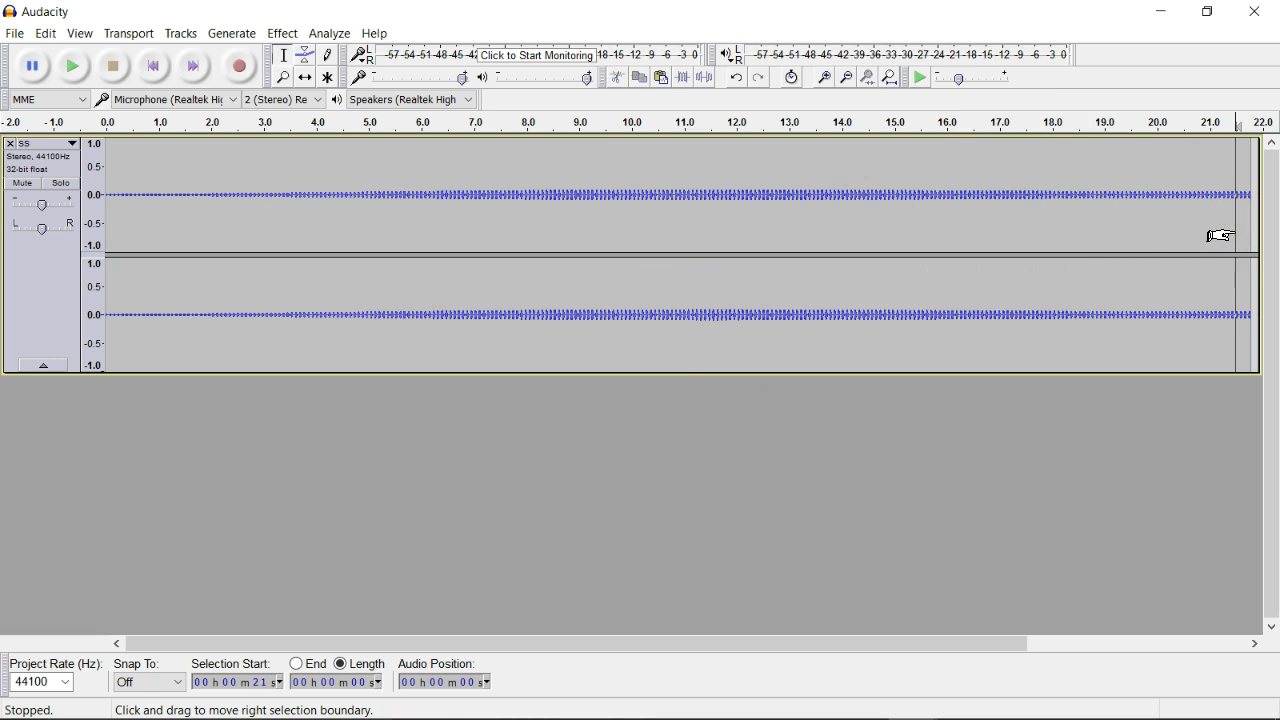
left_click(1178, 227)
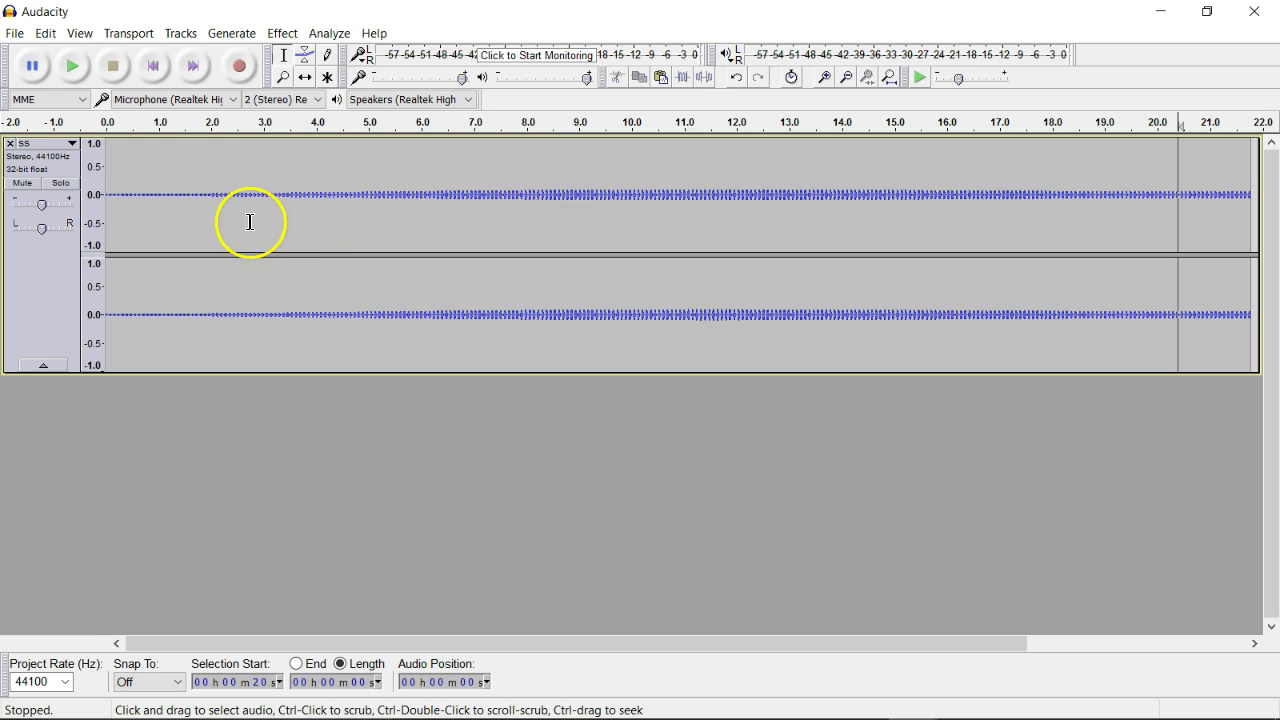
left_click(154, 70)
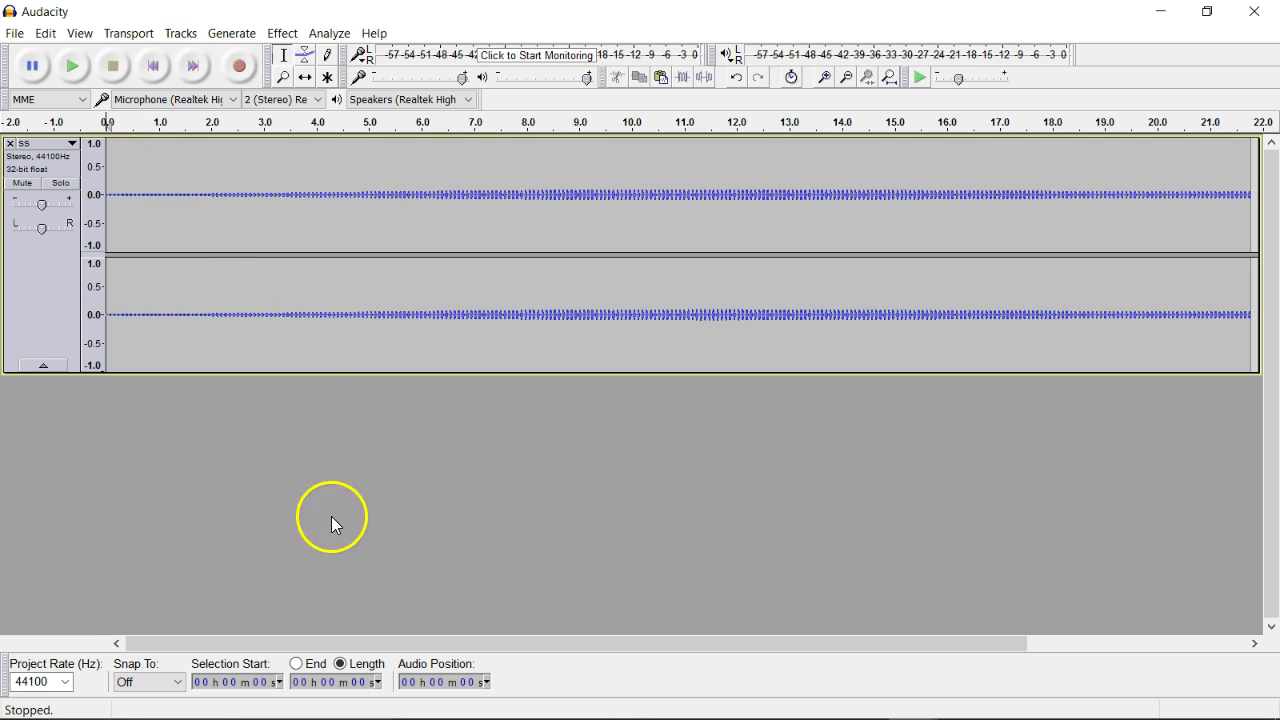
Select the entire SS clip and add a new stereo track below it.
left_click(15, 260)
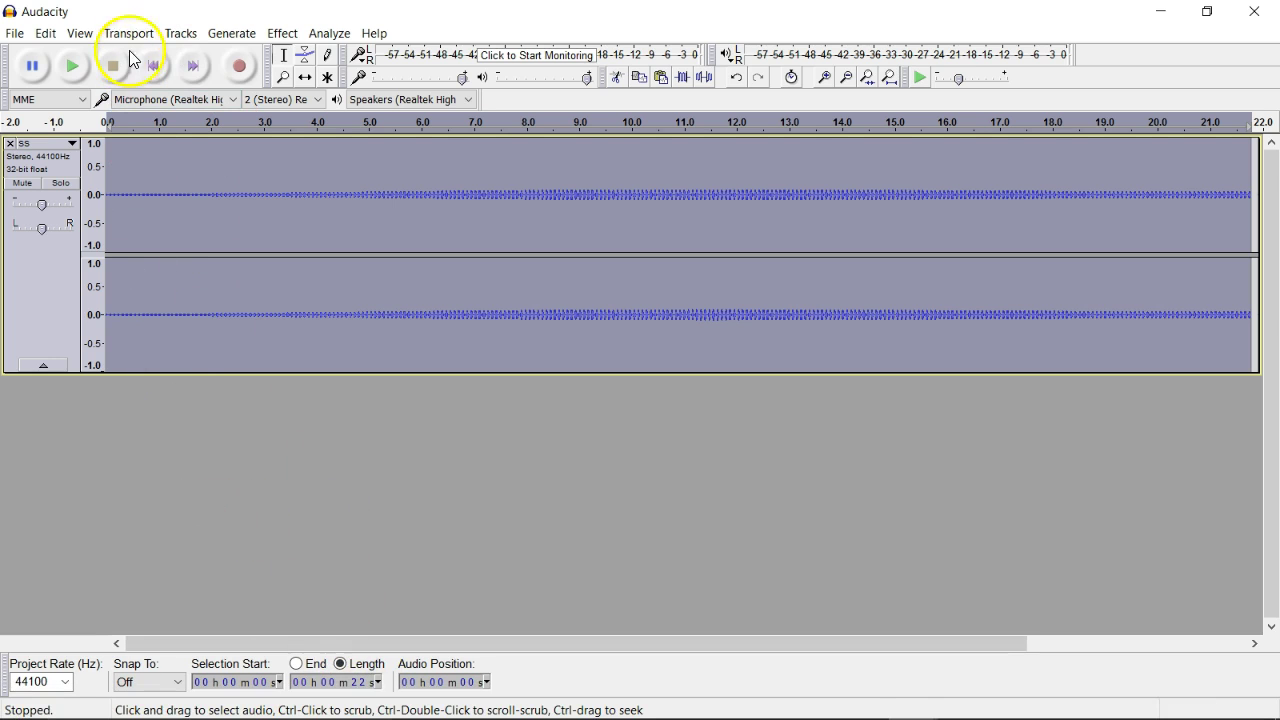
left_click(221, 33)
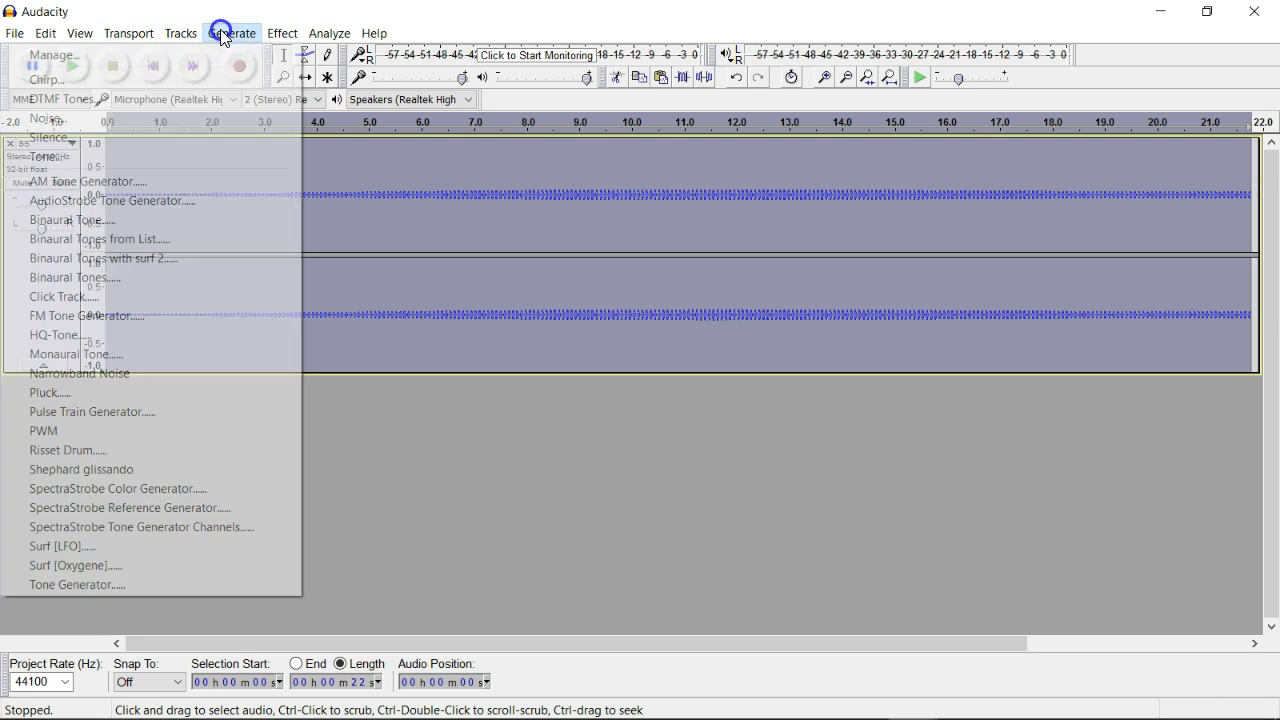
mouse_move(181, 38)
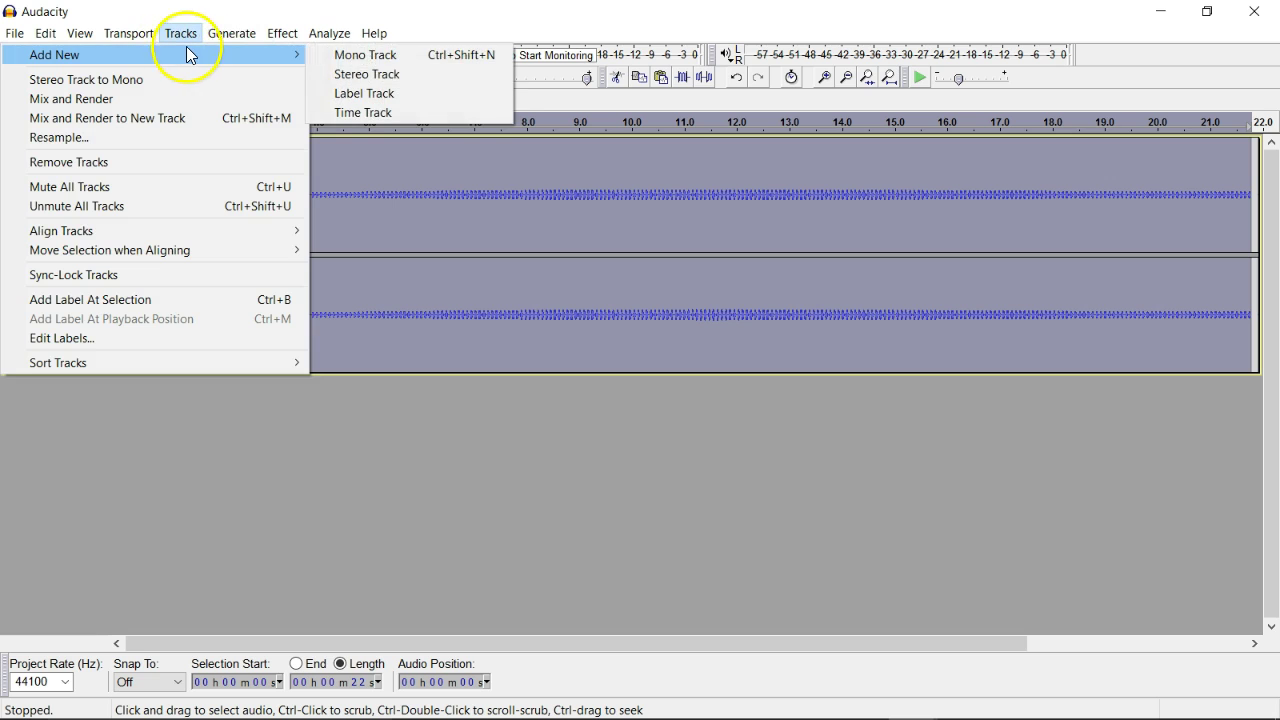
left_click(337, 76)
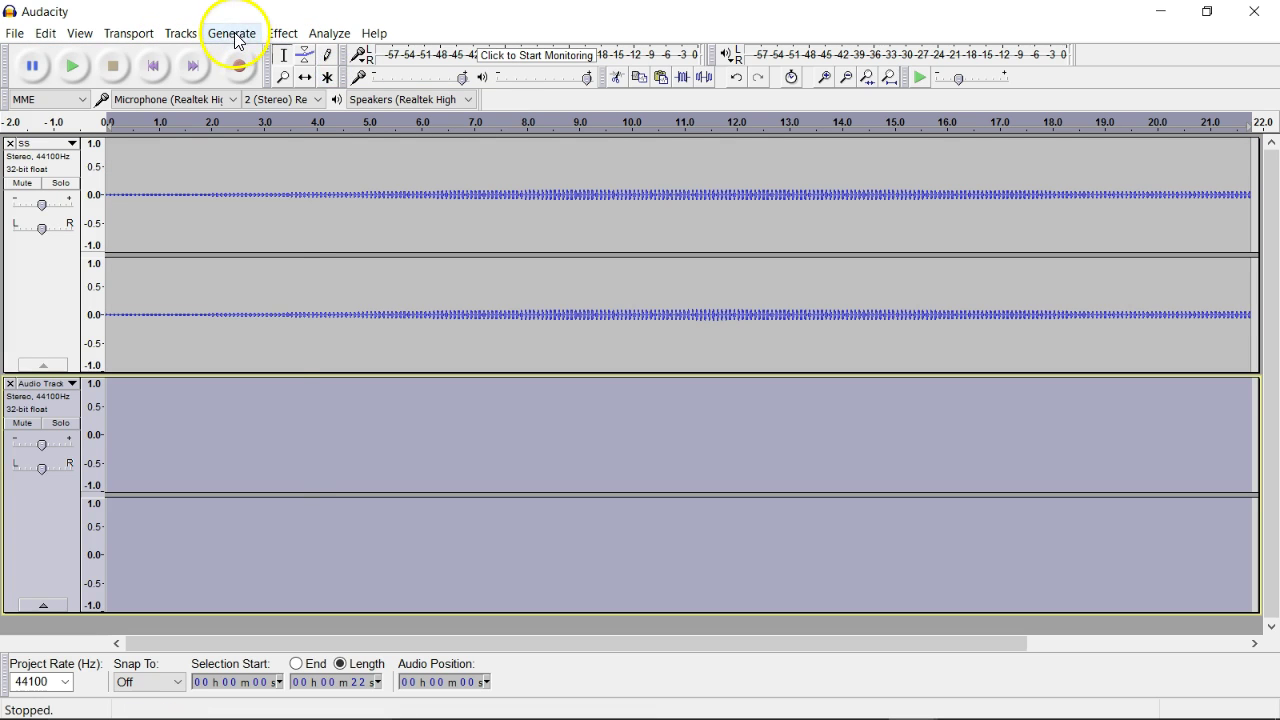
Generate a 22-second reference signal in the new stereo track with the SpectraStrobe Reference Generator.
left_click(231, 33)
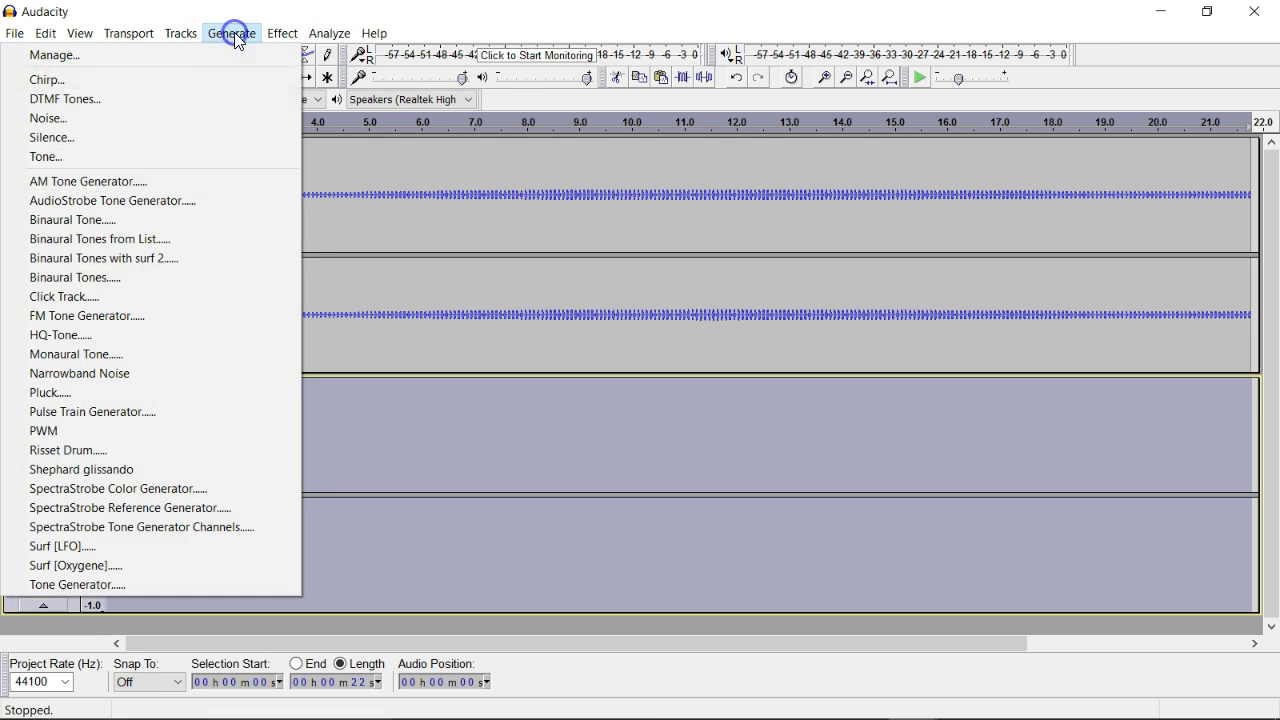
left_click(207, 508)
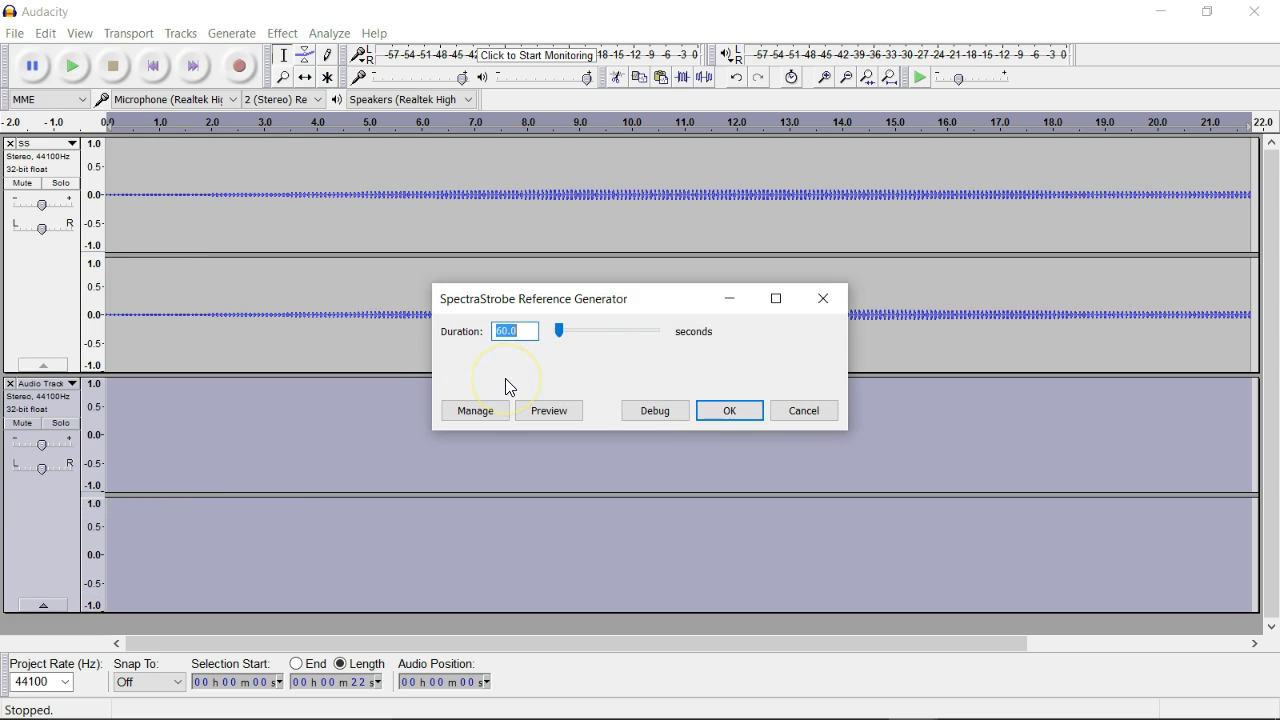
type("22")
left_click(718, 410)
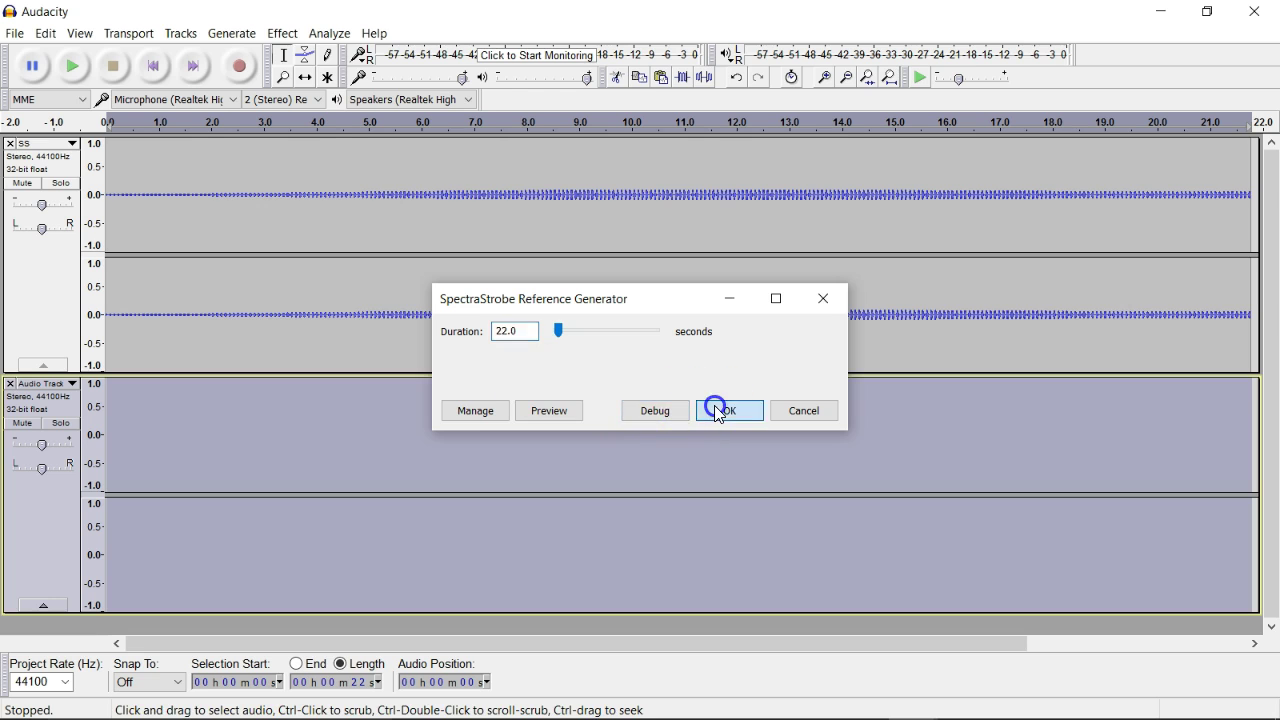
Try to apply the SS Ref LFO chain to the current project.
left_click(12, 36)
left_click(86, 369)
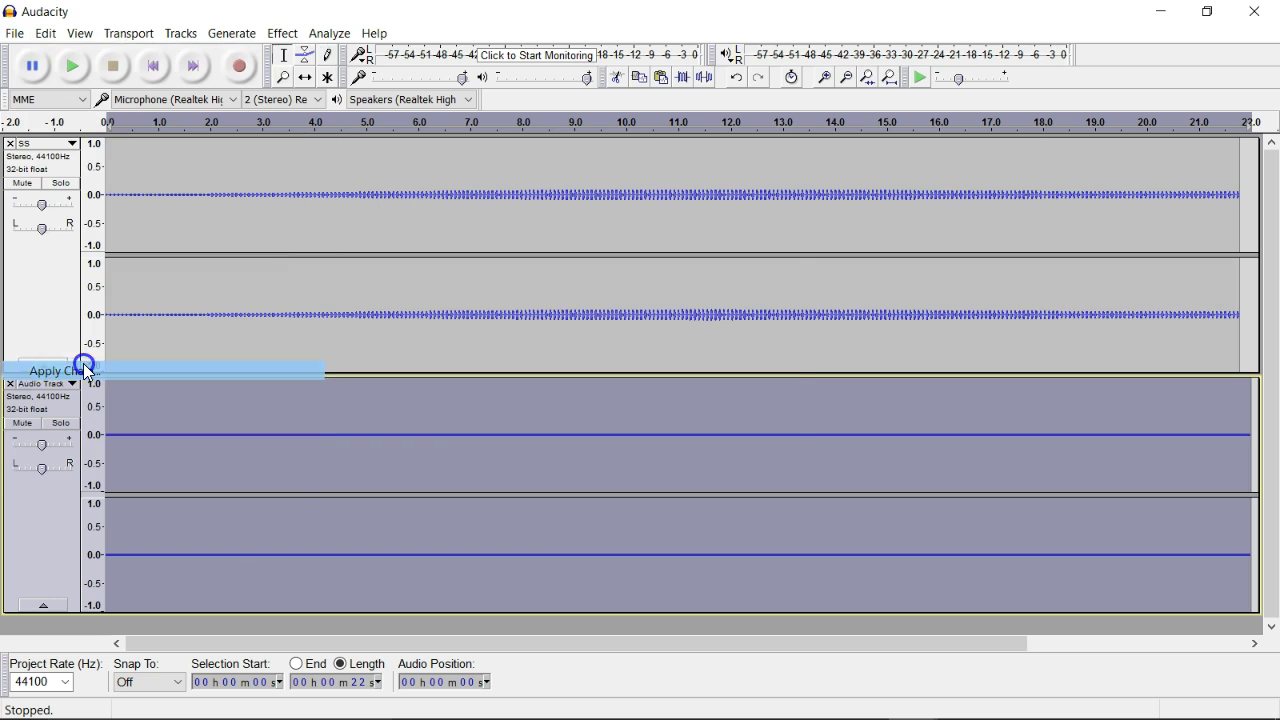
left_click(788, 340)
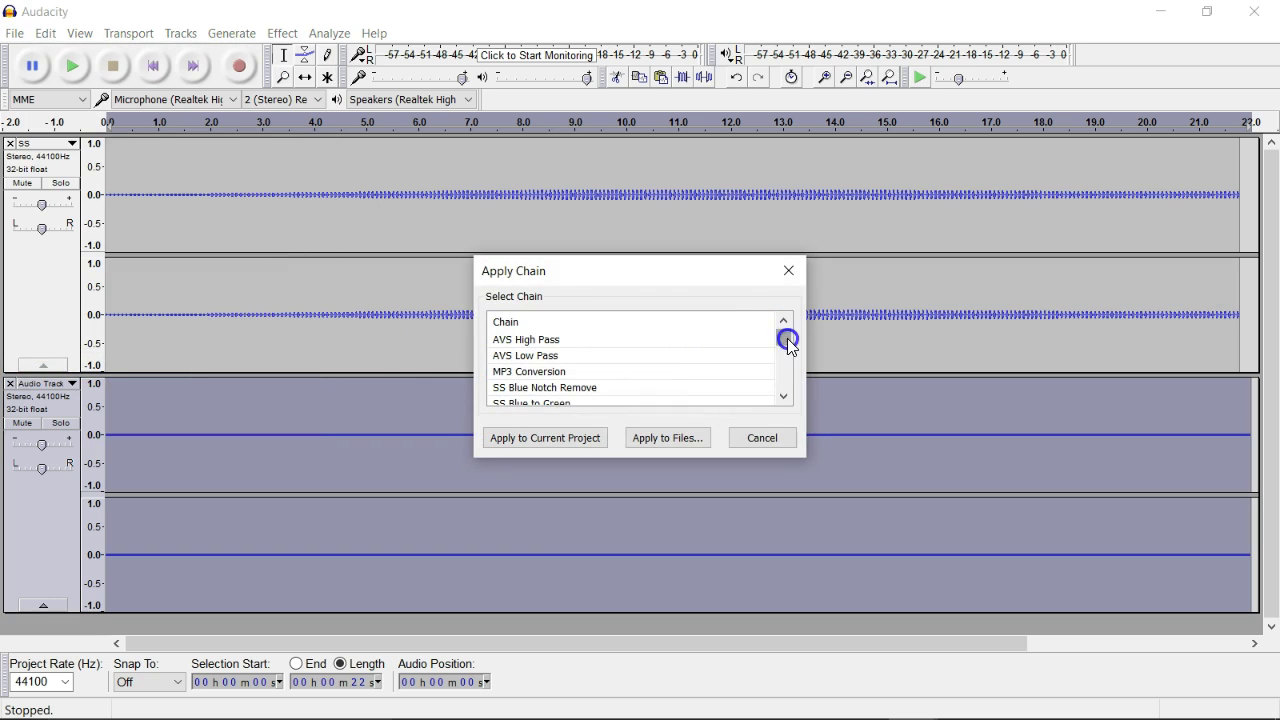
left_click_drag(788, 340, 786, 398)
left_click(585, 358)
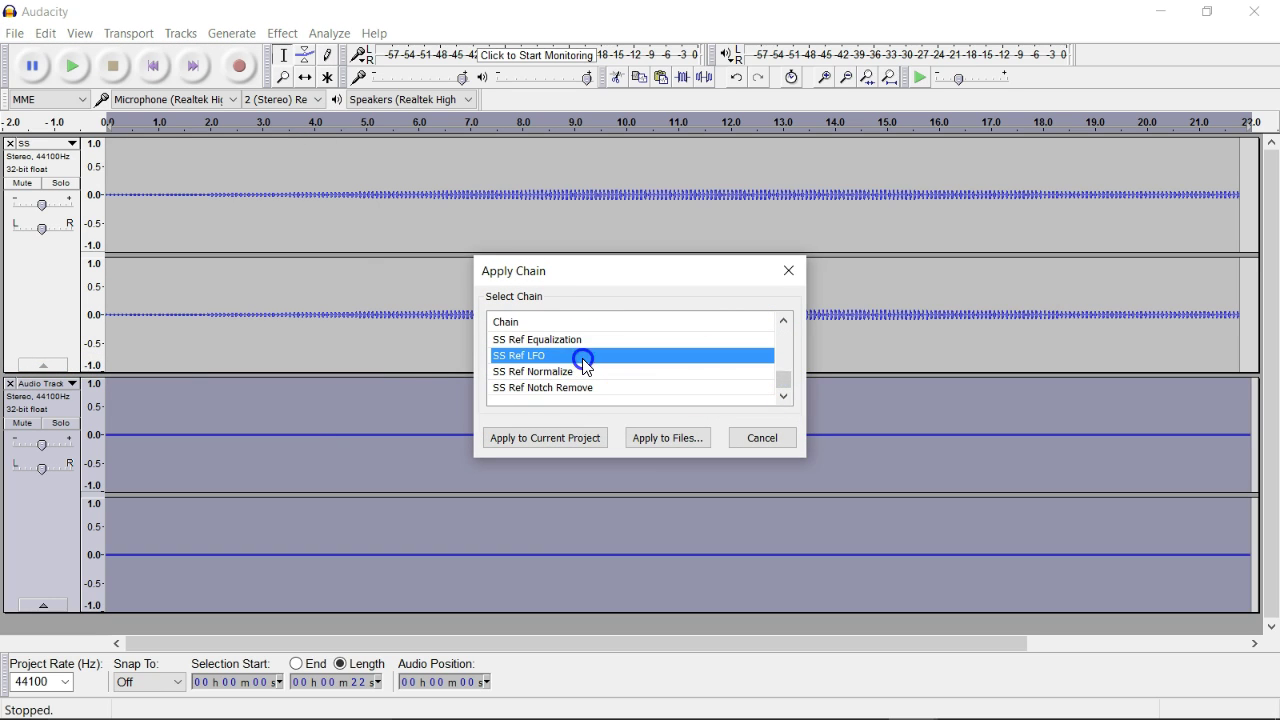
left_click(571, 445)
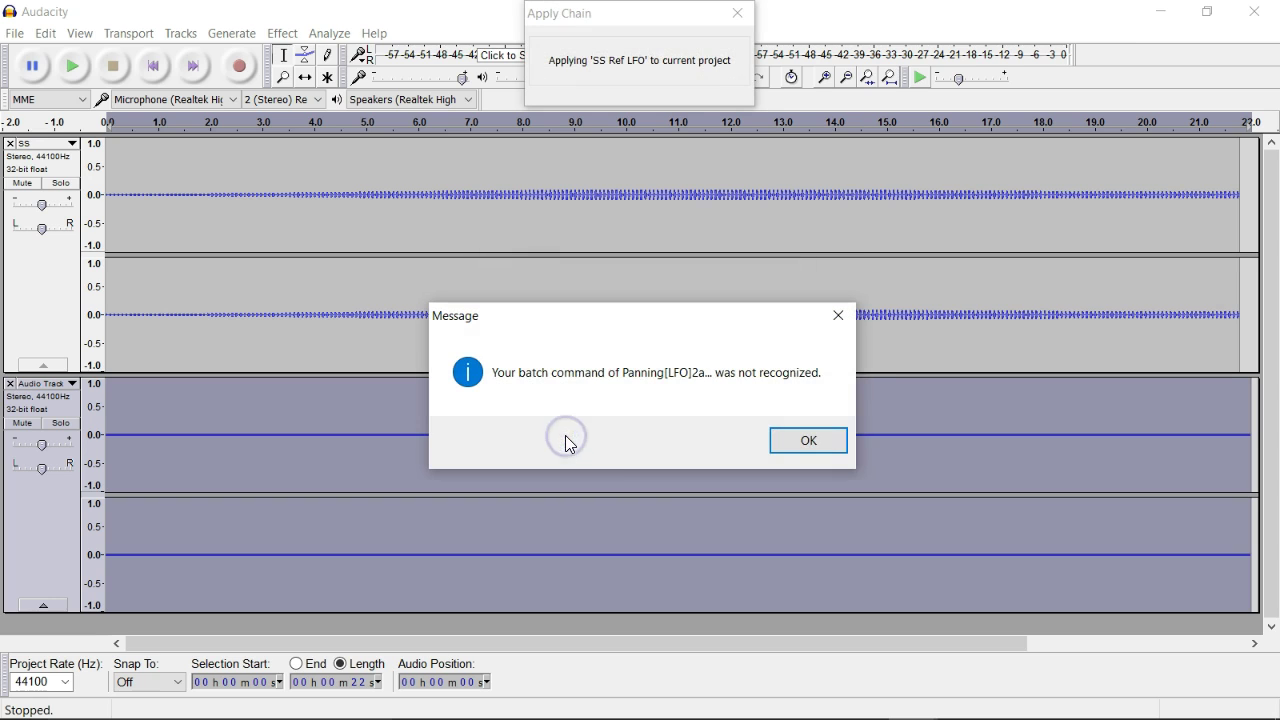
left_click(789, 441)
Look up the Panning [LFO] 2a effect among the available effects.
left_click(282, 34)
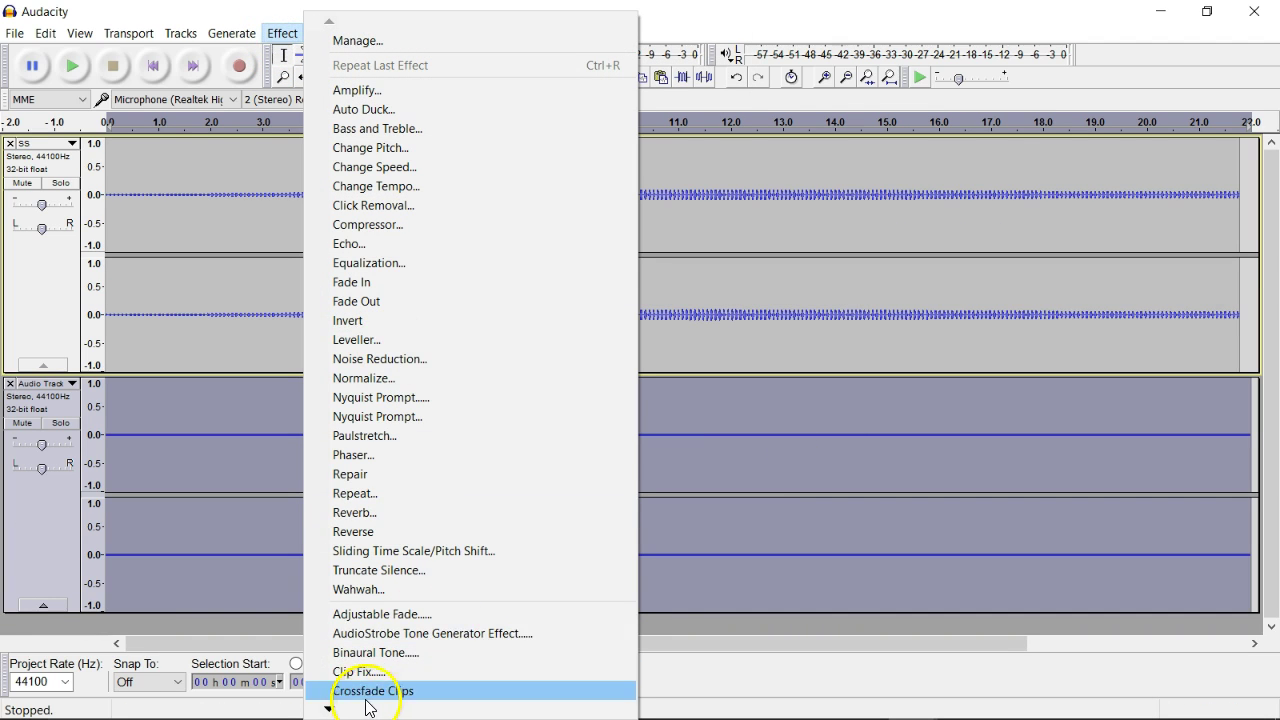
mouse_move(366, 708)
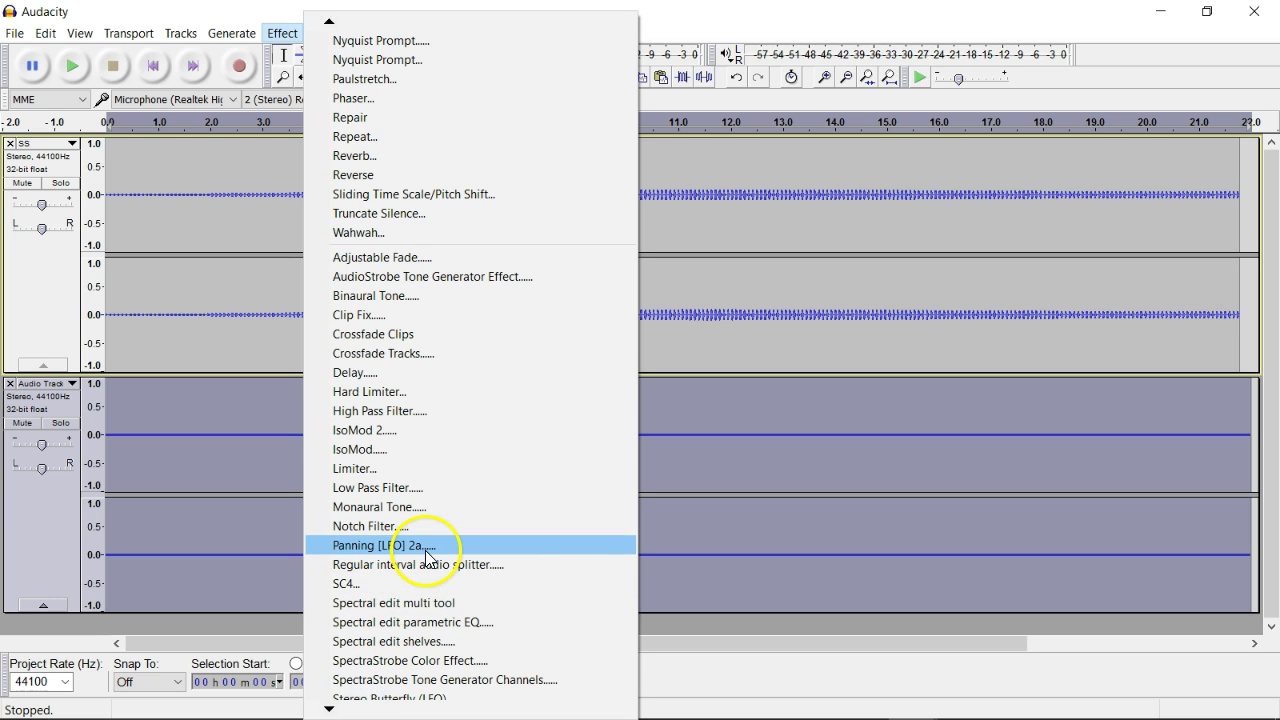
left_click(20, 34)
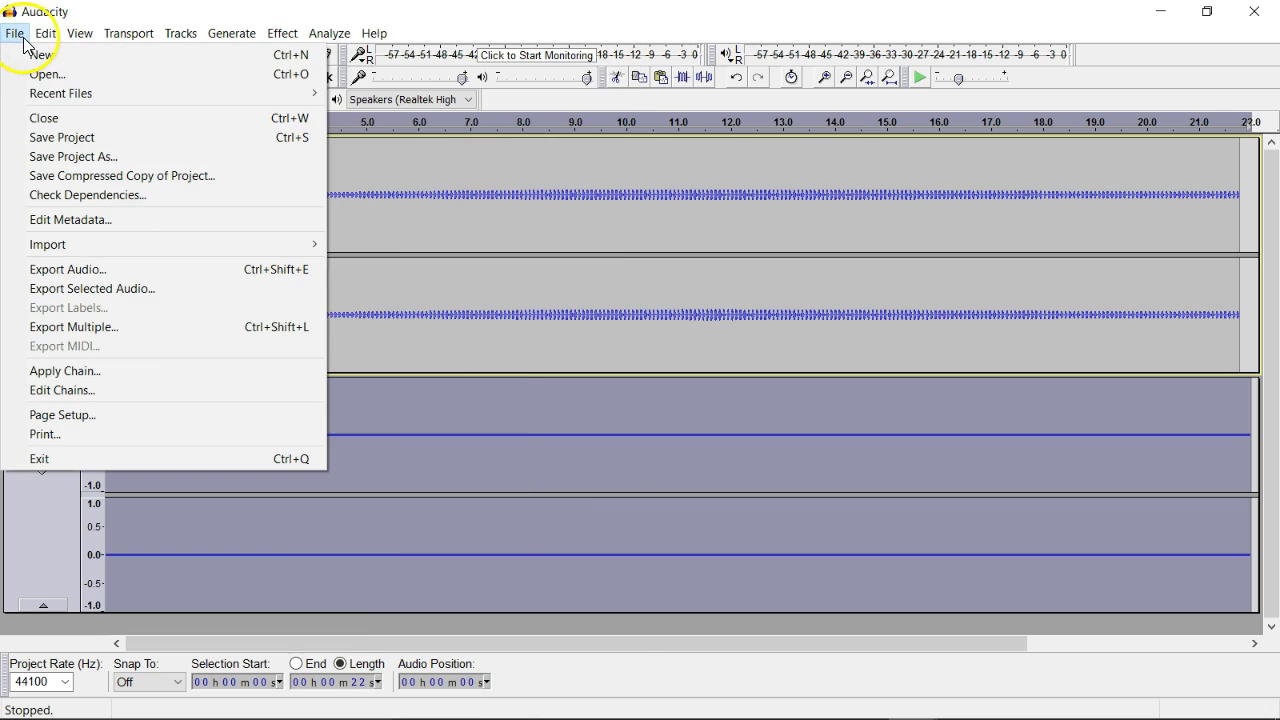
left_click(85, 373)
left_click_drag(783, 342, 783, 380)
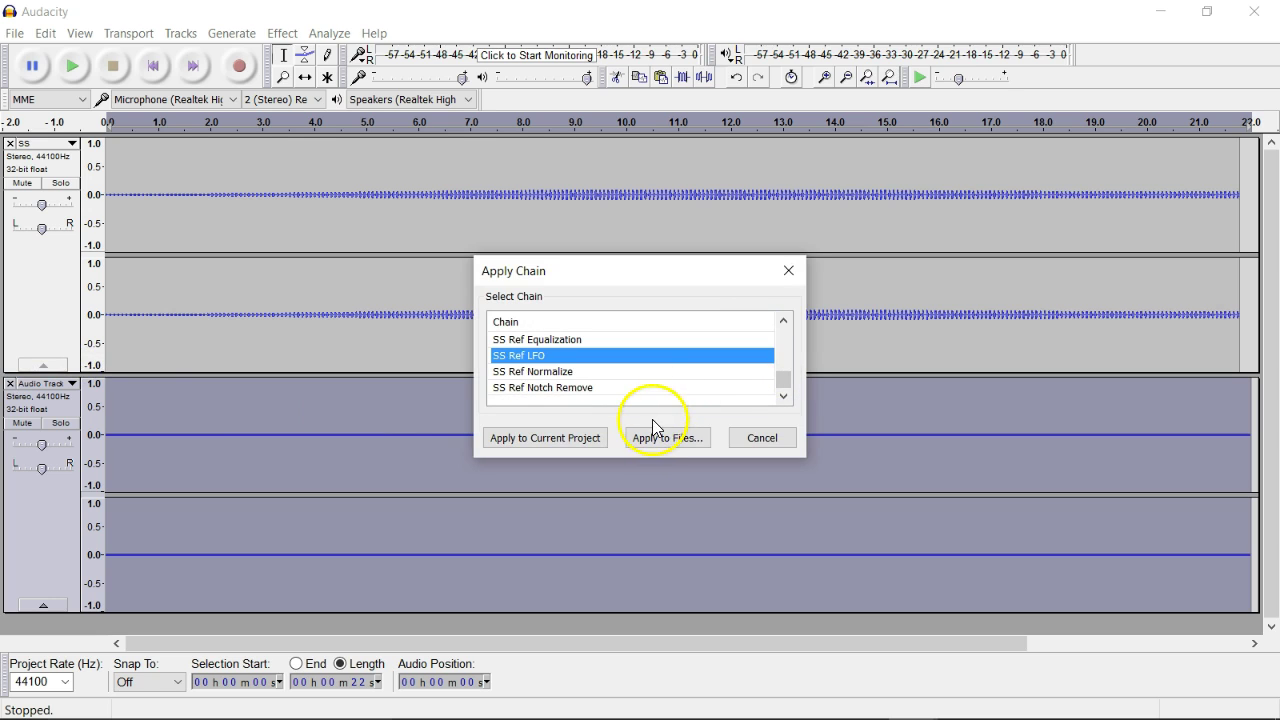
left_click(765, 440)
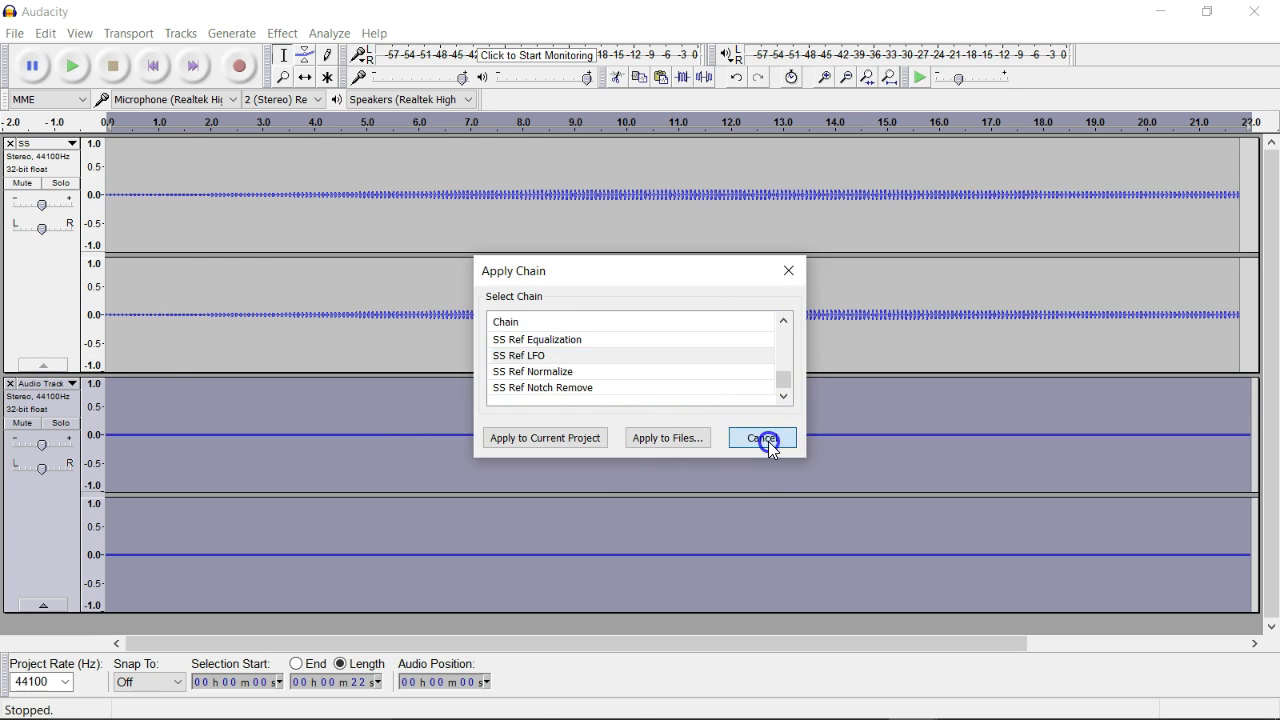
Replace the SS Ref LFO chain's panning parameters with duty 50, left 5, phase 0, rate 0.1, right 95 and a sine waveform.
left_click(14, 33)
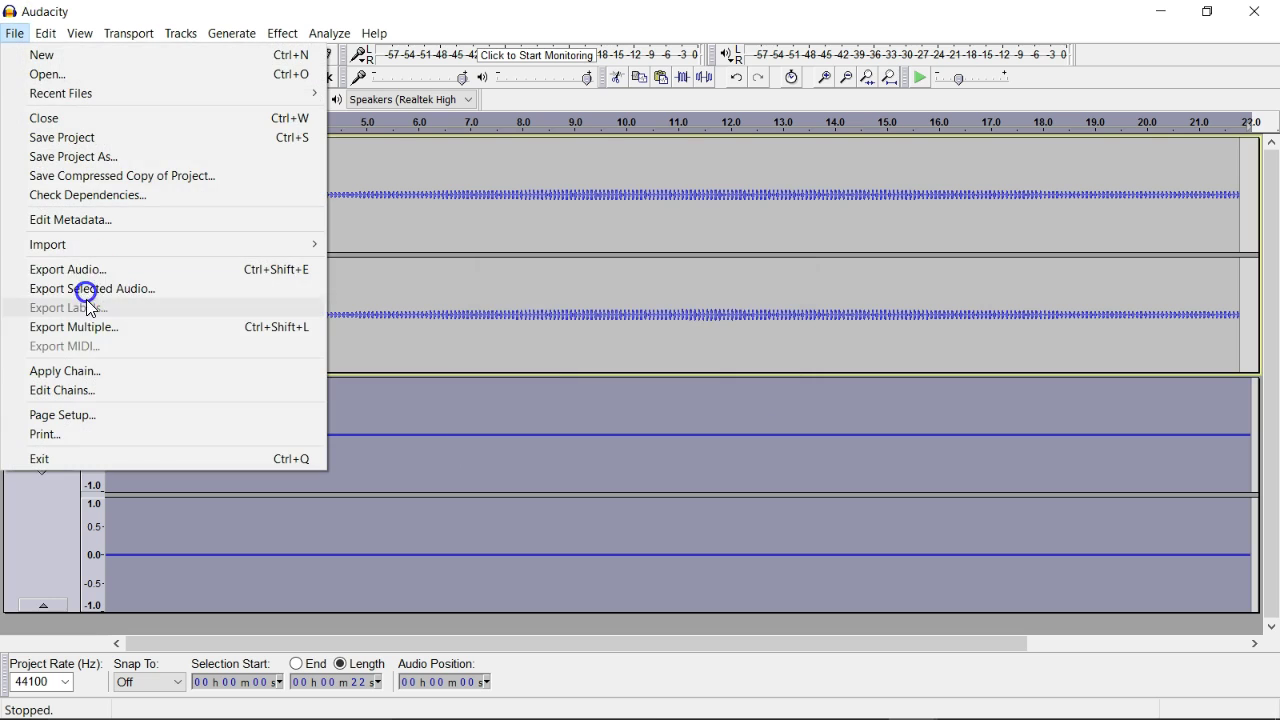
left_click(88, 392)
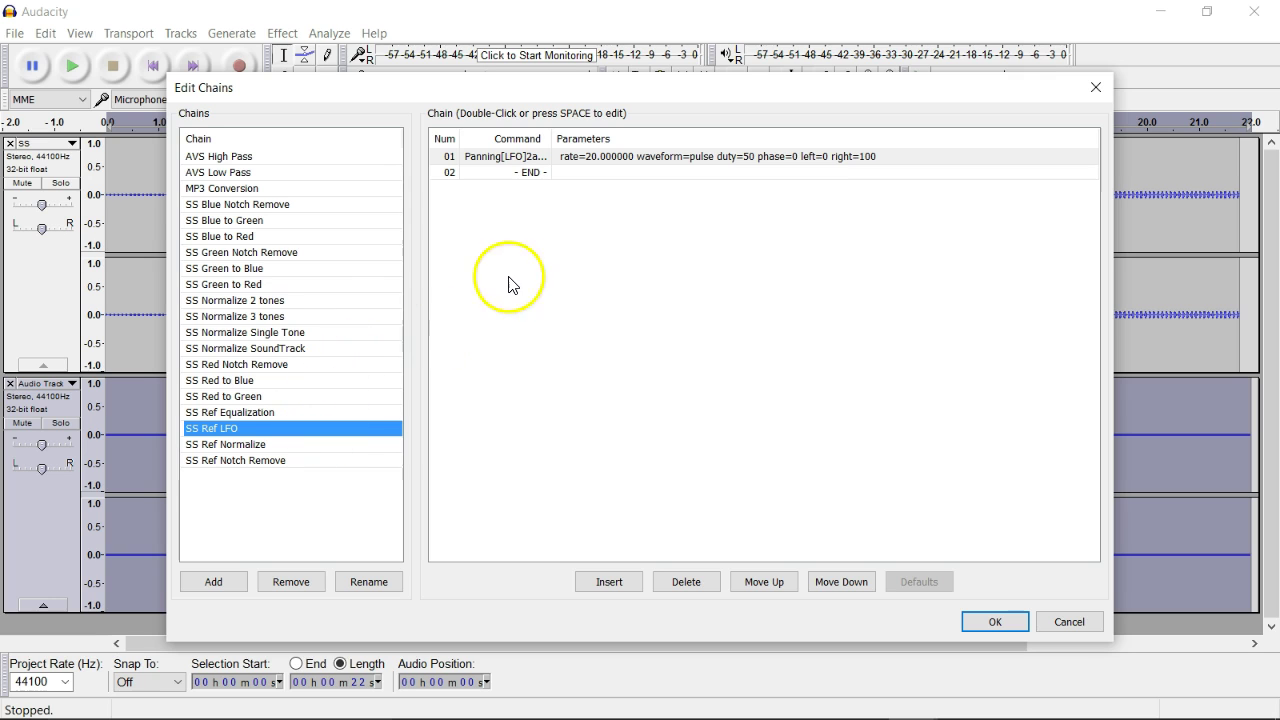
left_click(645, 162)
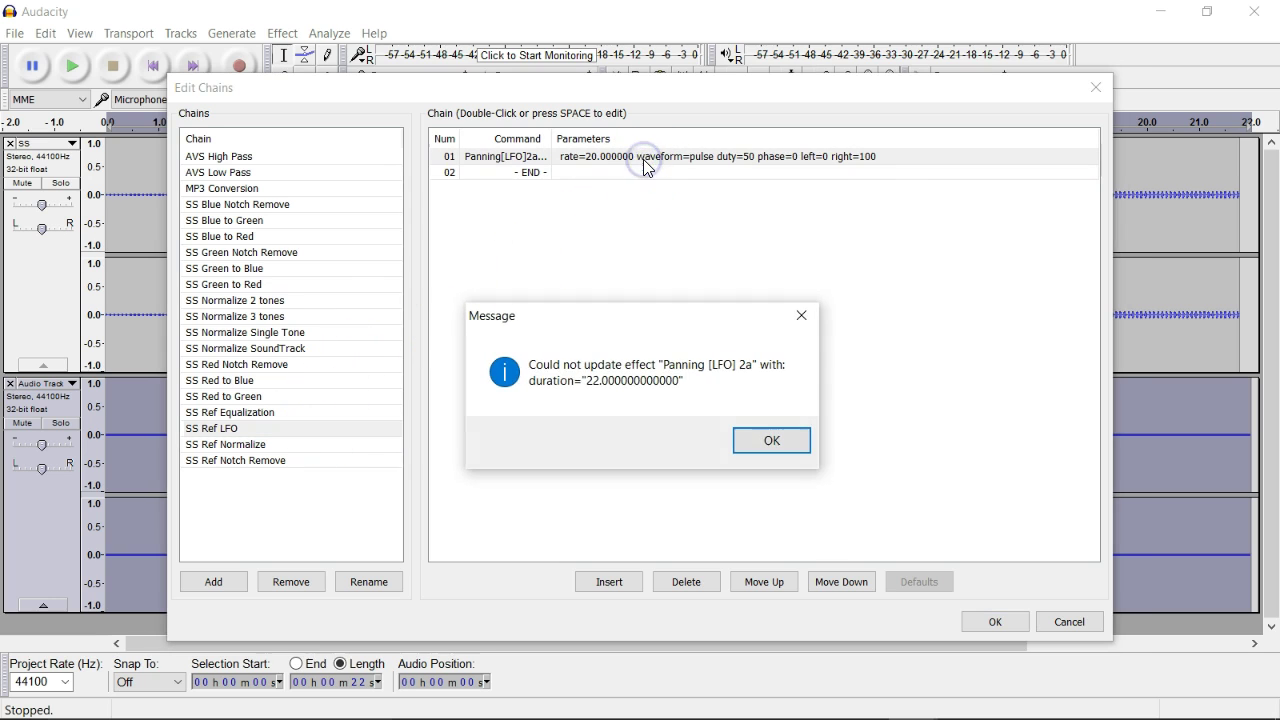
left_click(768, 441)
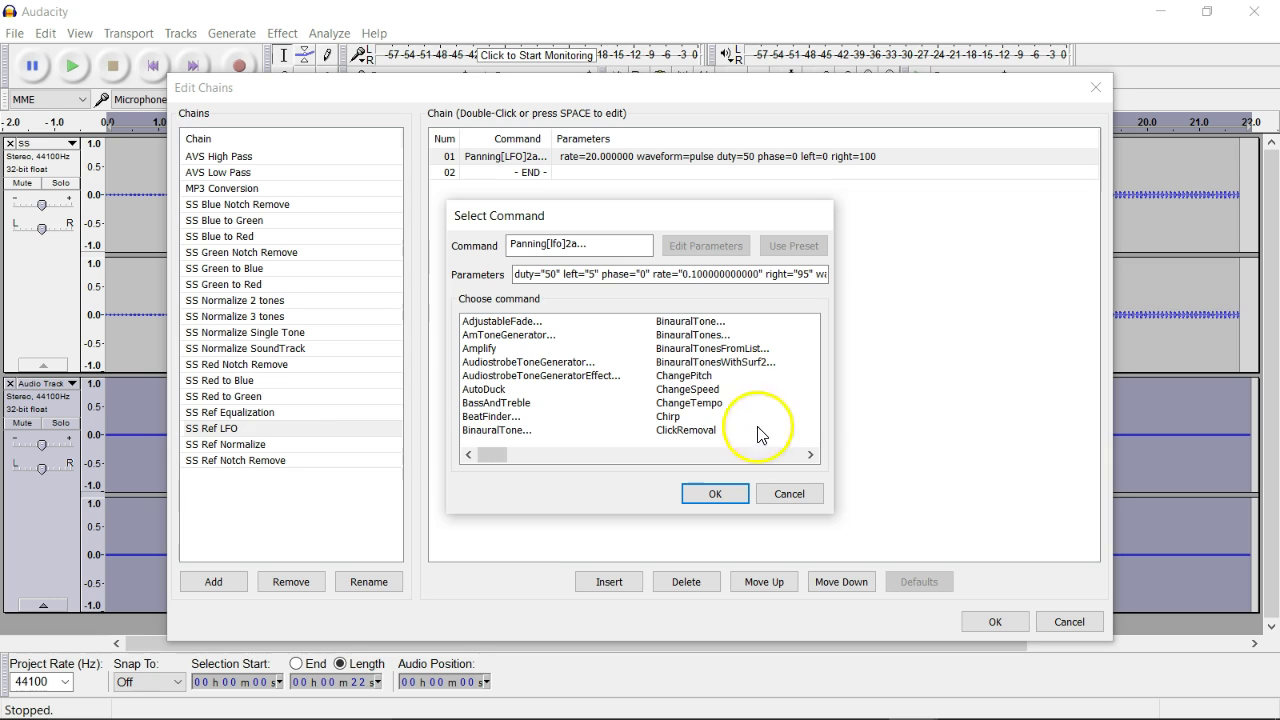
left_click(704, 274)
left_click_drag(704, 274, 837, 279)
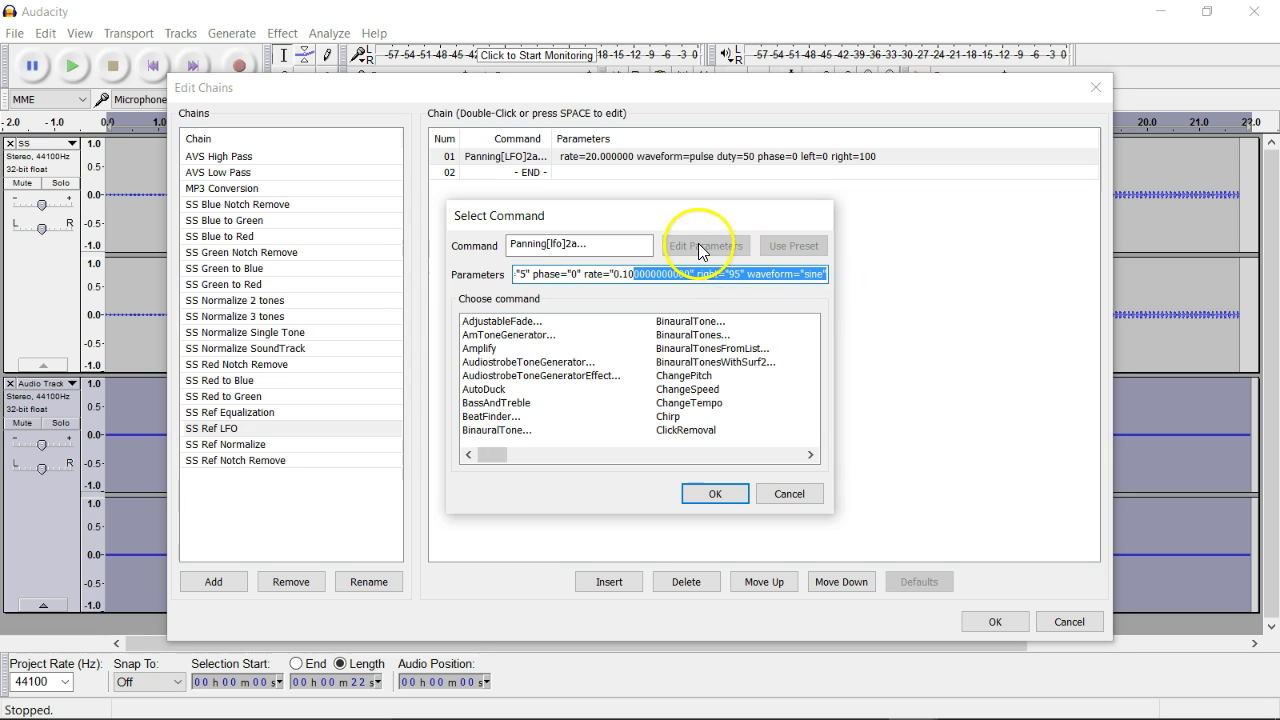
left_click(641, 274)
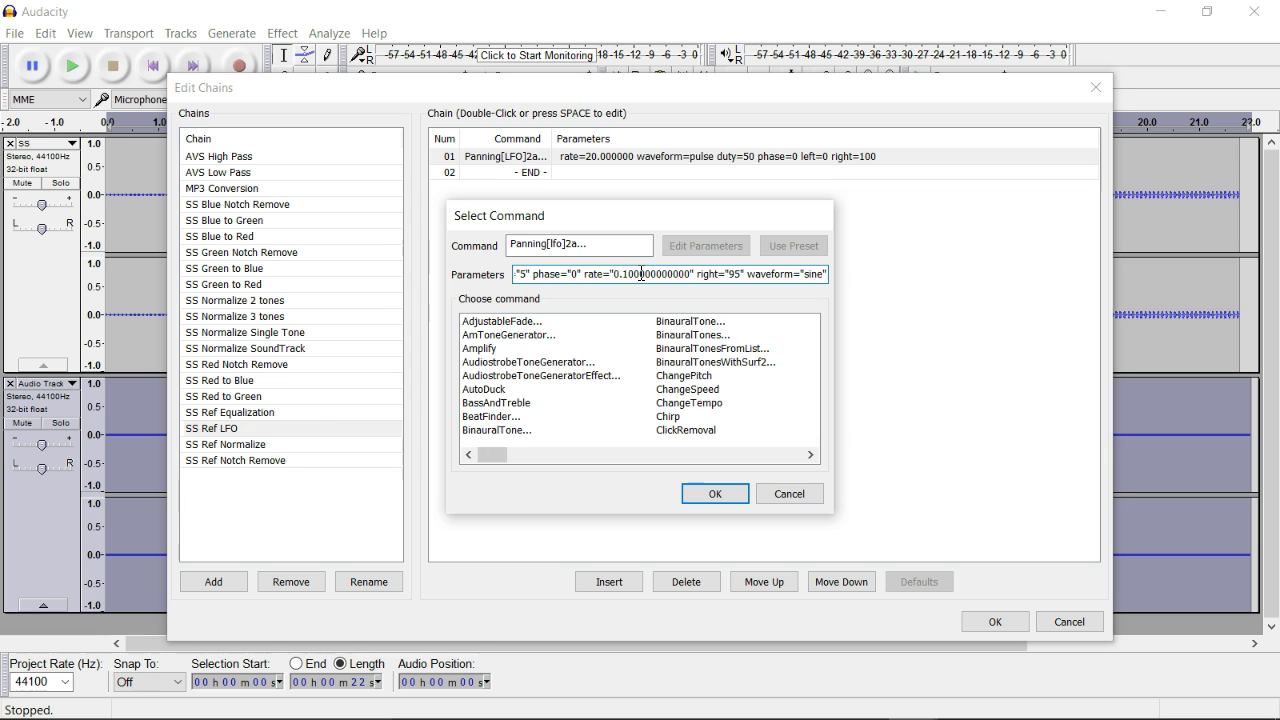
left_click_drag(641, 274, 422, 292)
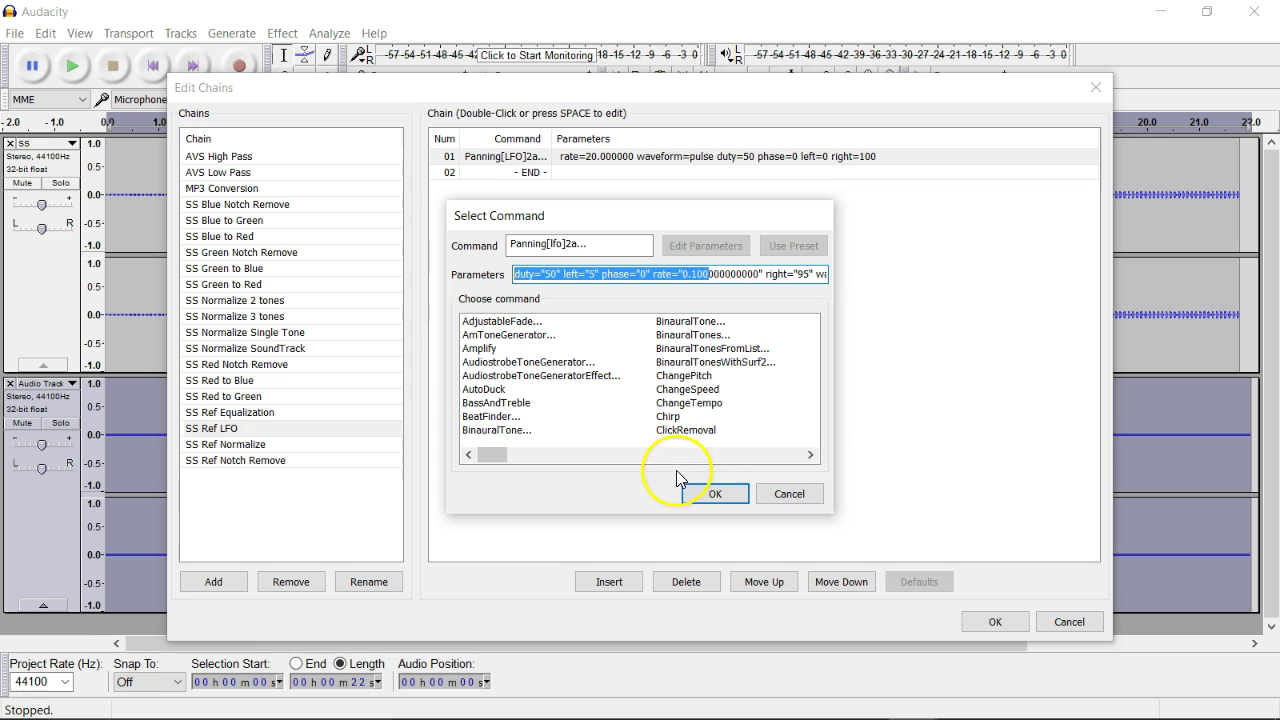
left_click(711, 494)
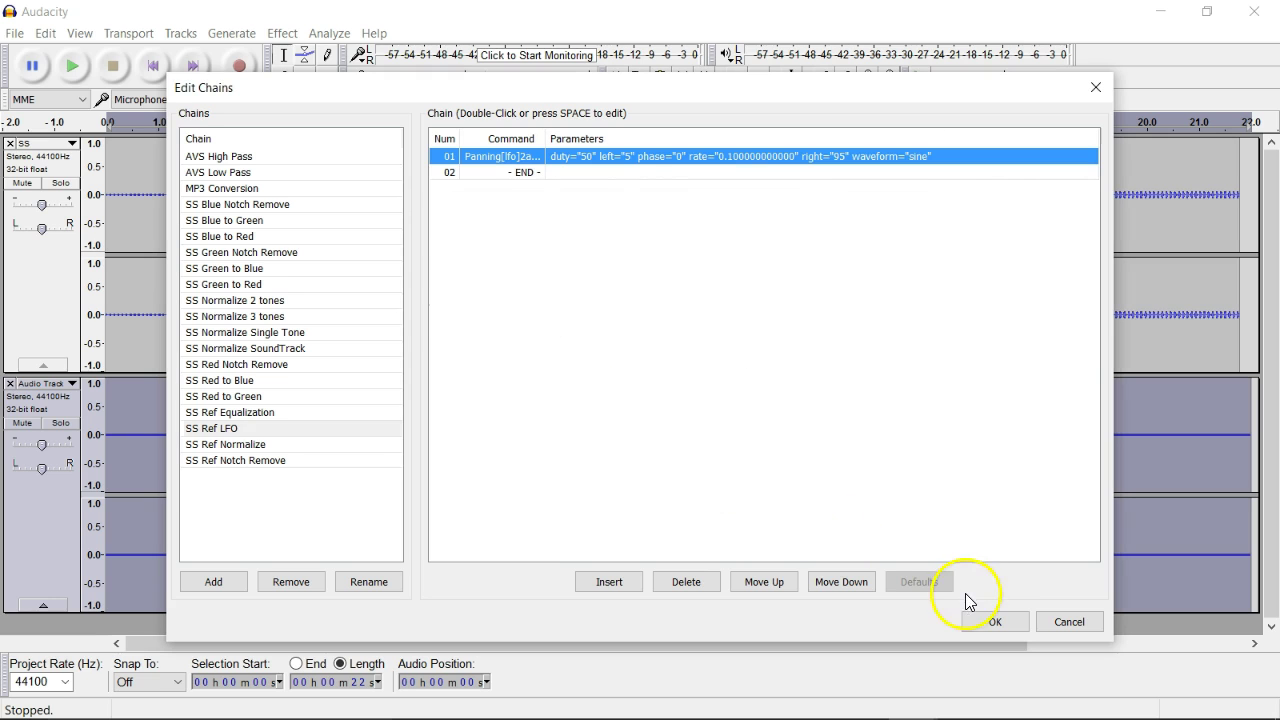
left_click(995, 622)
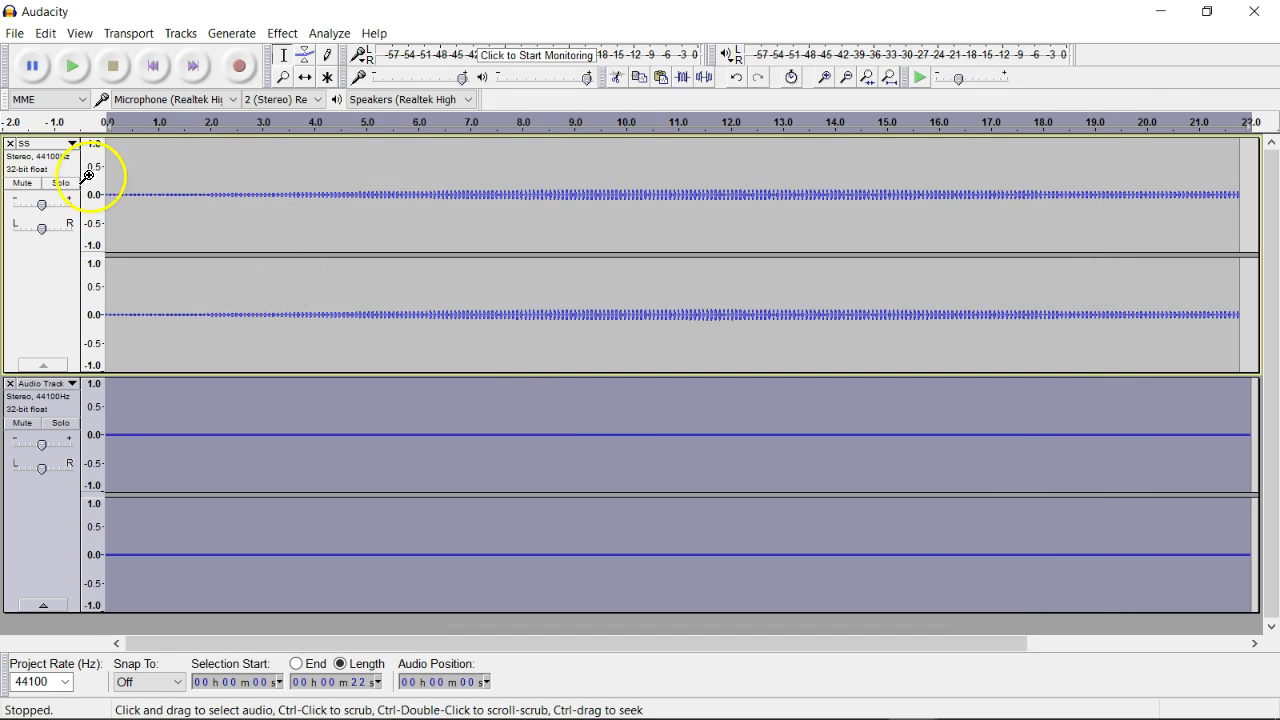
Apply the SS Ref LFO chain to the reference signal in the current project.
left_click(15, 33)
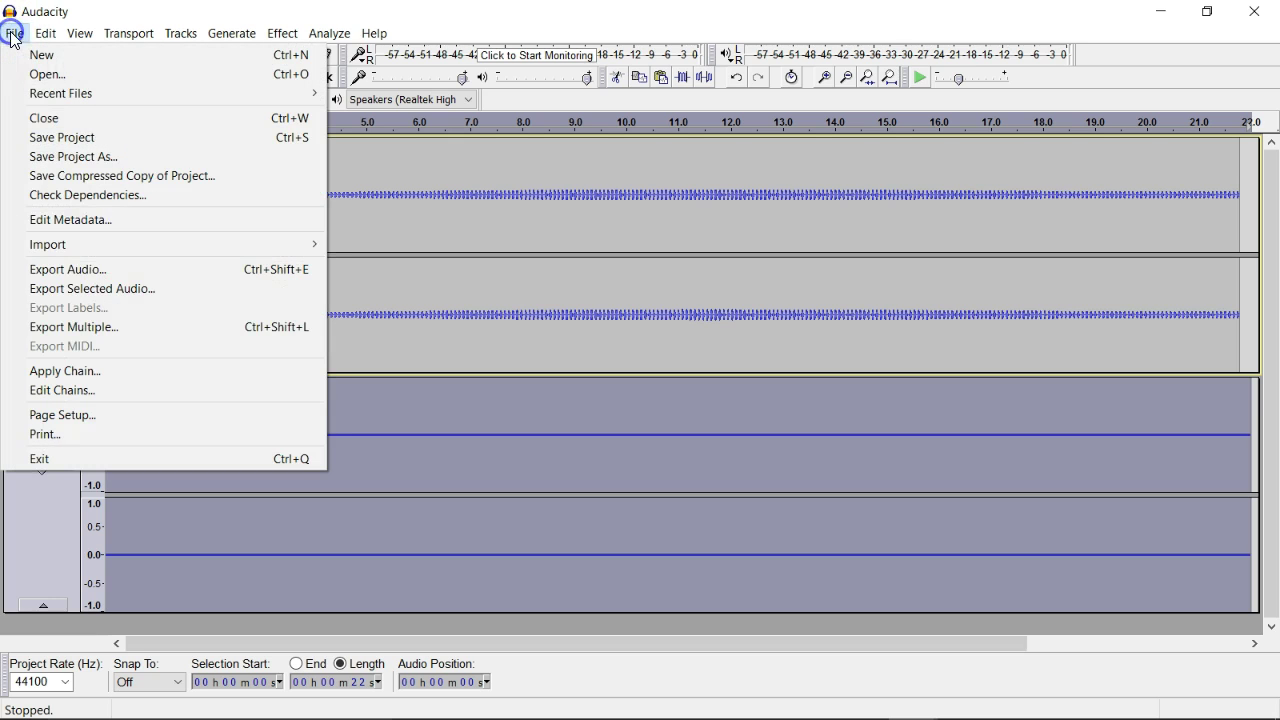
left_click(97, 370)
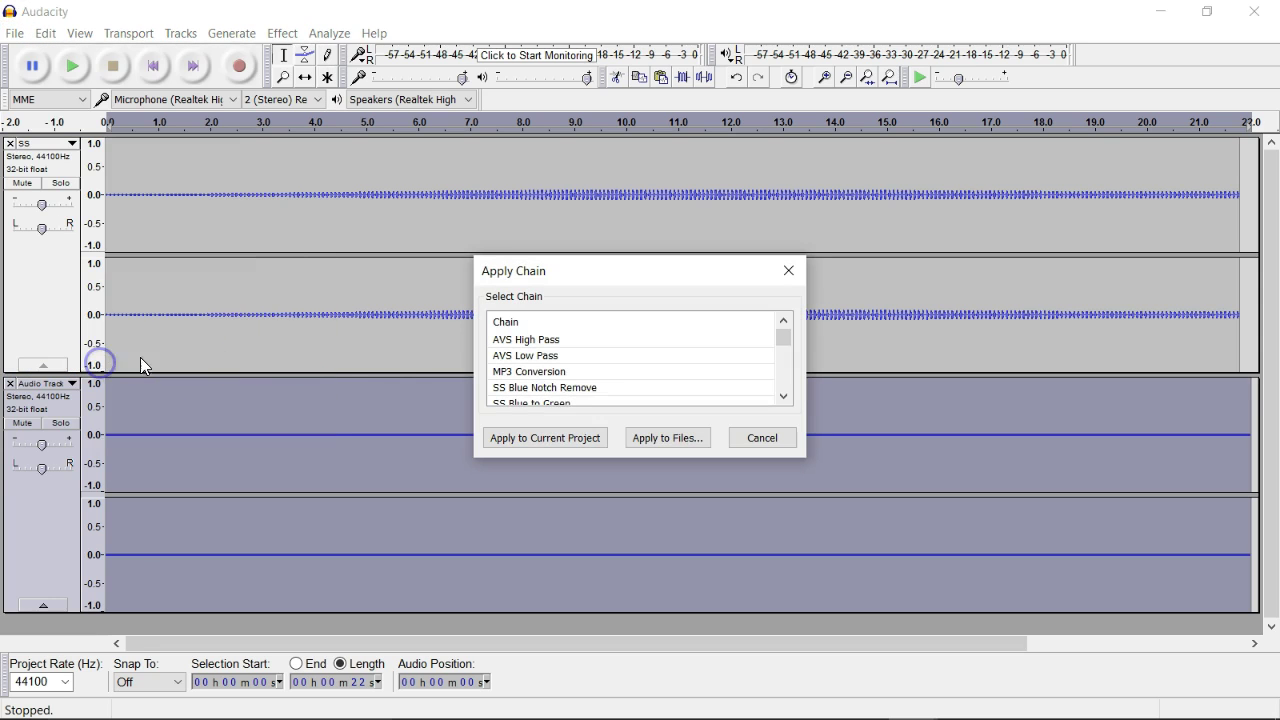
left_click_drag(785, 338, 781, 384)
left_click(571, 438)
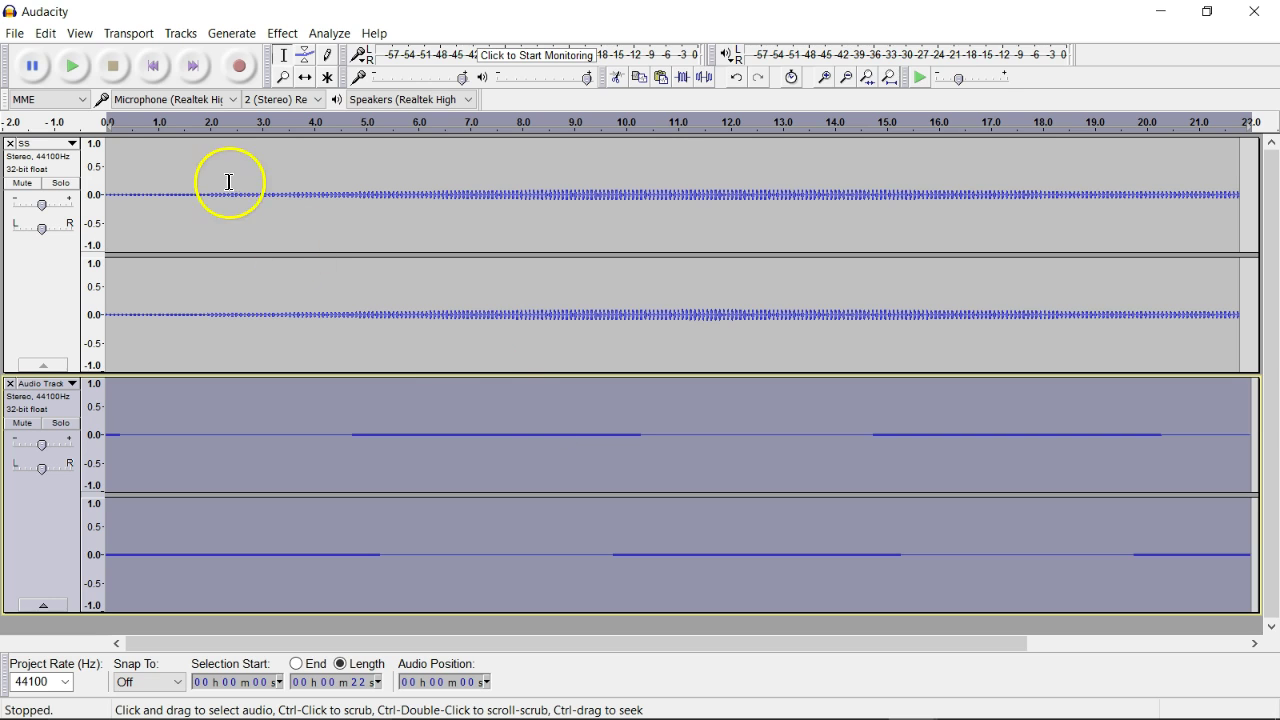
Review the Panning [LFO] 2a parameters stored in the SS Ref LFO chain without changing them.
left_click(18, 34)
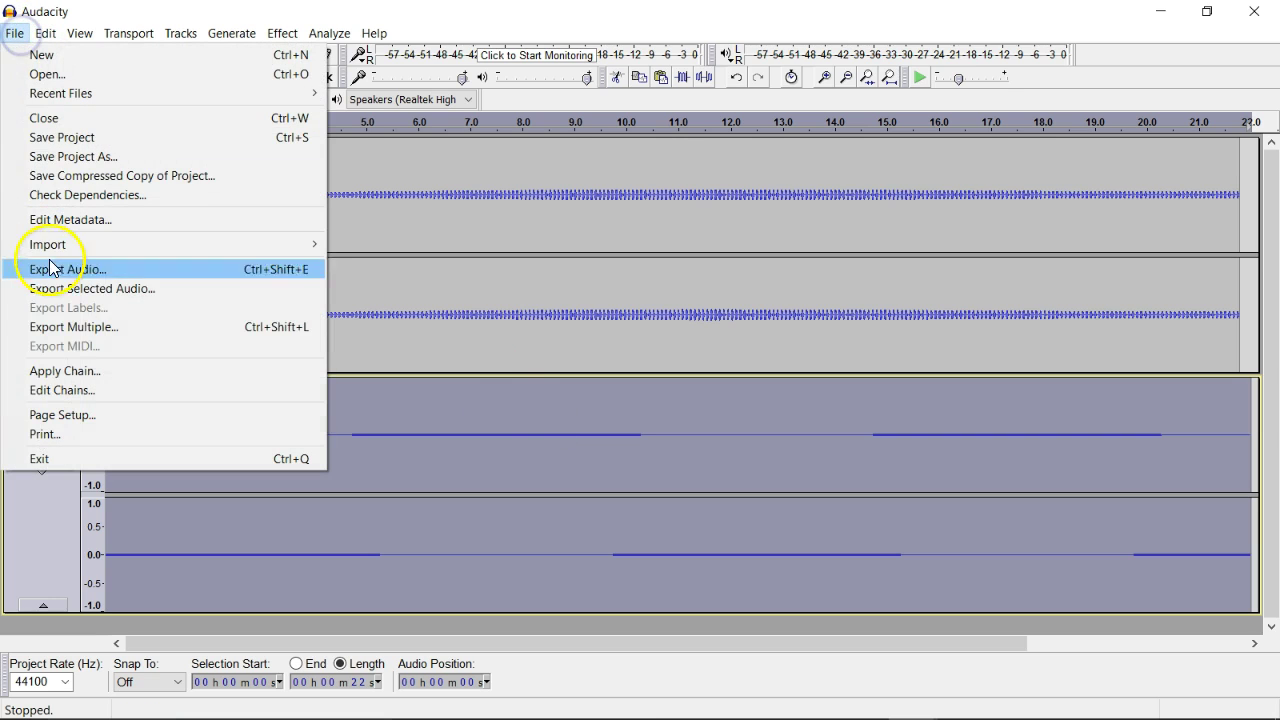
left_click(63, 390)
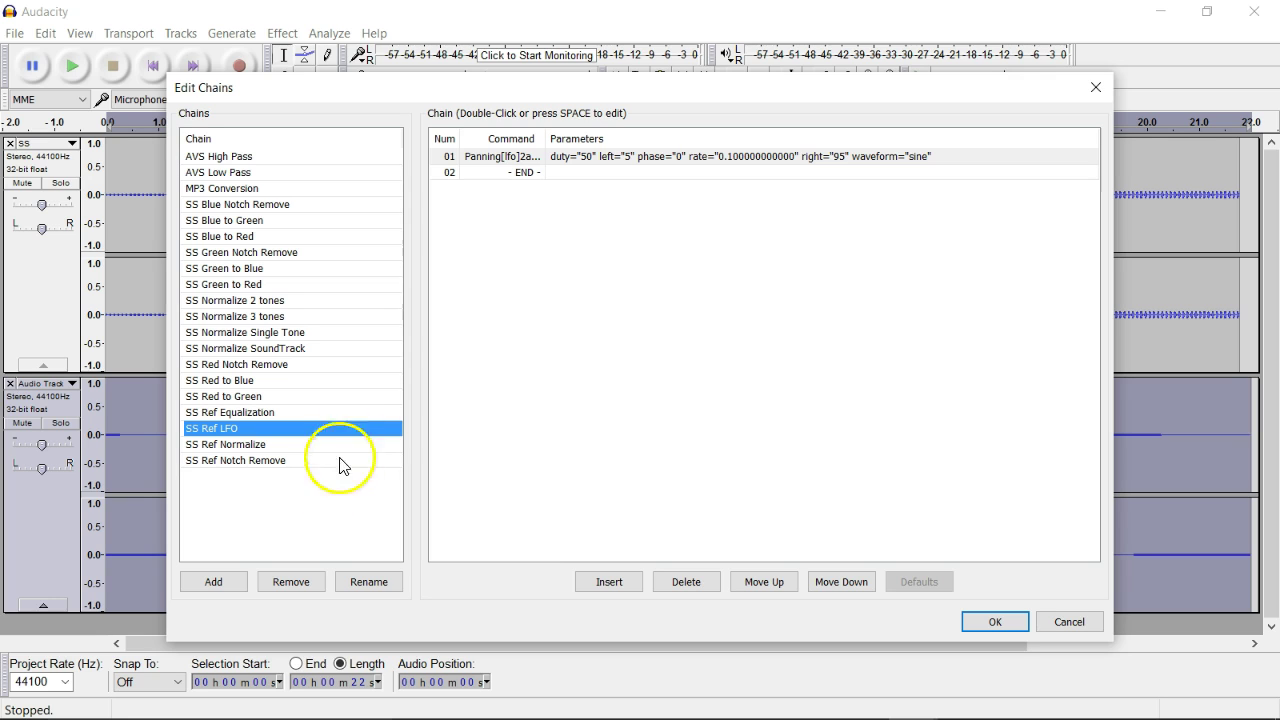
double_click(645, 157)
left_click(697, 248)
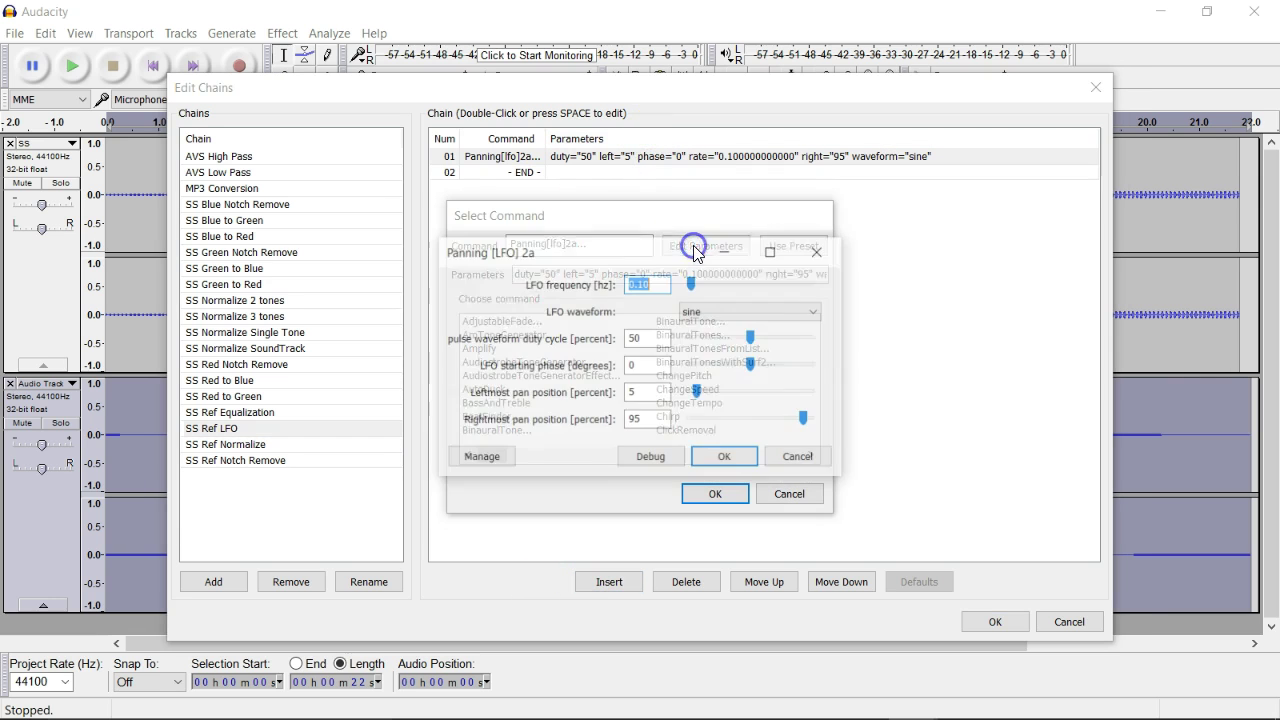
left_click(787, 455)
left_click(790, 492)
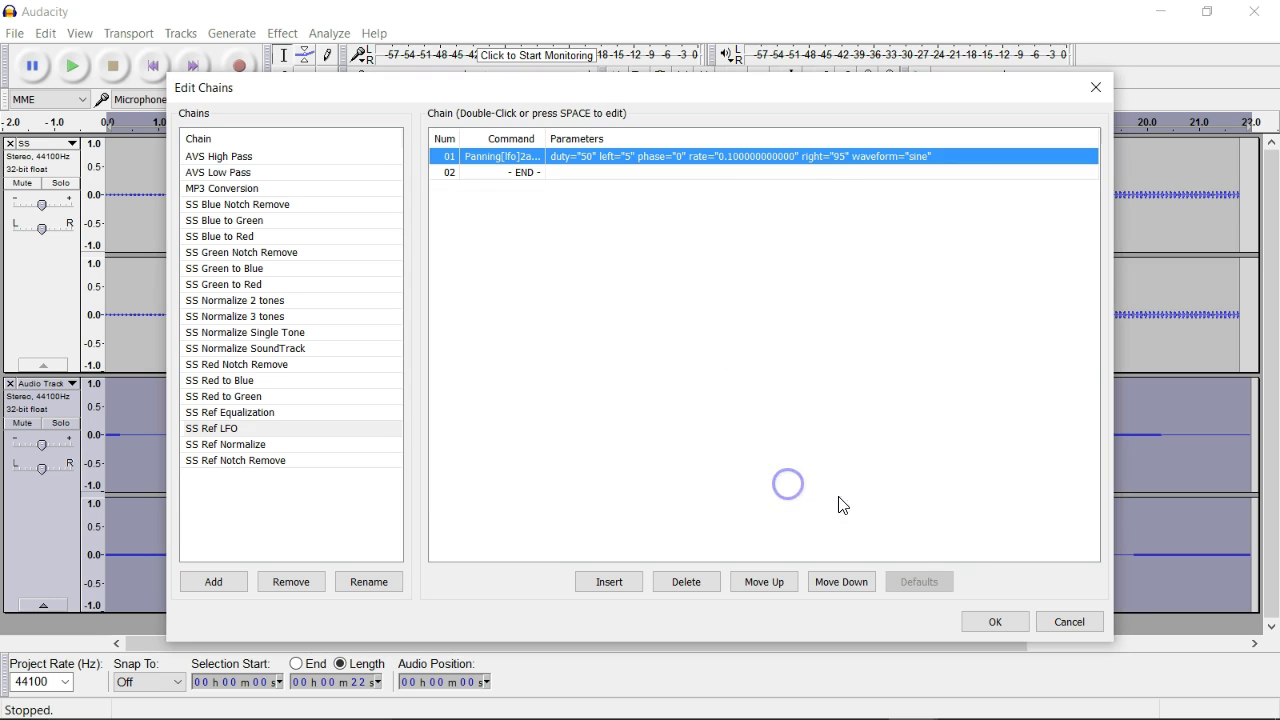
left_click(1055, 624)
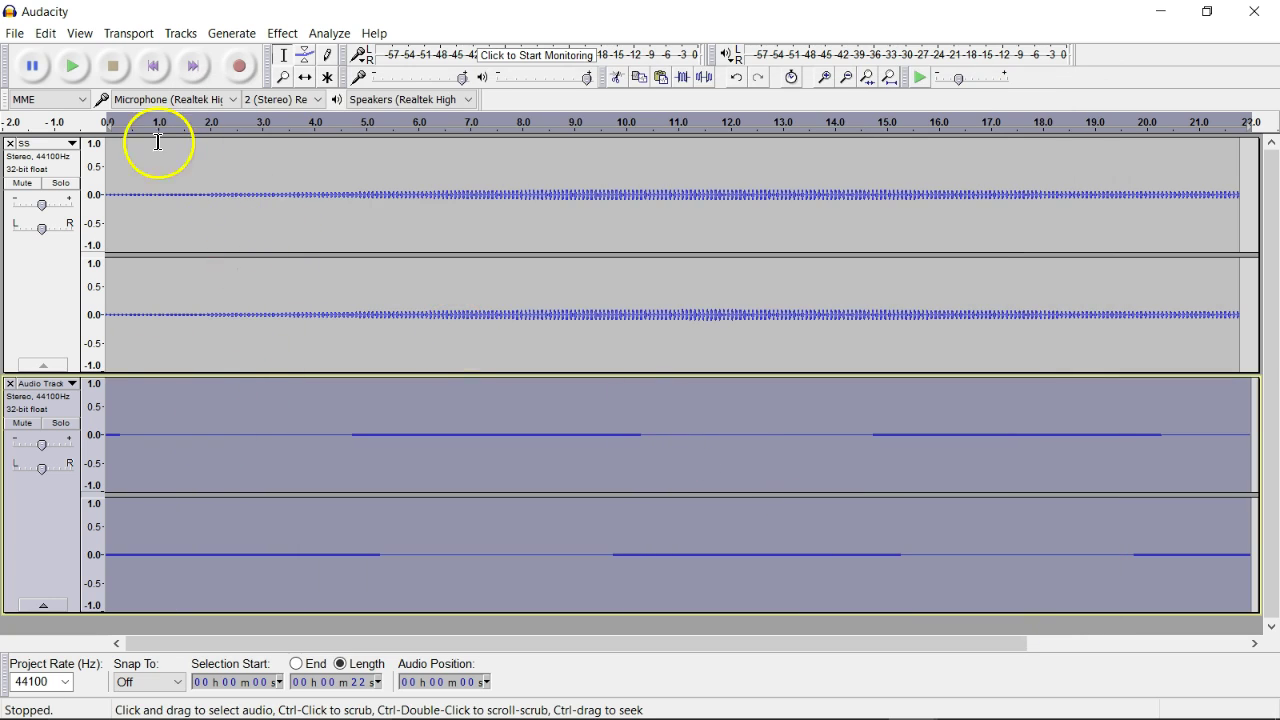
left_click(134, 38)
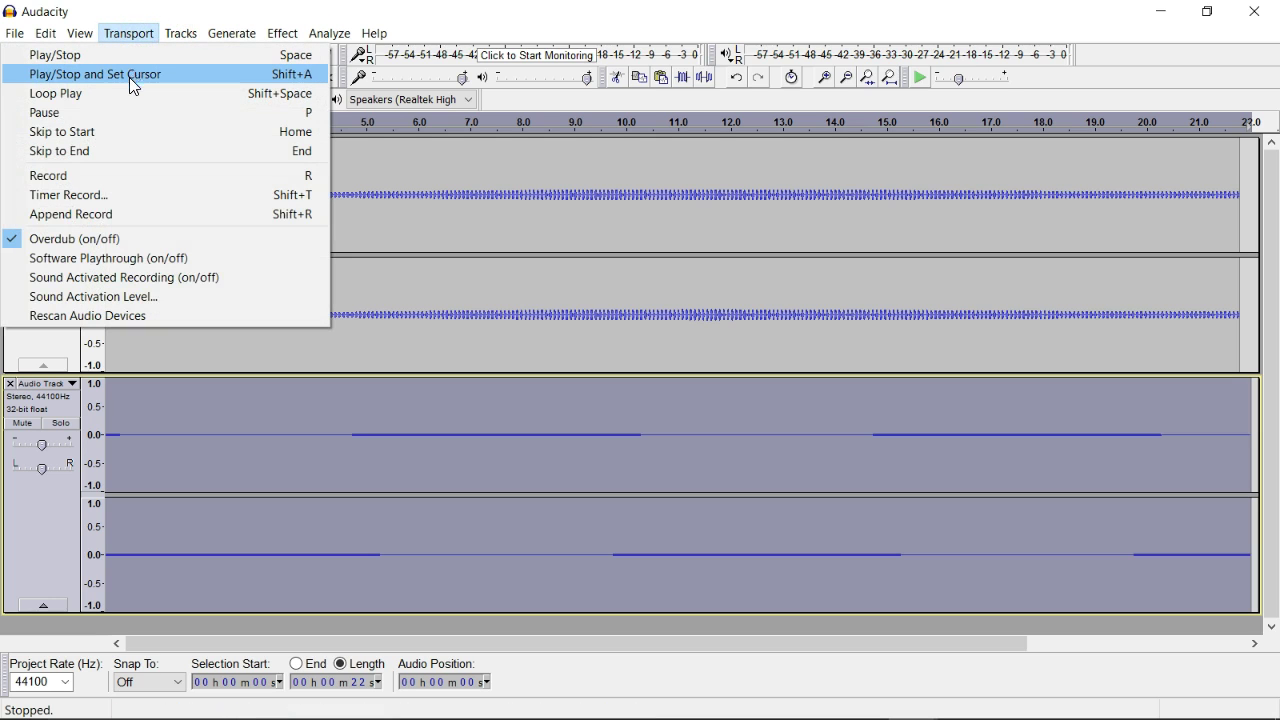
left_click(230, 34)
key("Escape")
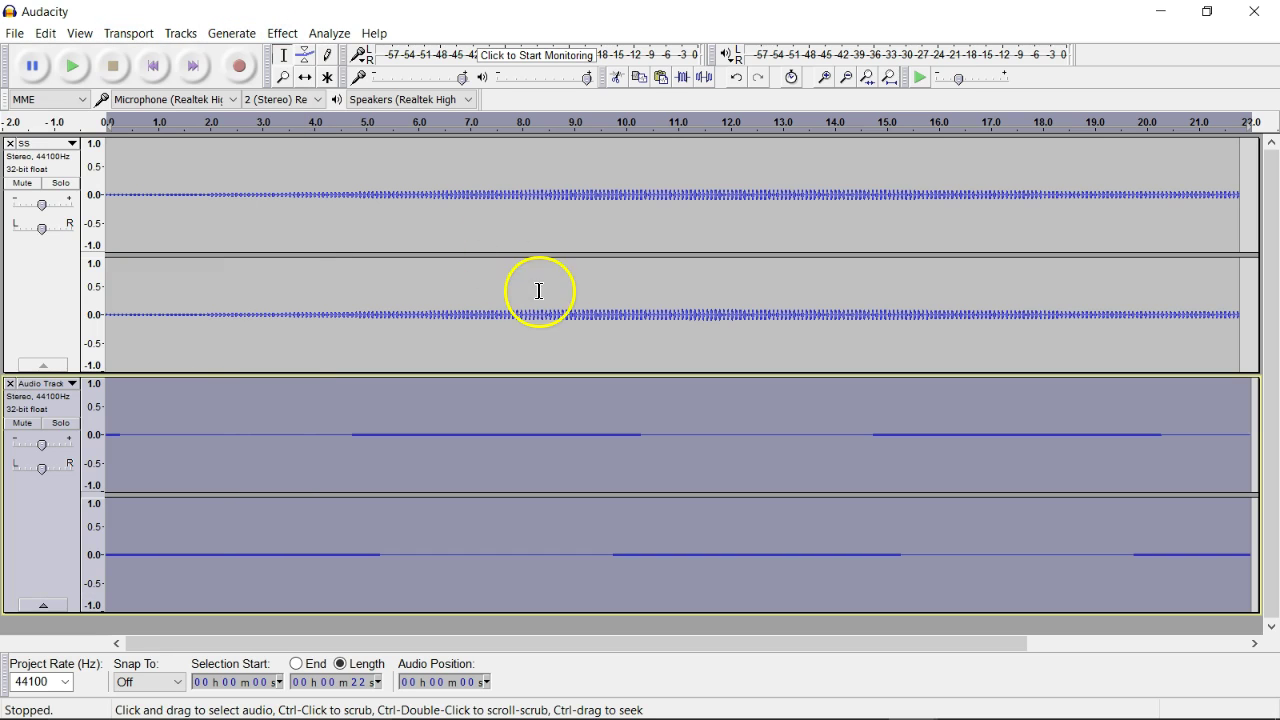
left_click_drag(774, 642, 421, 617)
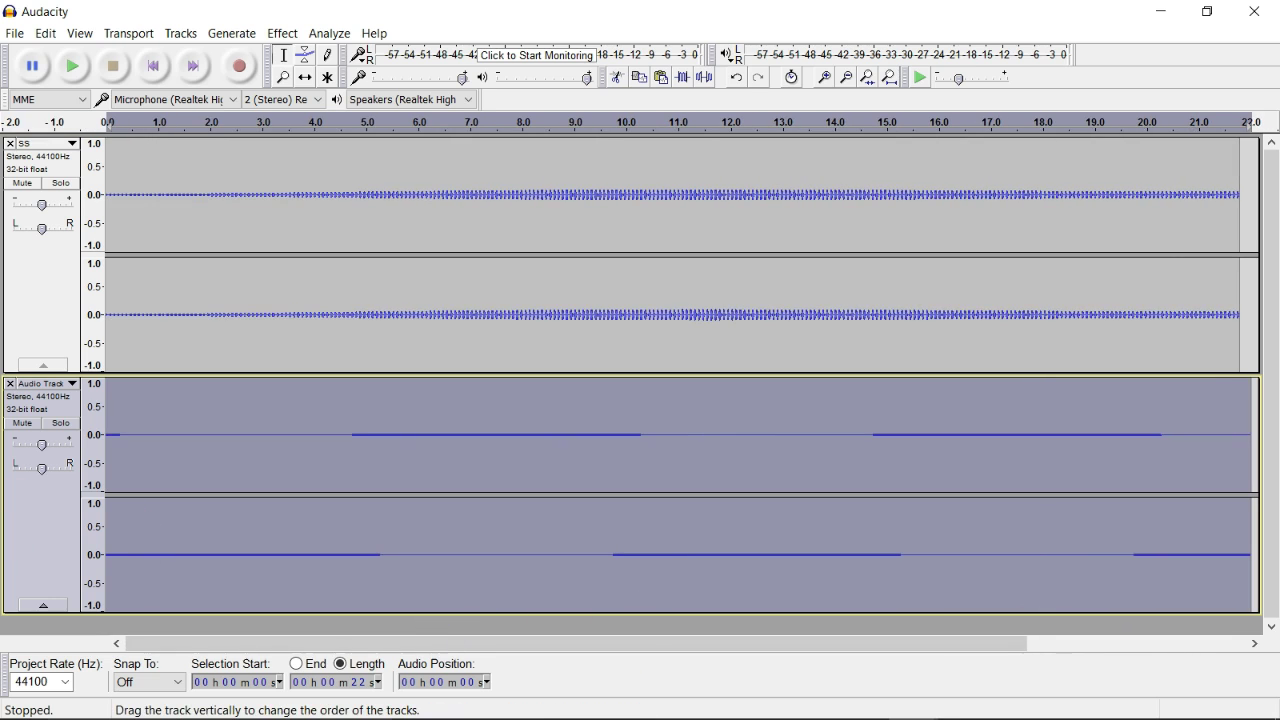
Select the entire SS track.
left_click(36, 273)
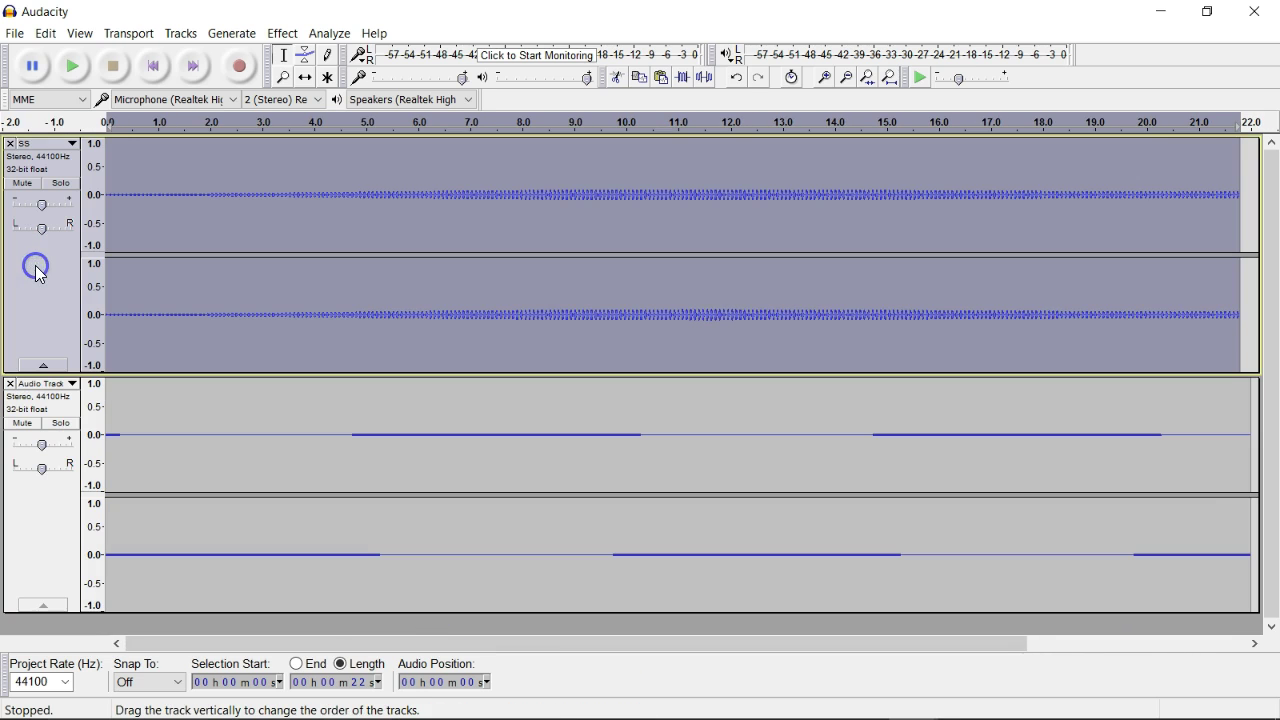
left_click(27, 38)
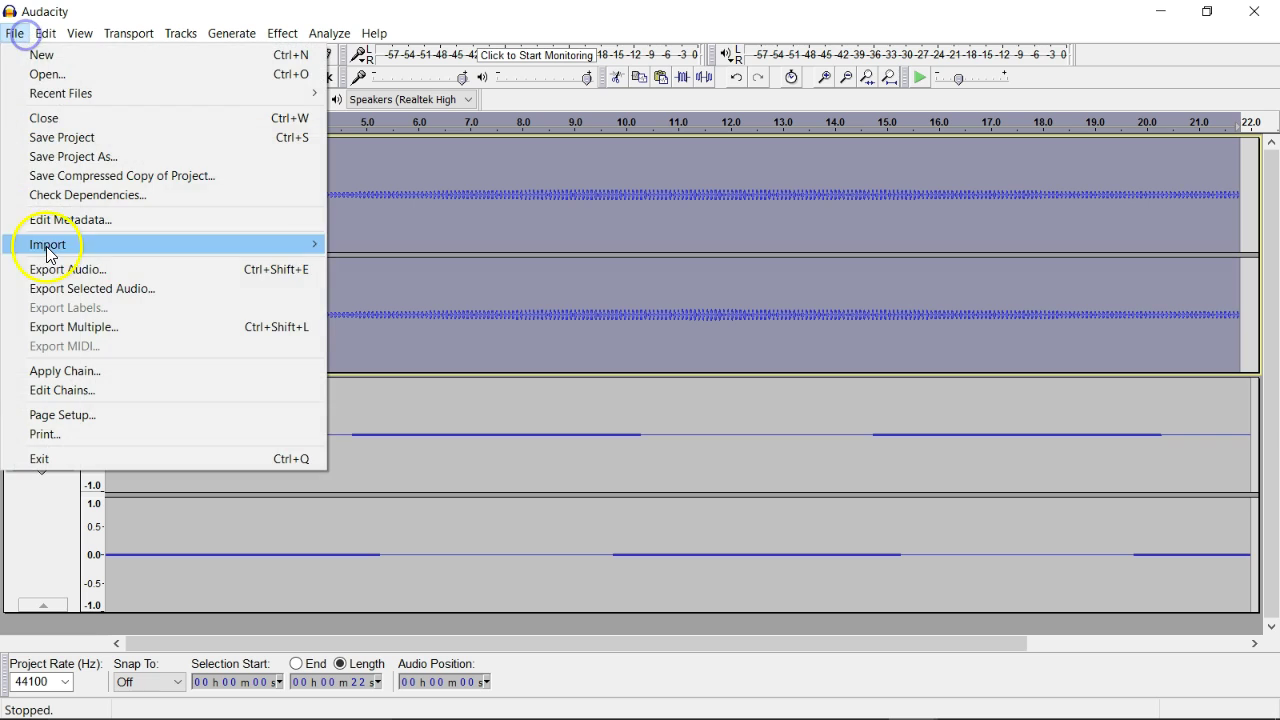
left_click(46, 268)
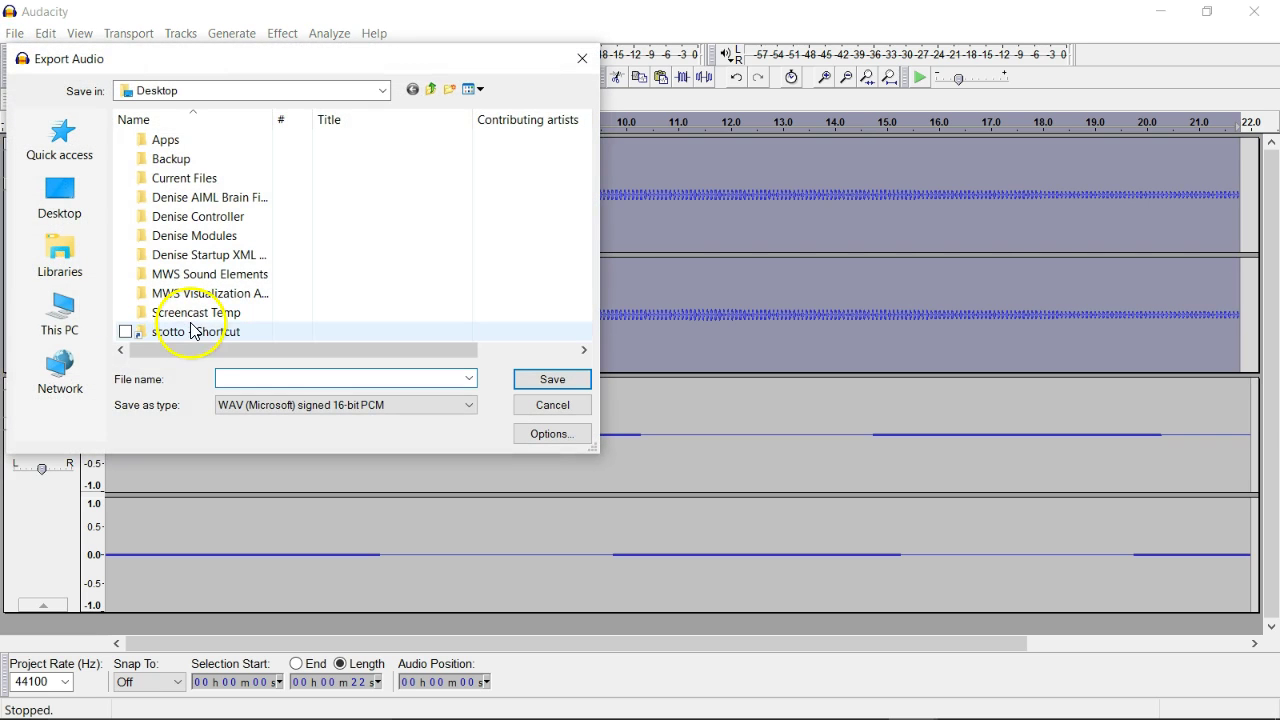
left_click(571, 406)
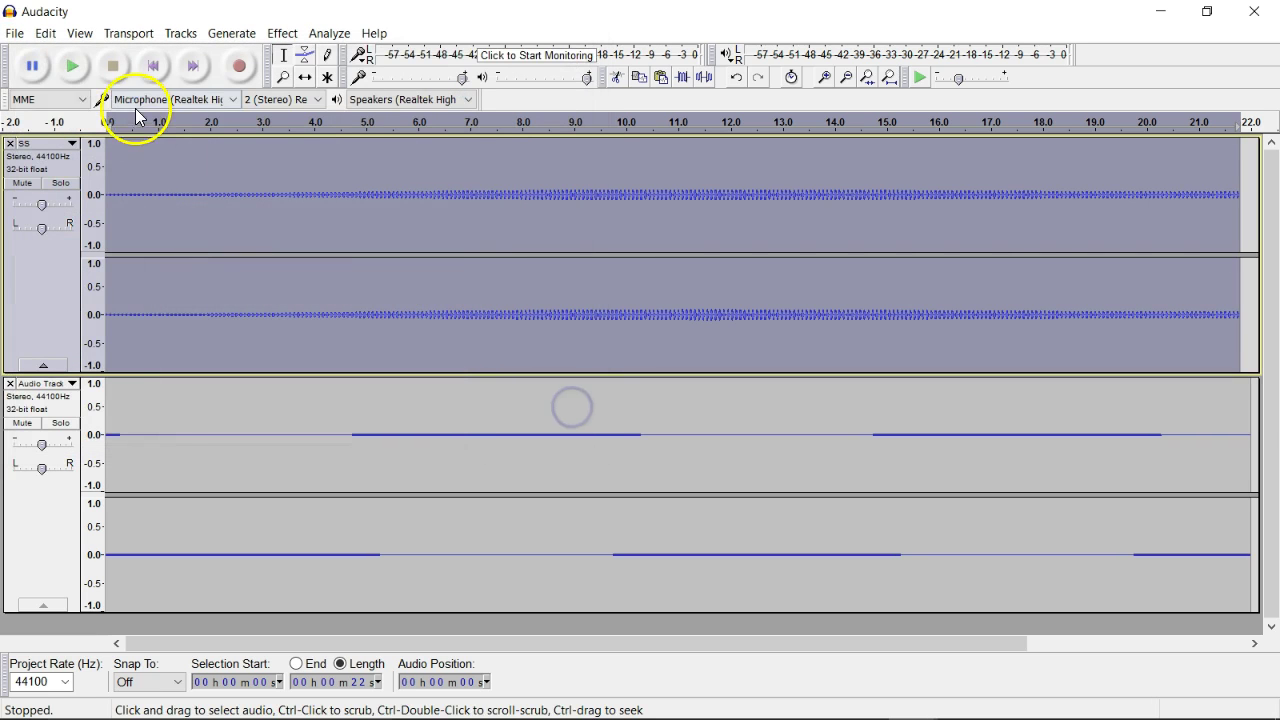
Export the selected SS audio to the Desktop as "center blue cycle" in WAV signed 16-bit PCM format, leaving the metadata empty.
left_click(15, 34)
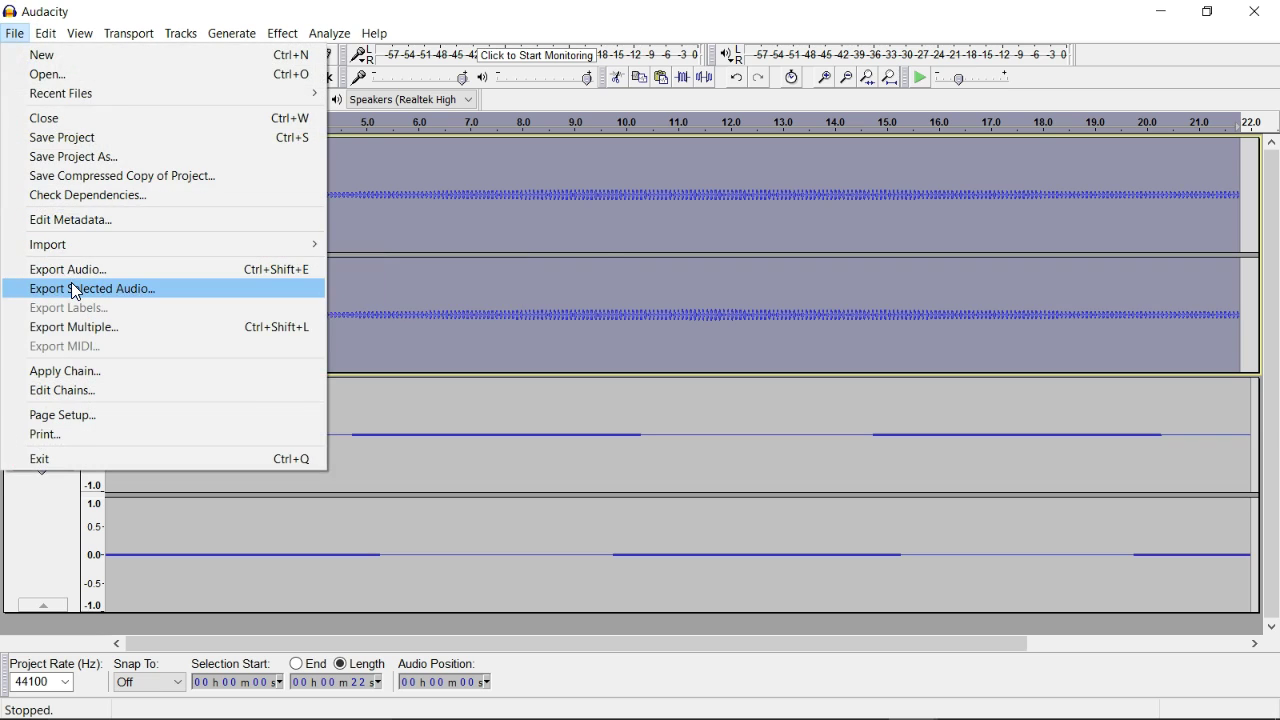
left_click(72, 287)
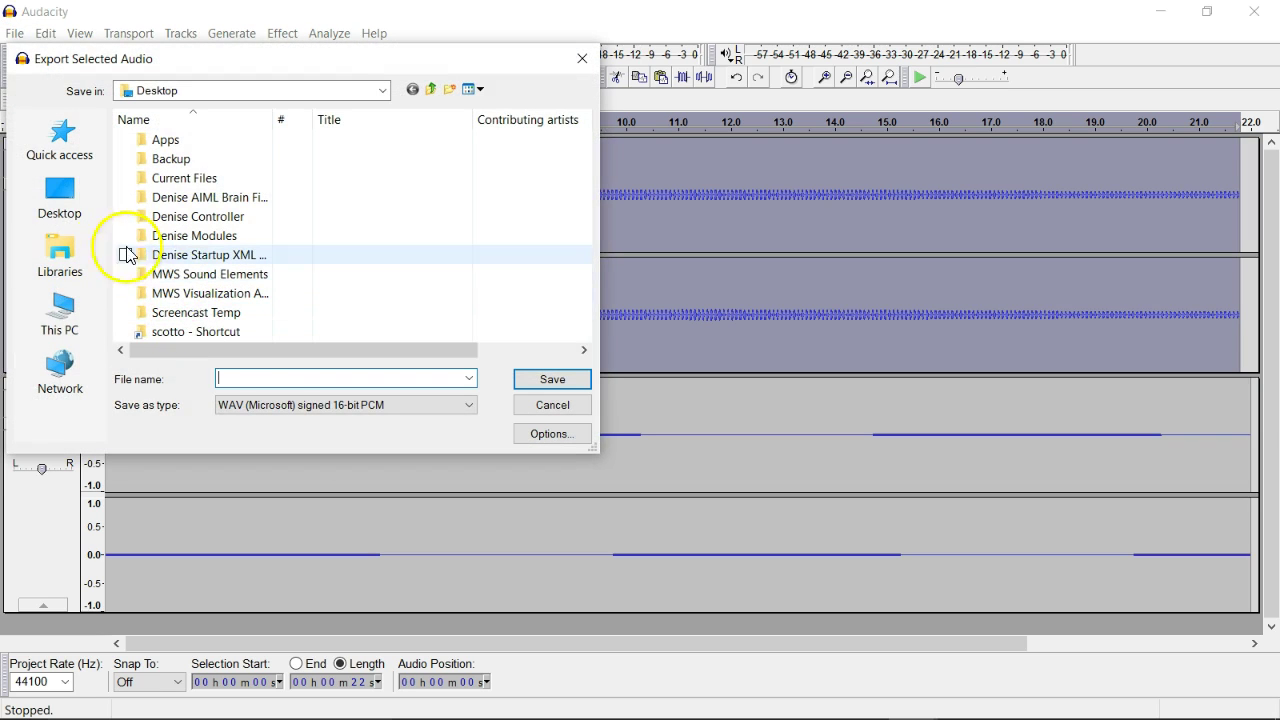
left_click(258, 379)
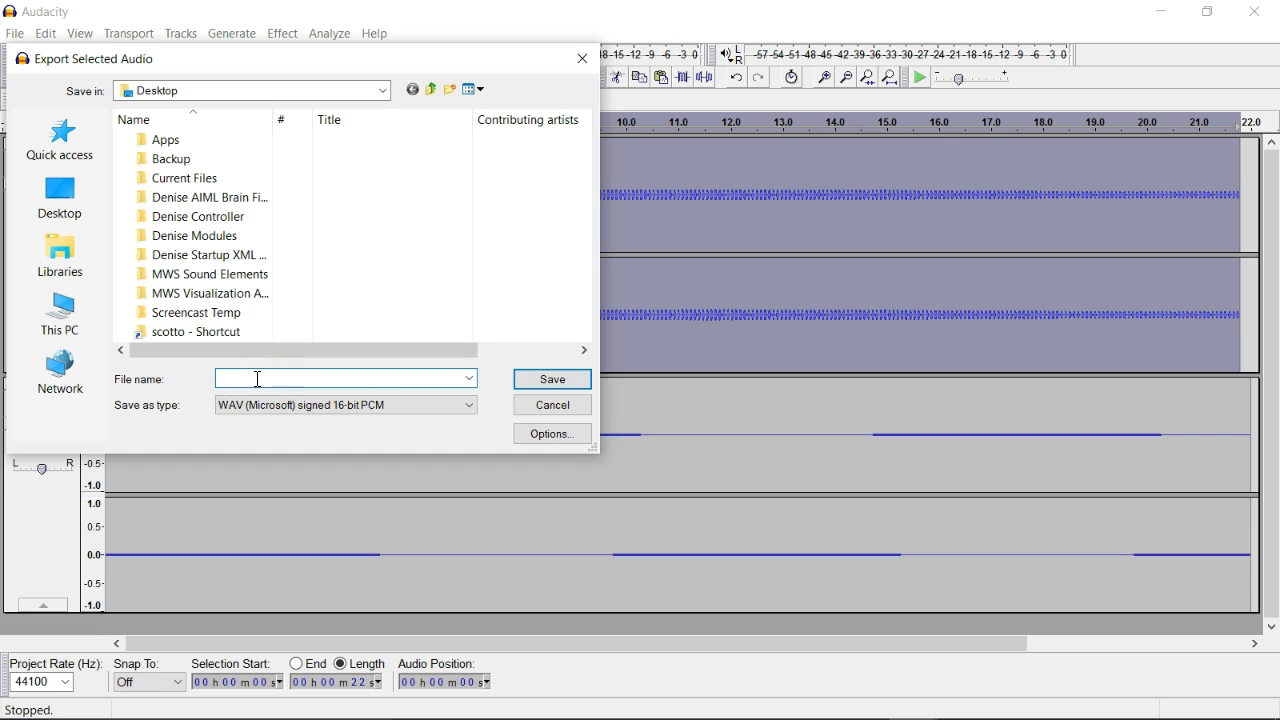
type("center blue cycle")
left_click(546, 380)
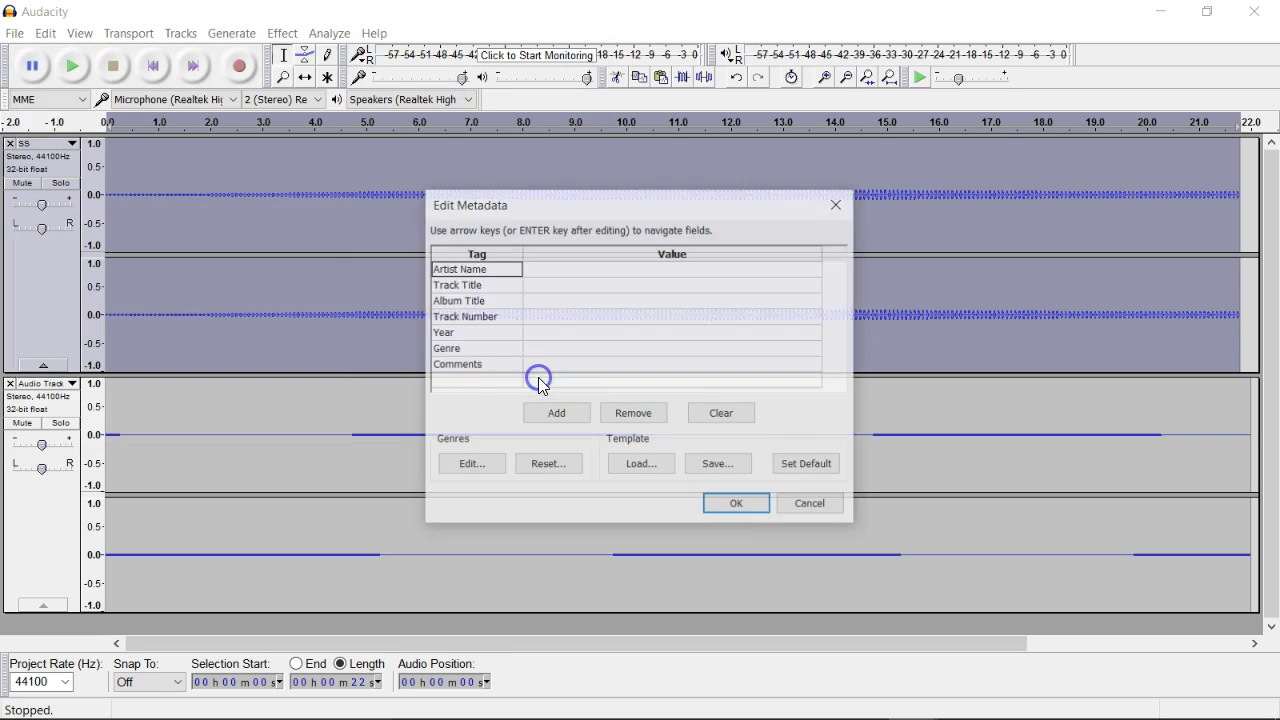
left_click(737, 503)
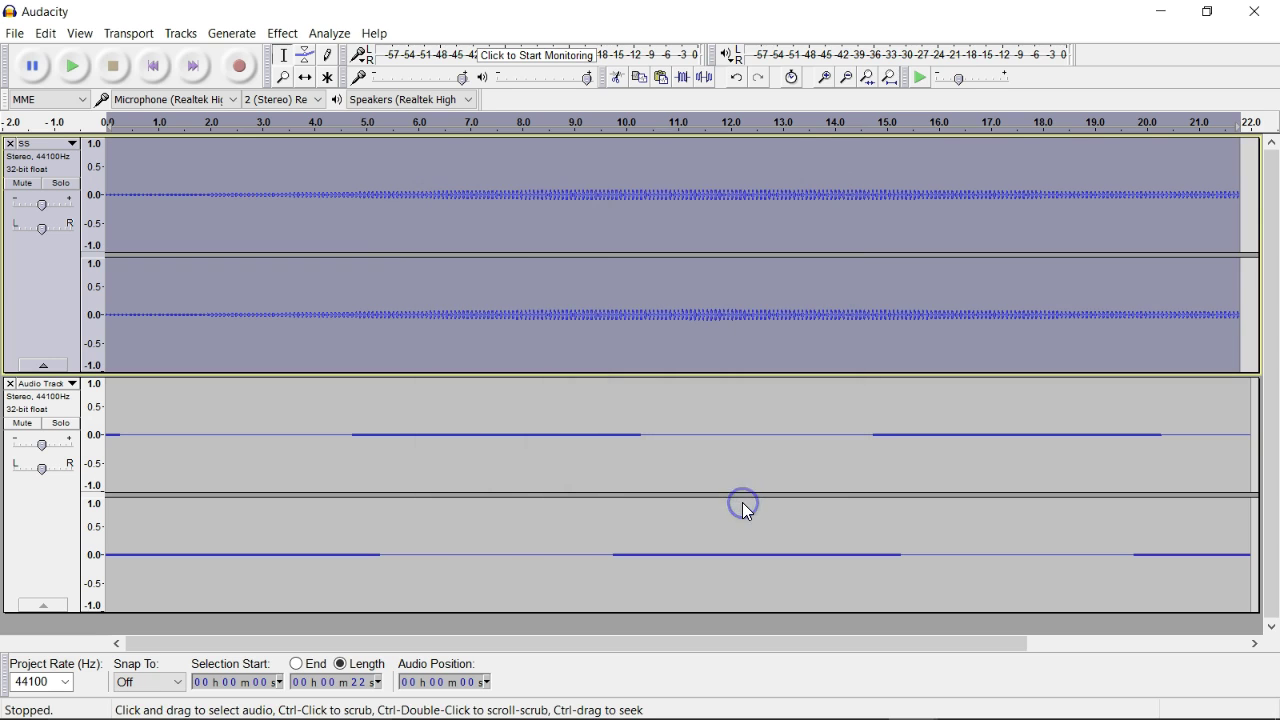